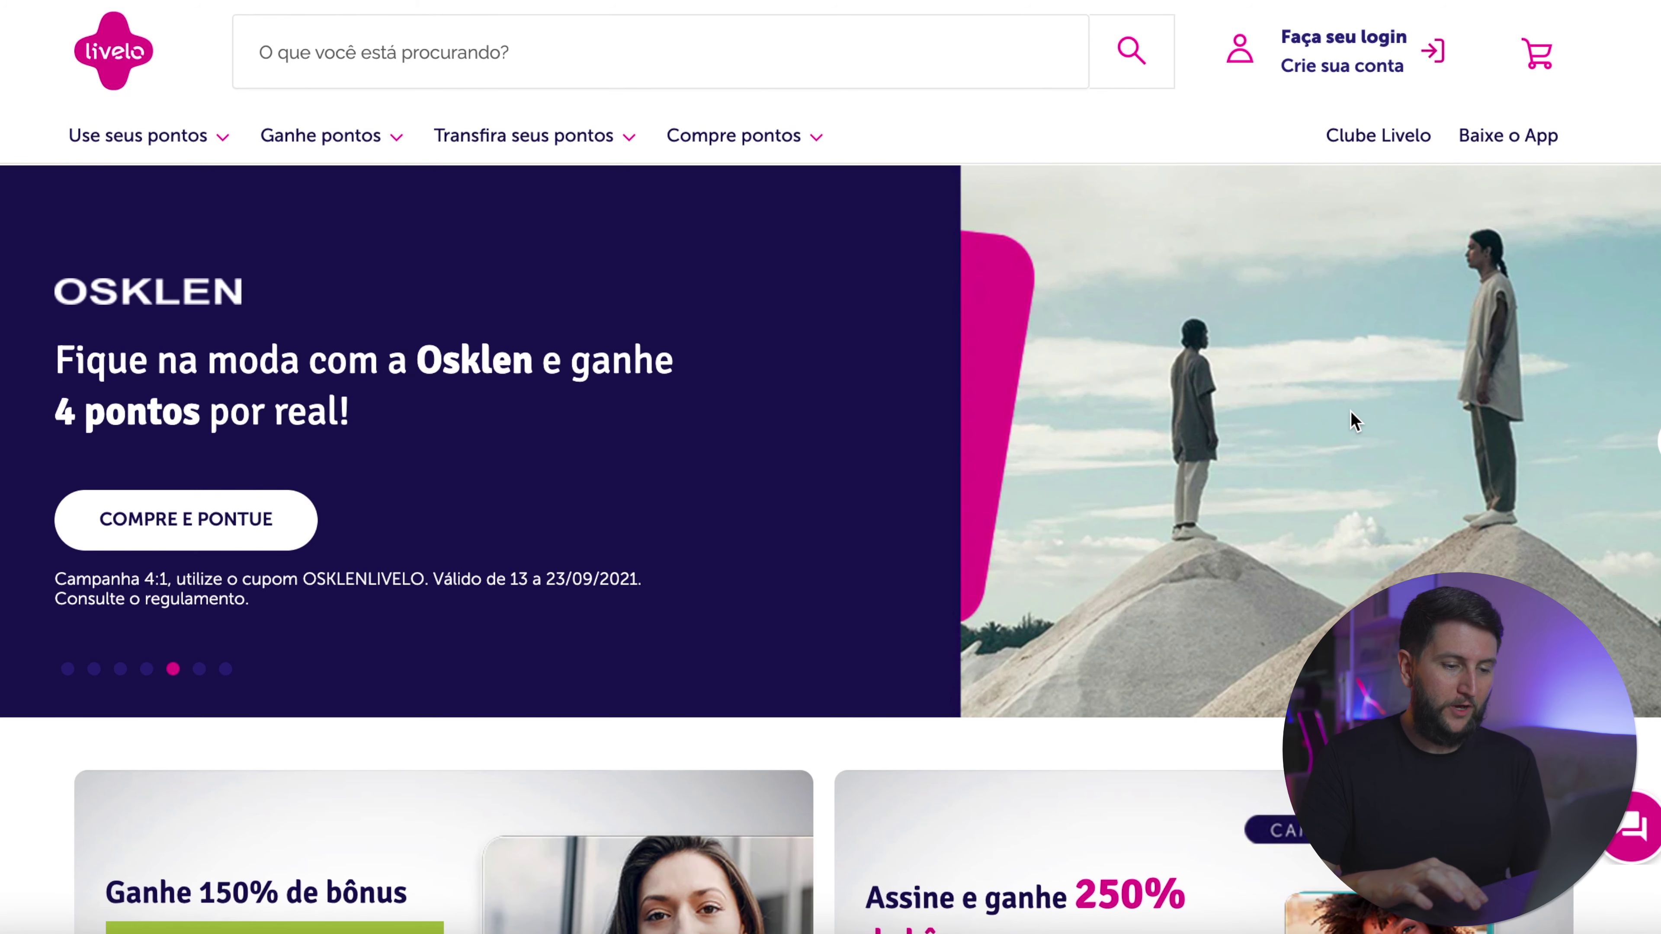
# Copy the coupon code 250CLUBELIVELO from the 250% bonus campaign card on the Livelo home page.
pyautogui.scroll(-5, 1351, 412)
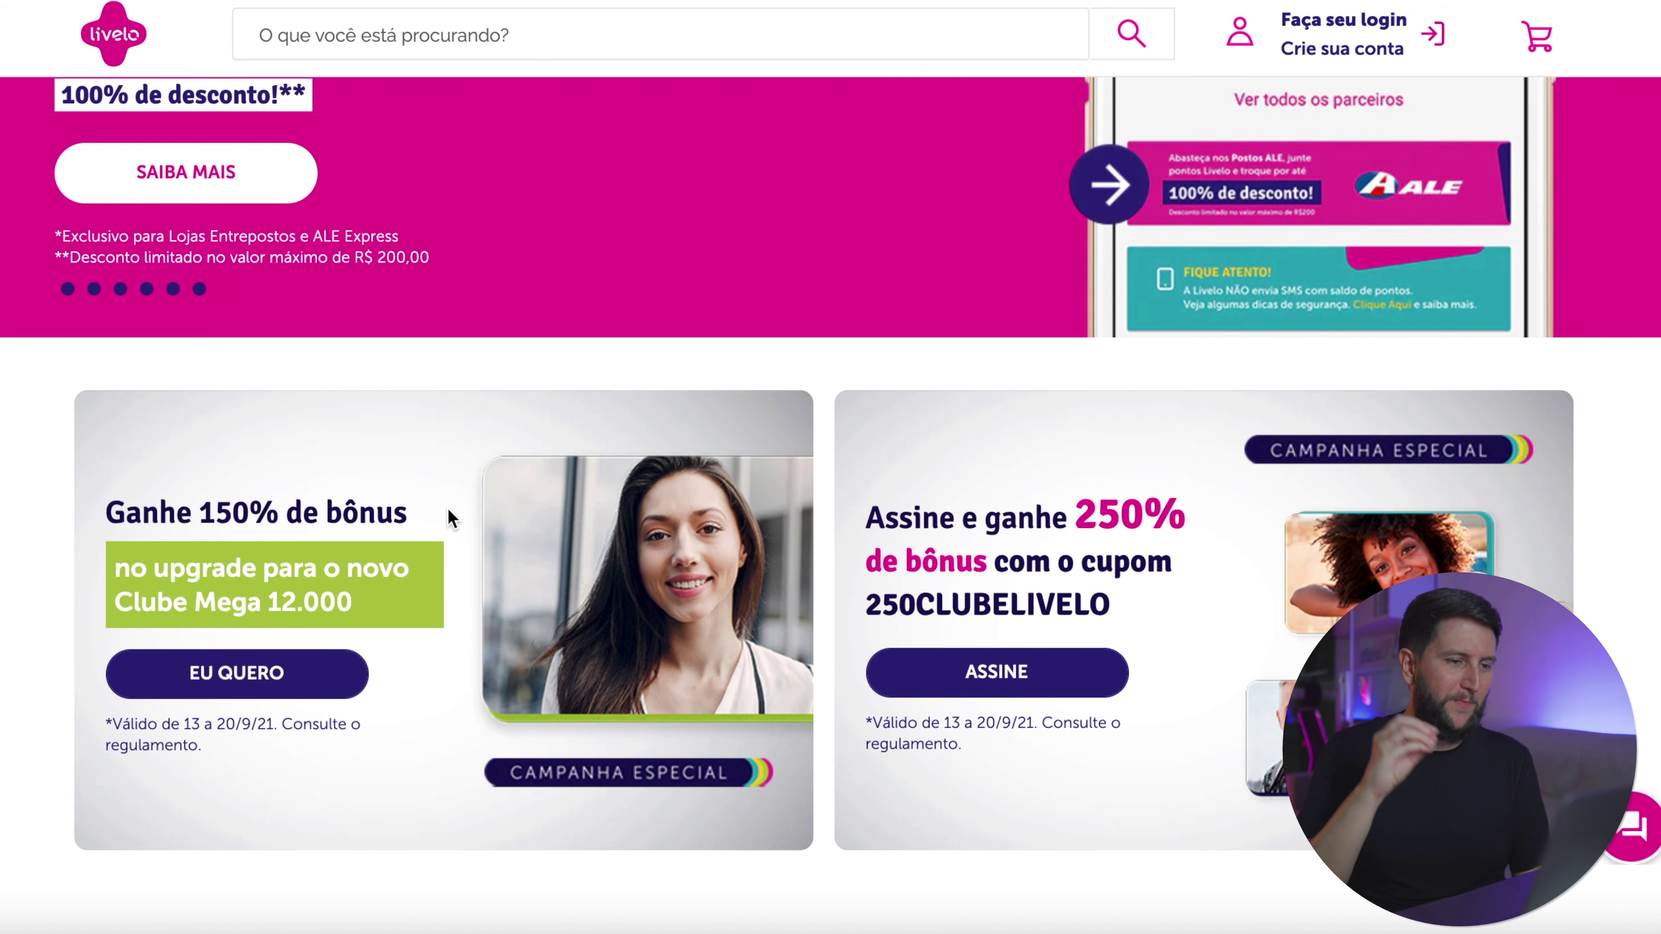
pyautogui.scroll(-1, 1185, 542)
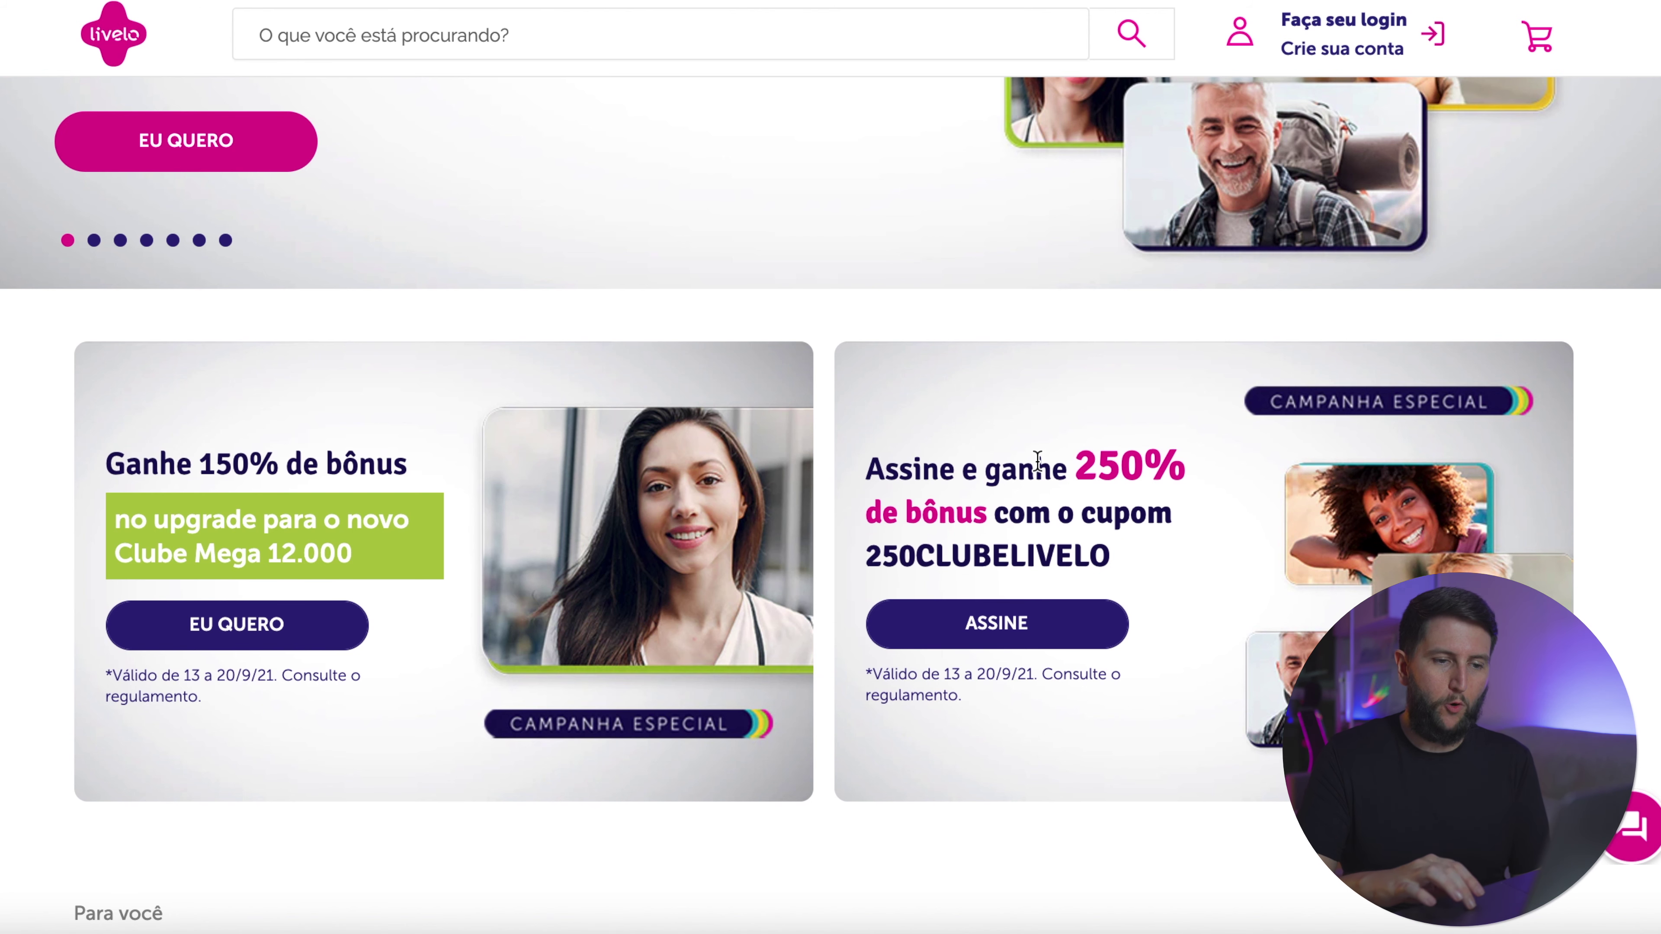
pyautogui.moveTo(862, 559); pyautogui.dragTo(1105, 562)
pyautogui.hotkey('ctrl', 'c')
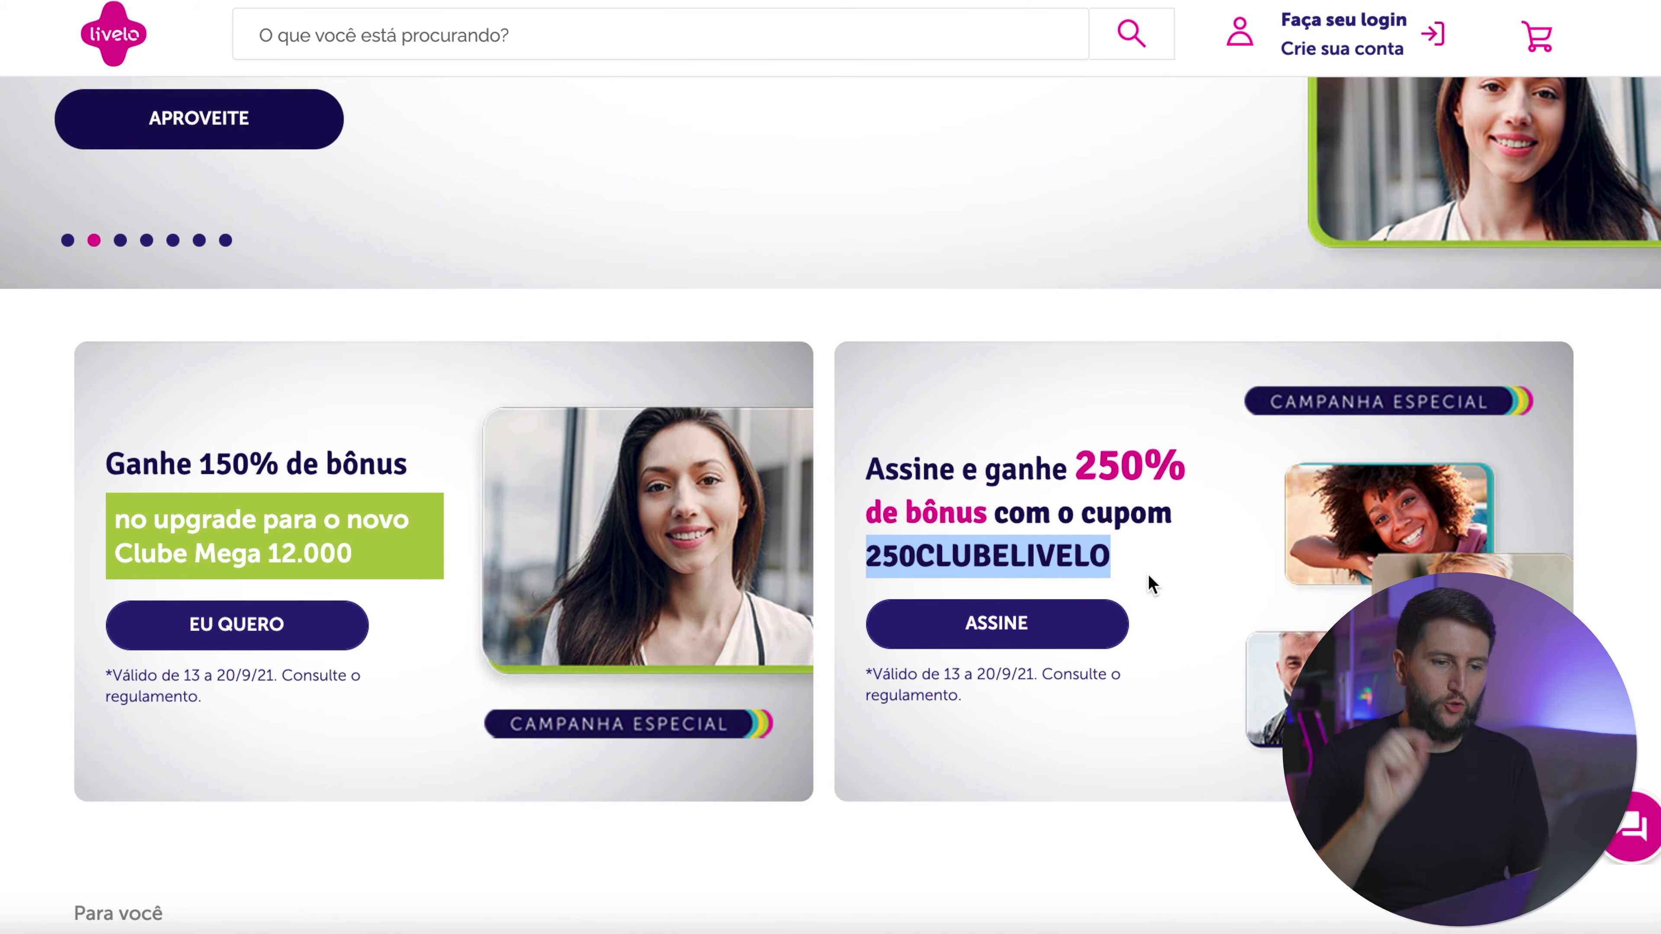
# Open the Clube Livelo subscription page from the 250% bonus campaign and go to the club selection section.
pyautogui.click(1030, 647)
pyautogui.scroll(-10, 1002, 458)
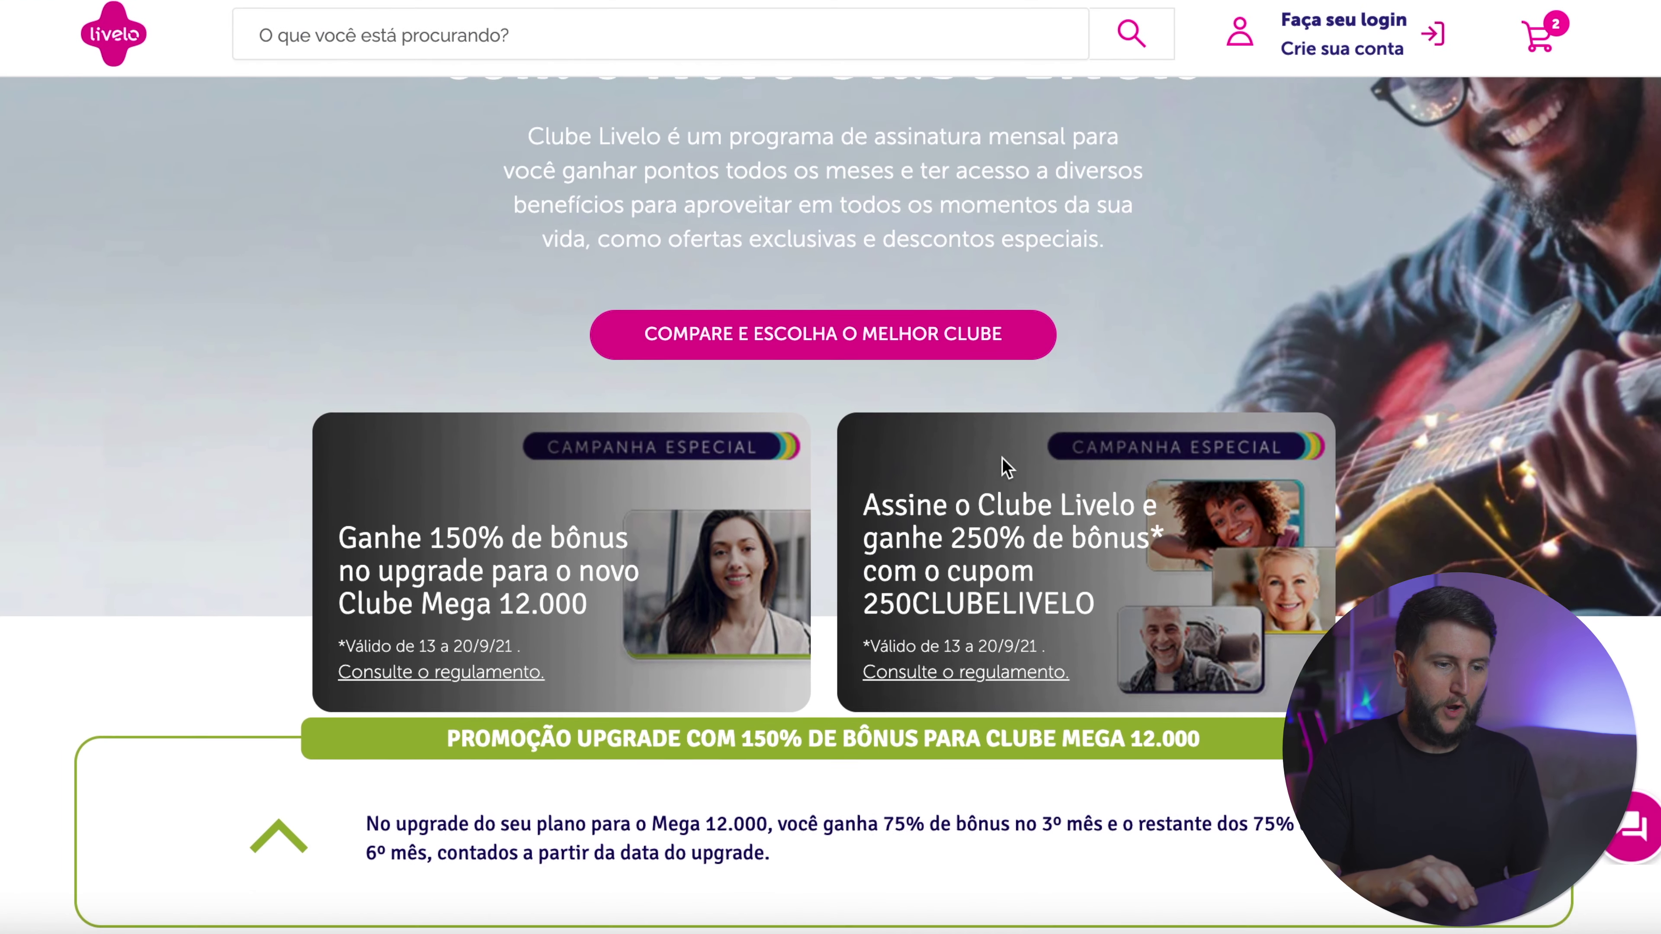
pyautogui.scroll(-10, 1002, 458)
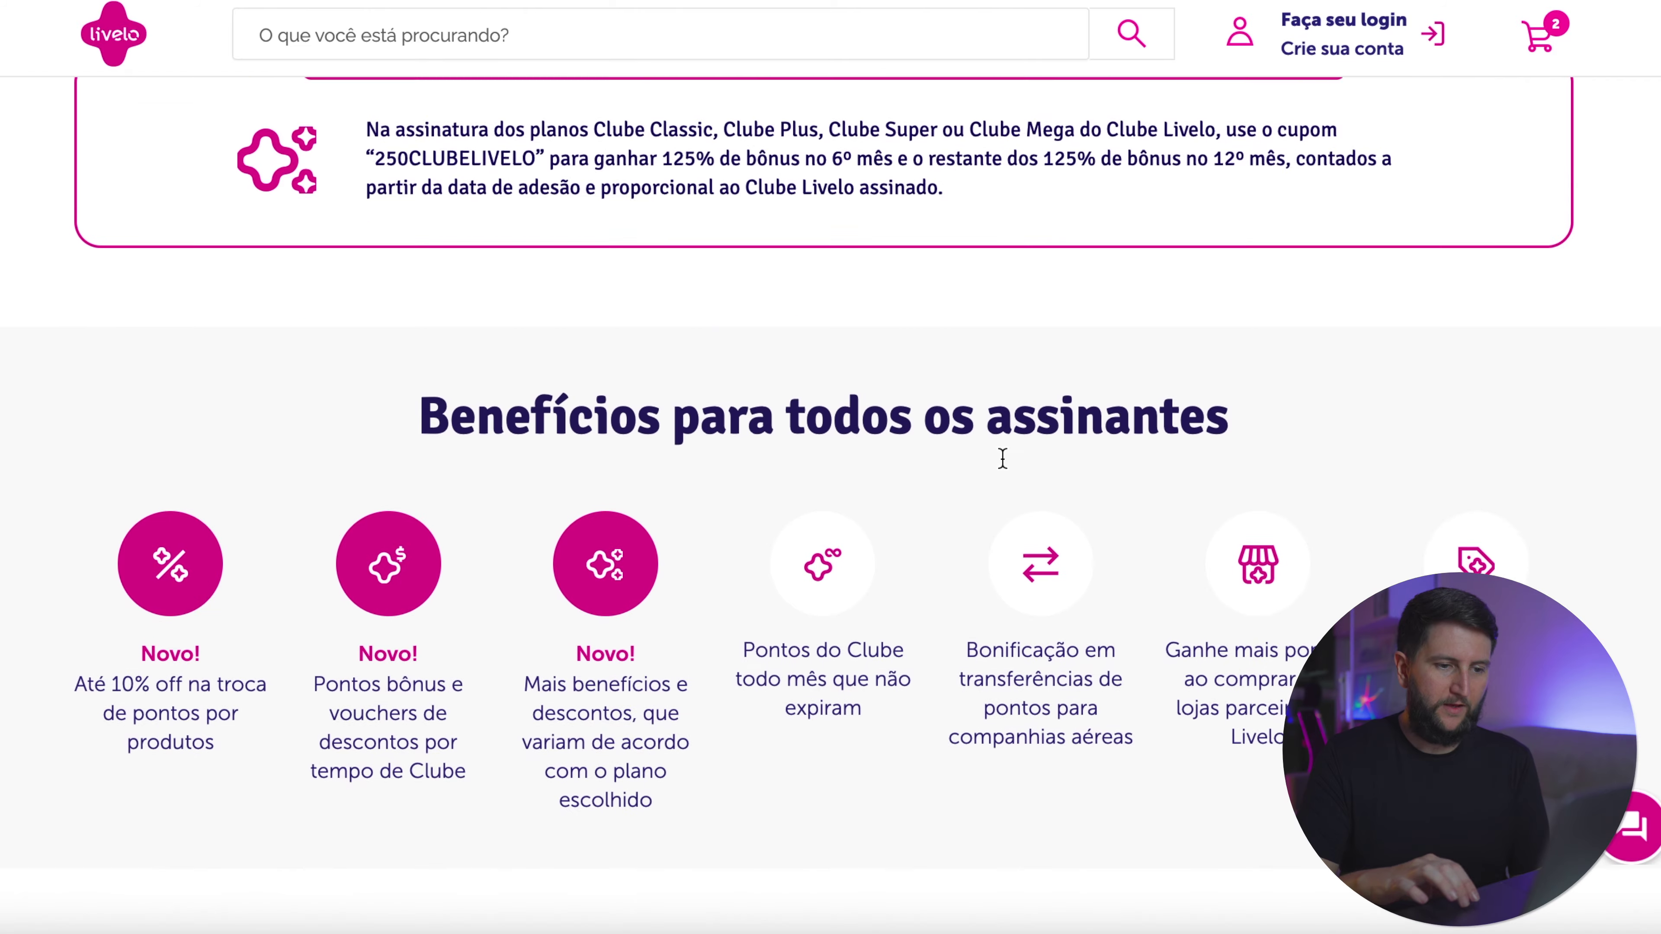
pyautogui.scroll(-10, 1002, 458)
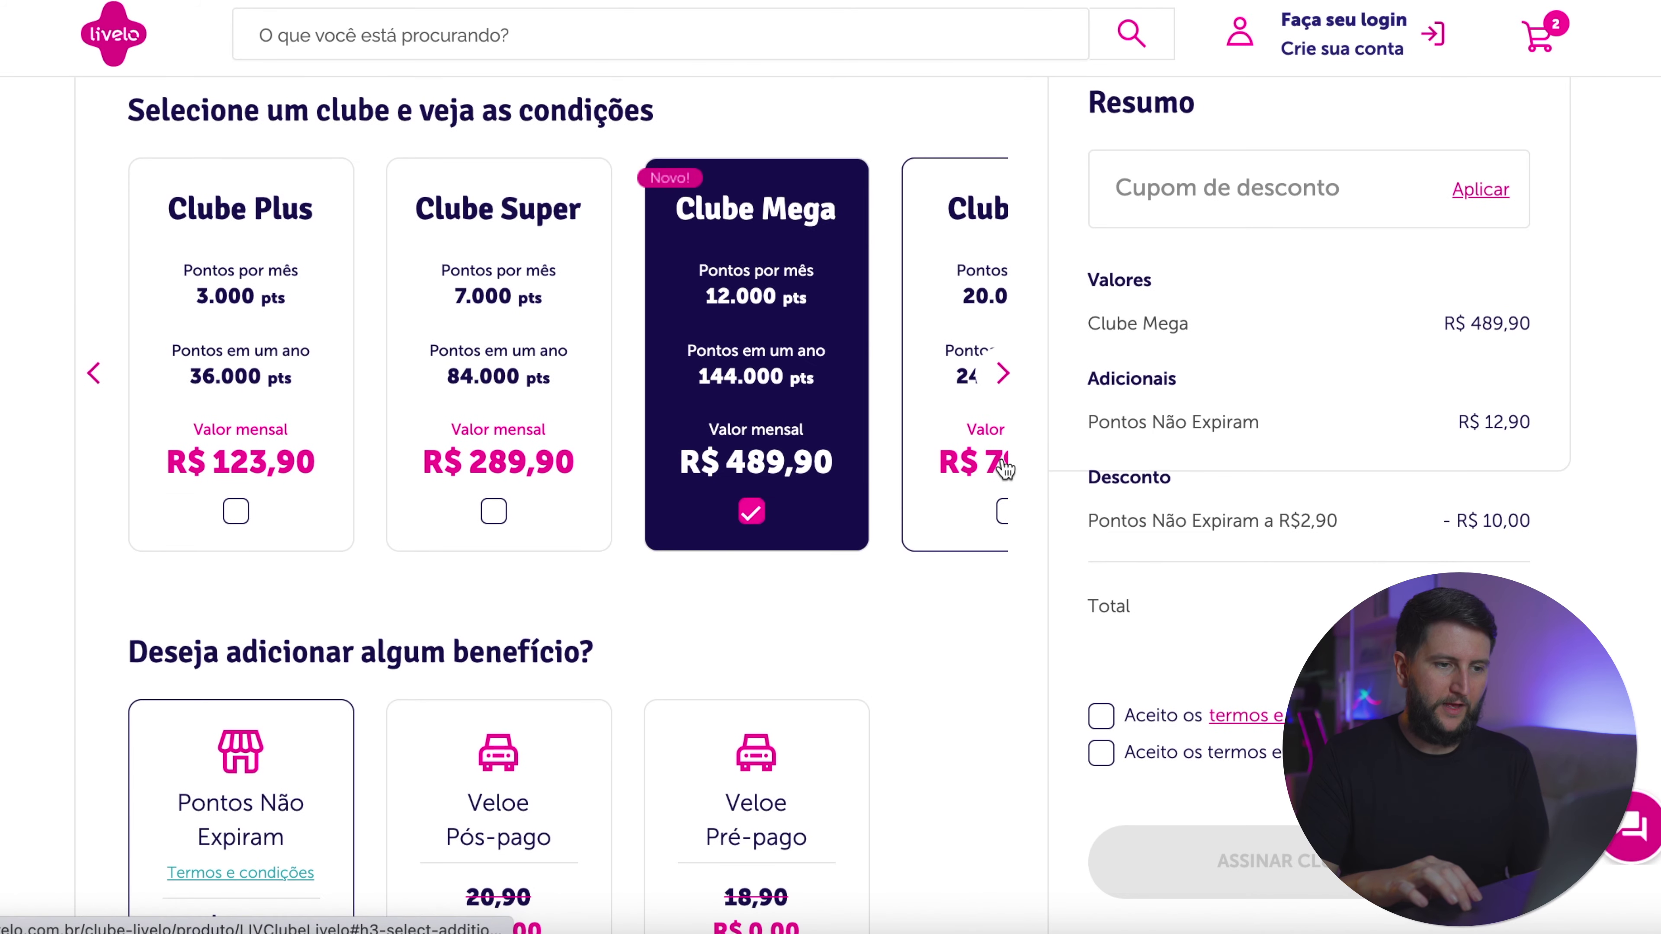
# Choose the Clube Mega plan with 12.000 points per month and remove the Pontos Não Expiram add-on.
pyautogui.click(272, 330)
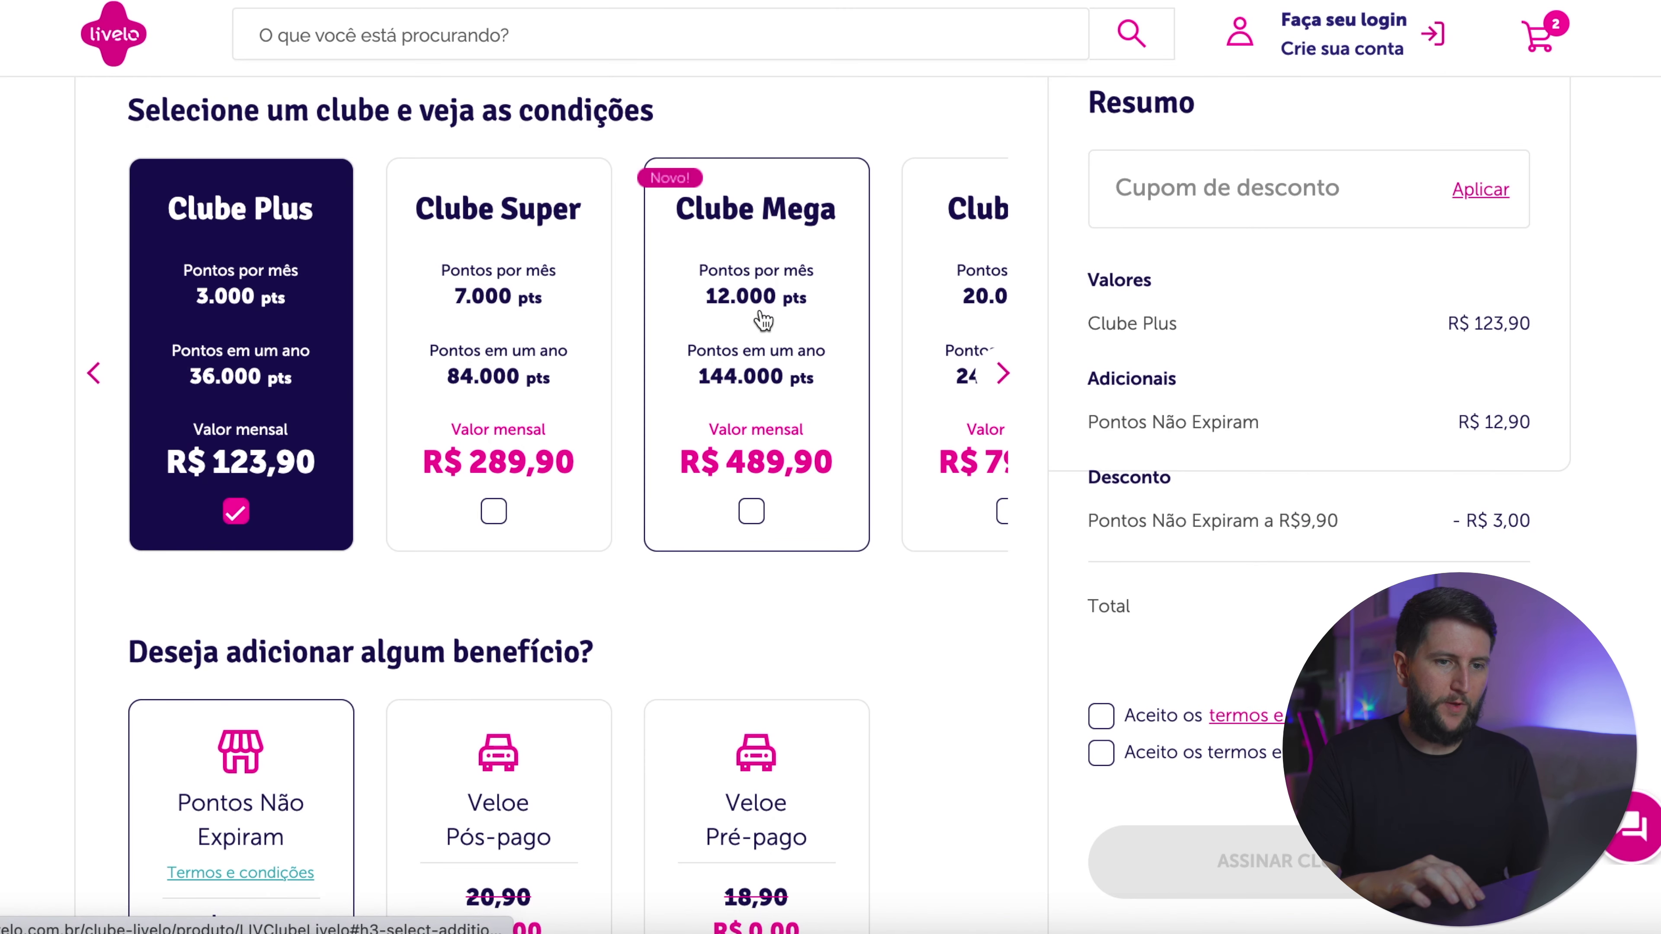
pyautogui.click(769, 314)
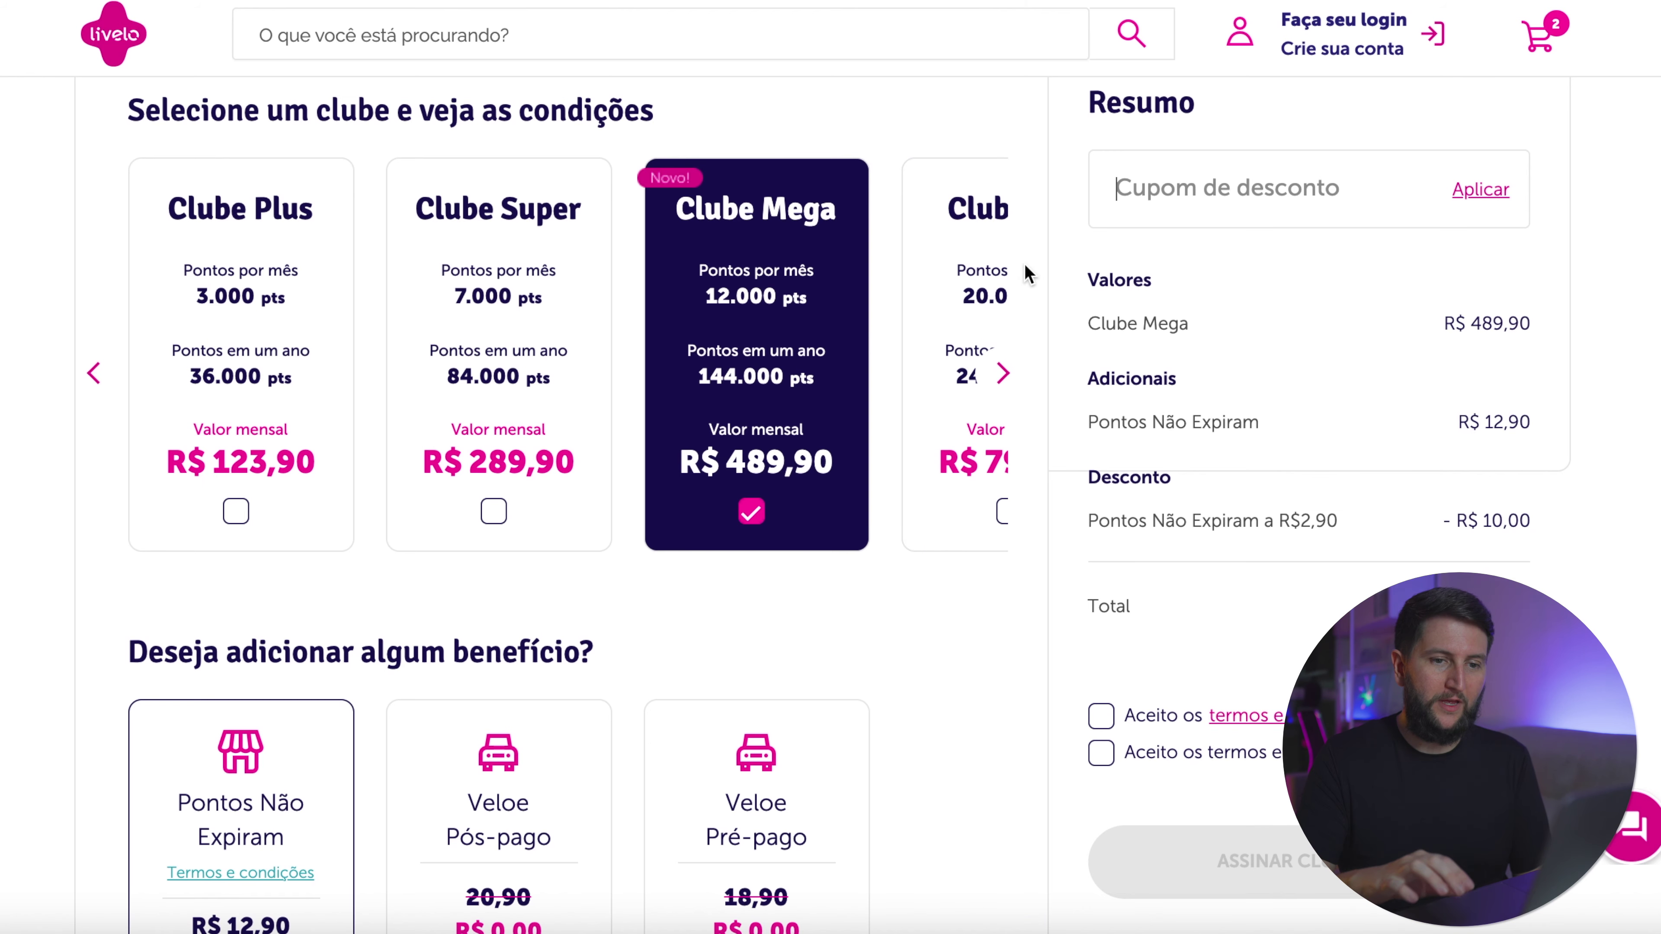
pyautogui.scroll(-4, 1024, 264)
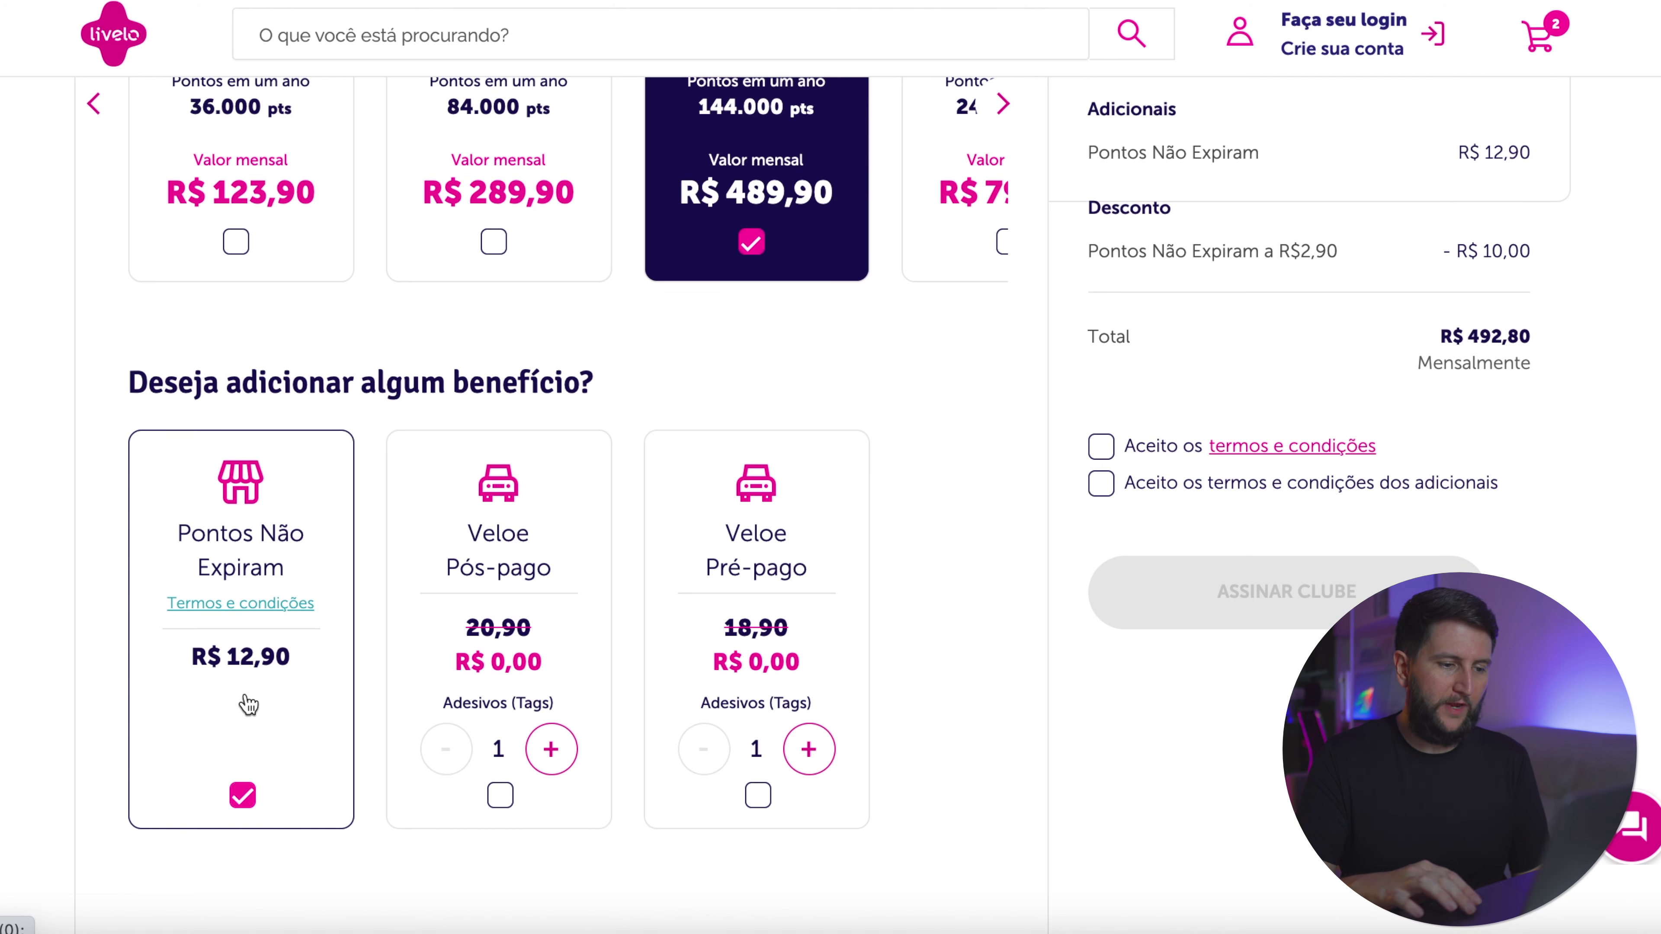
pyautogui.click(245, 795)
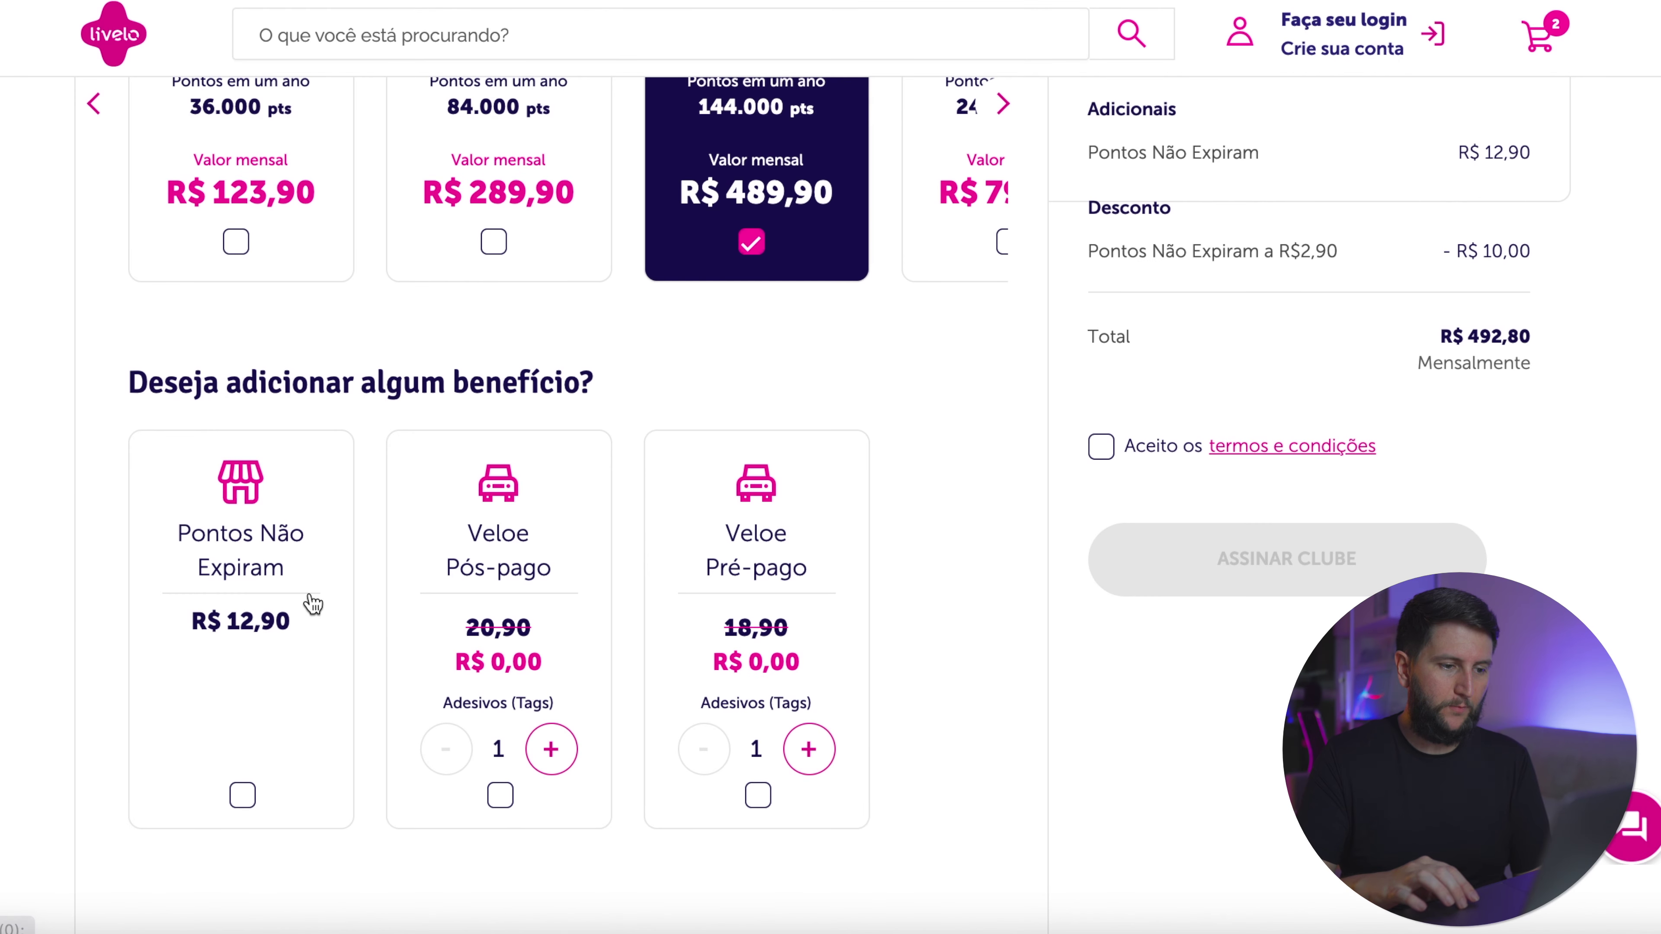
# Apply the discount coupon 250CLUBELIVELO to the Clube Mega subscription and accept the terms and conditions.
pyautogui.scroll(6, 1118, 441)
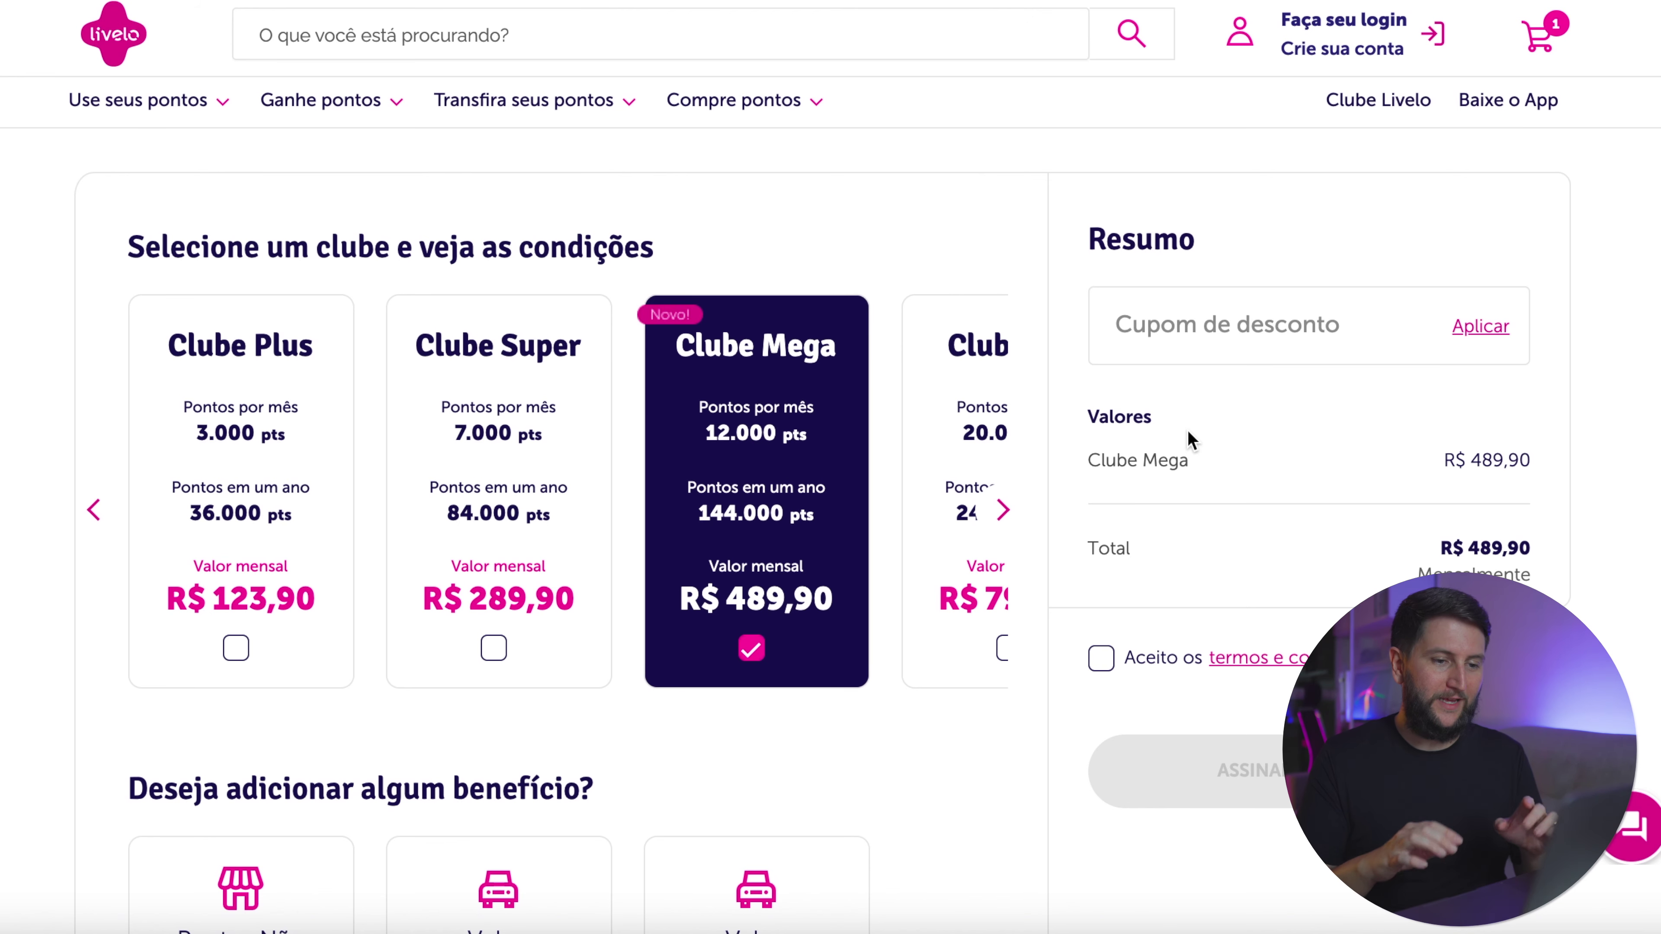
pyautogui.scroll(1, 1189, 439)
pyautogui.scroll(-5, 1094, 451)
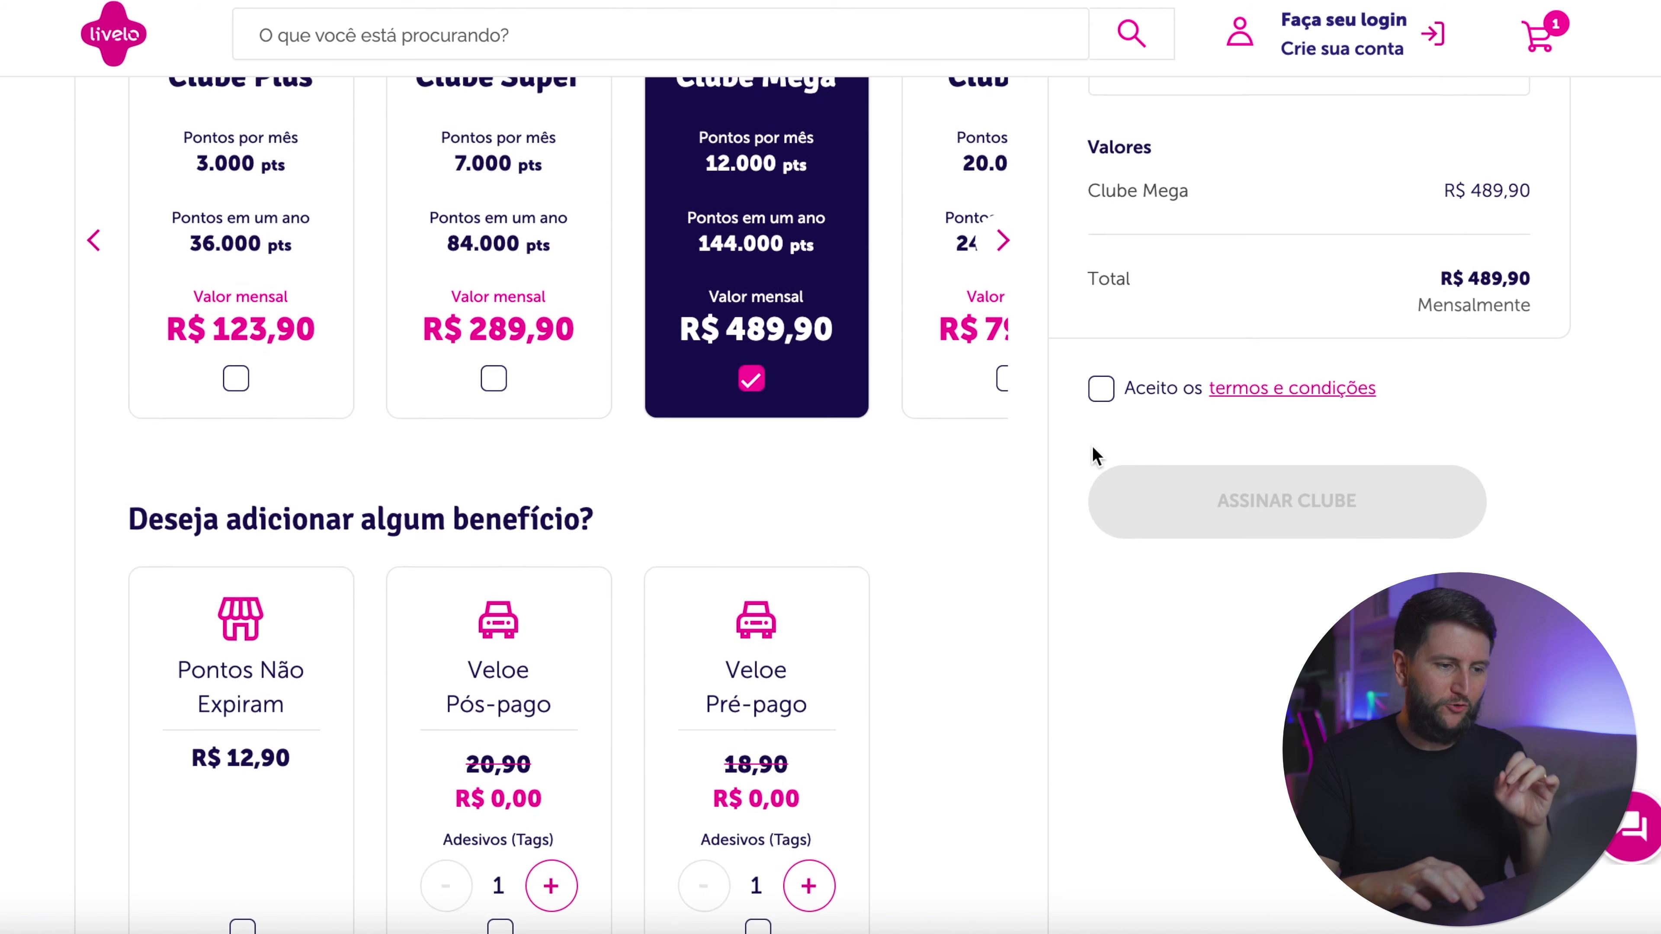
pyautogui.scroll(5, 957, 527)
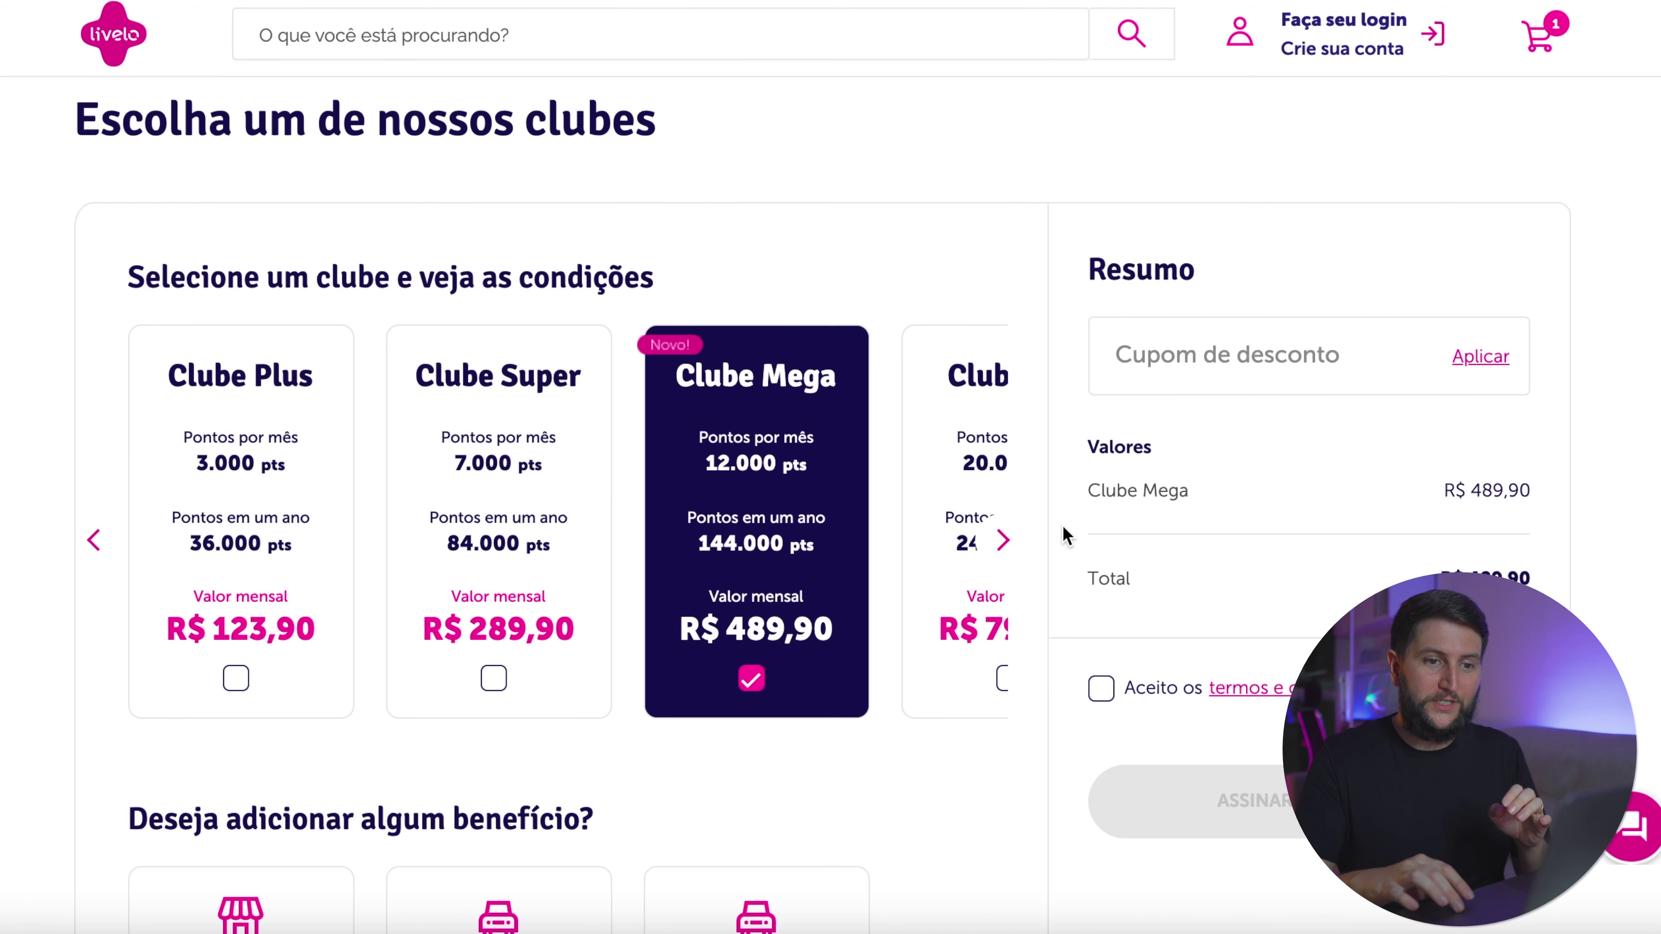
pyautogui.hotkey('ctrl', 'v')
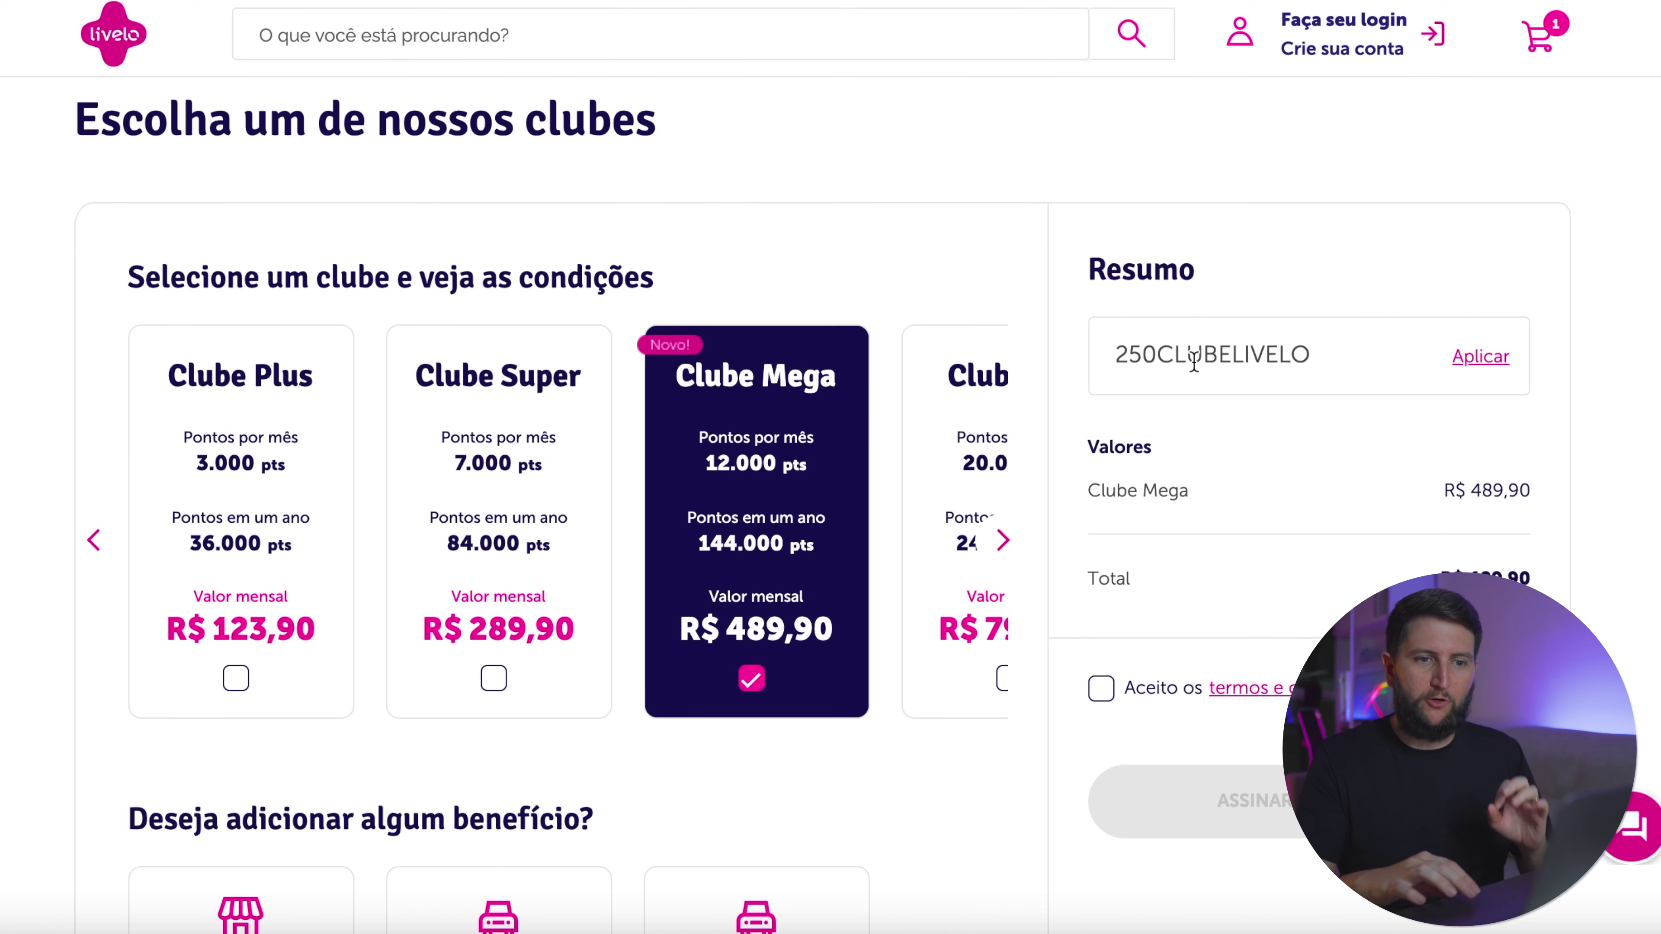
pyautogui.click(1481, 357)
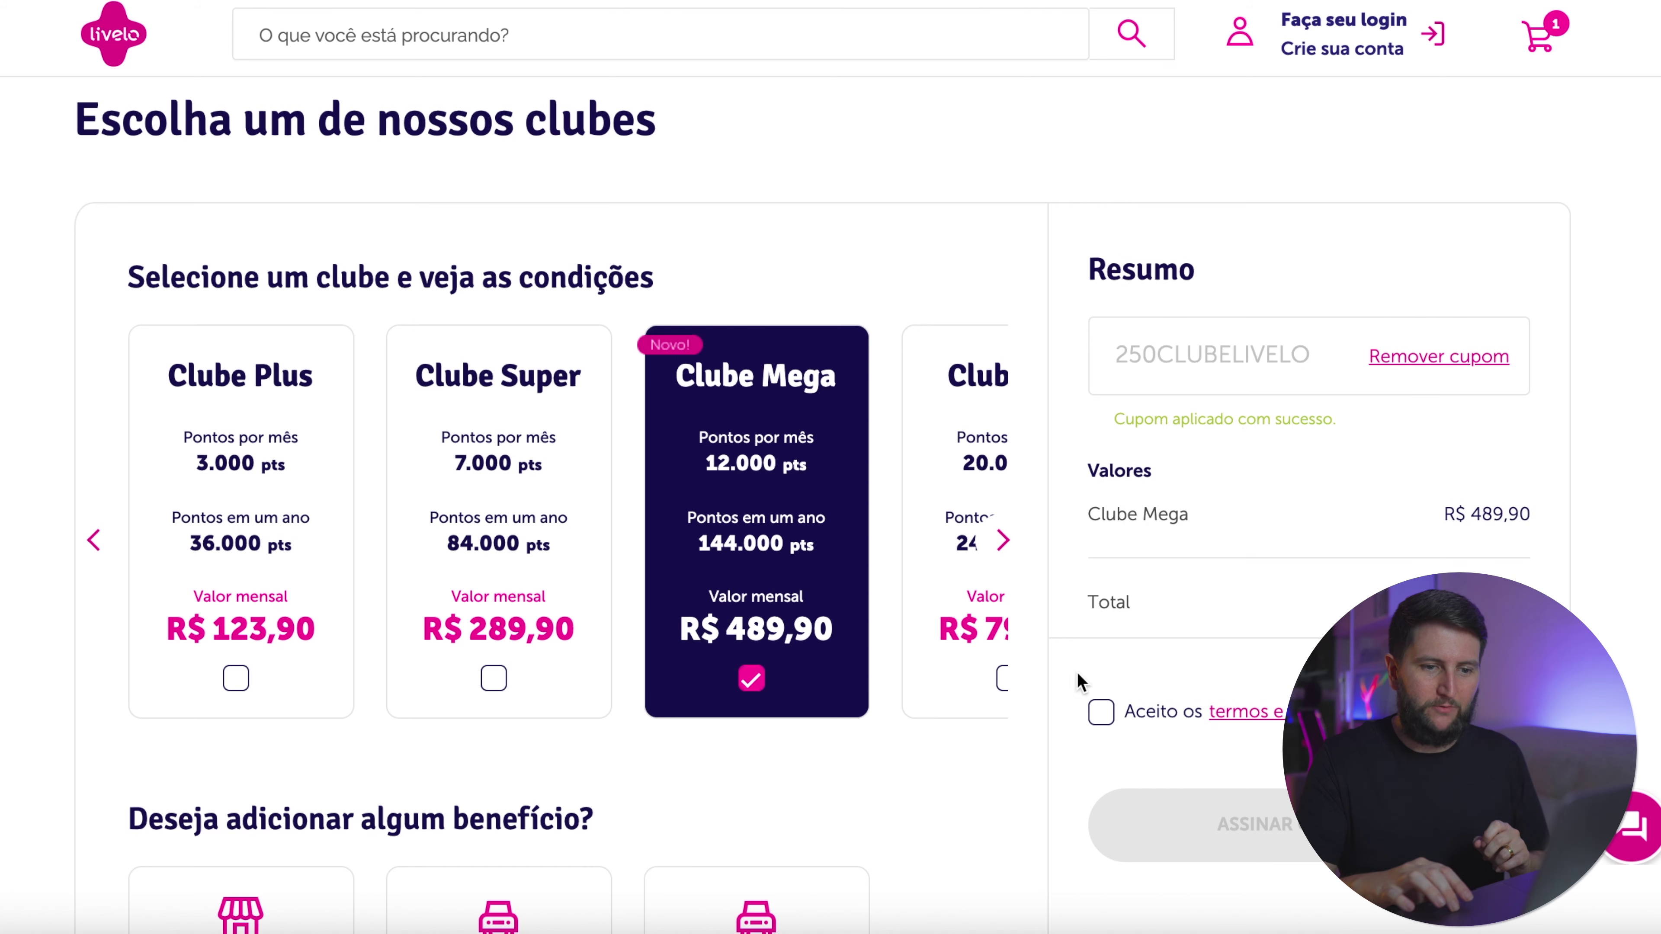
pyautogui.click(1101, 713)
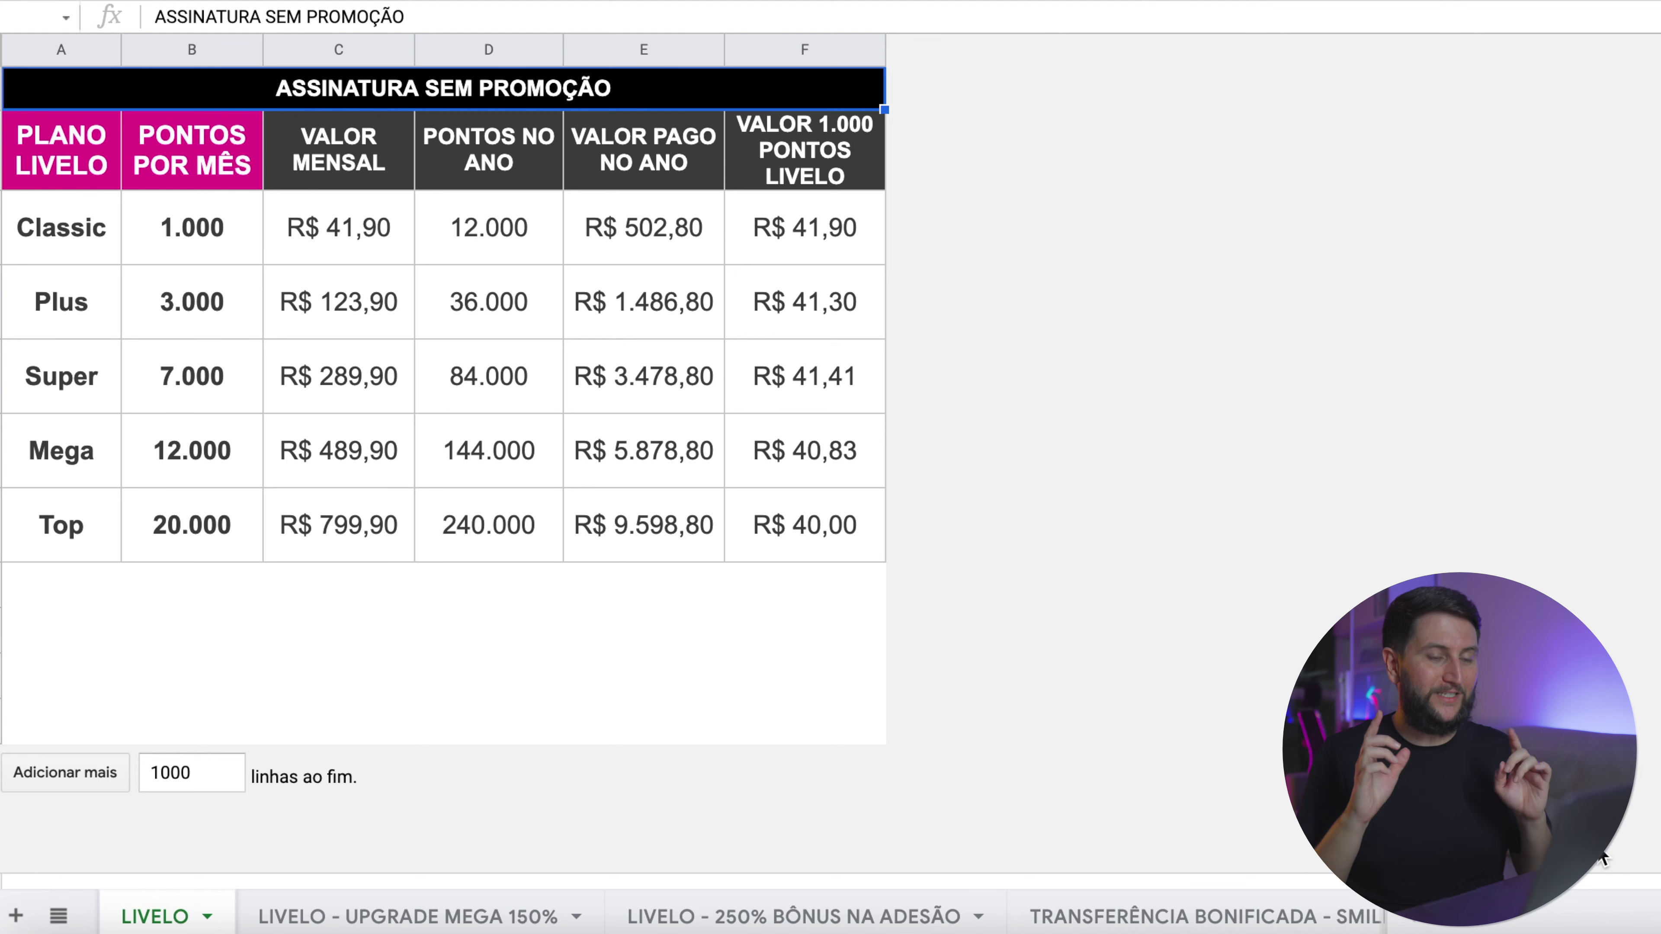
# In the spreadsheet's LIVELO sheet, review the monthly points and monthly price of each club from Classic to Top.
pyautogui.click(805, 229)
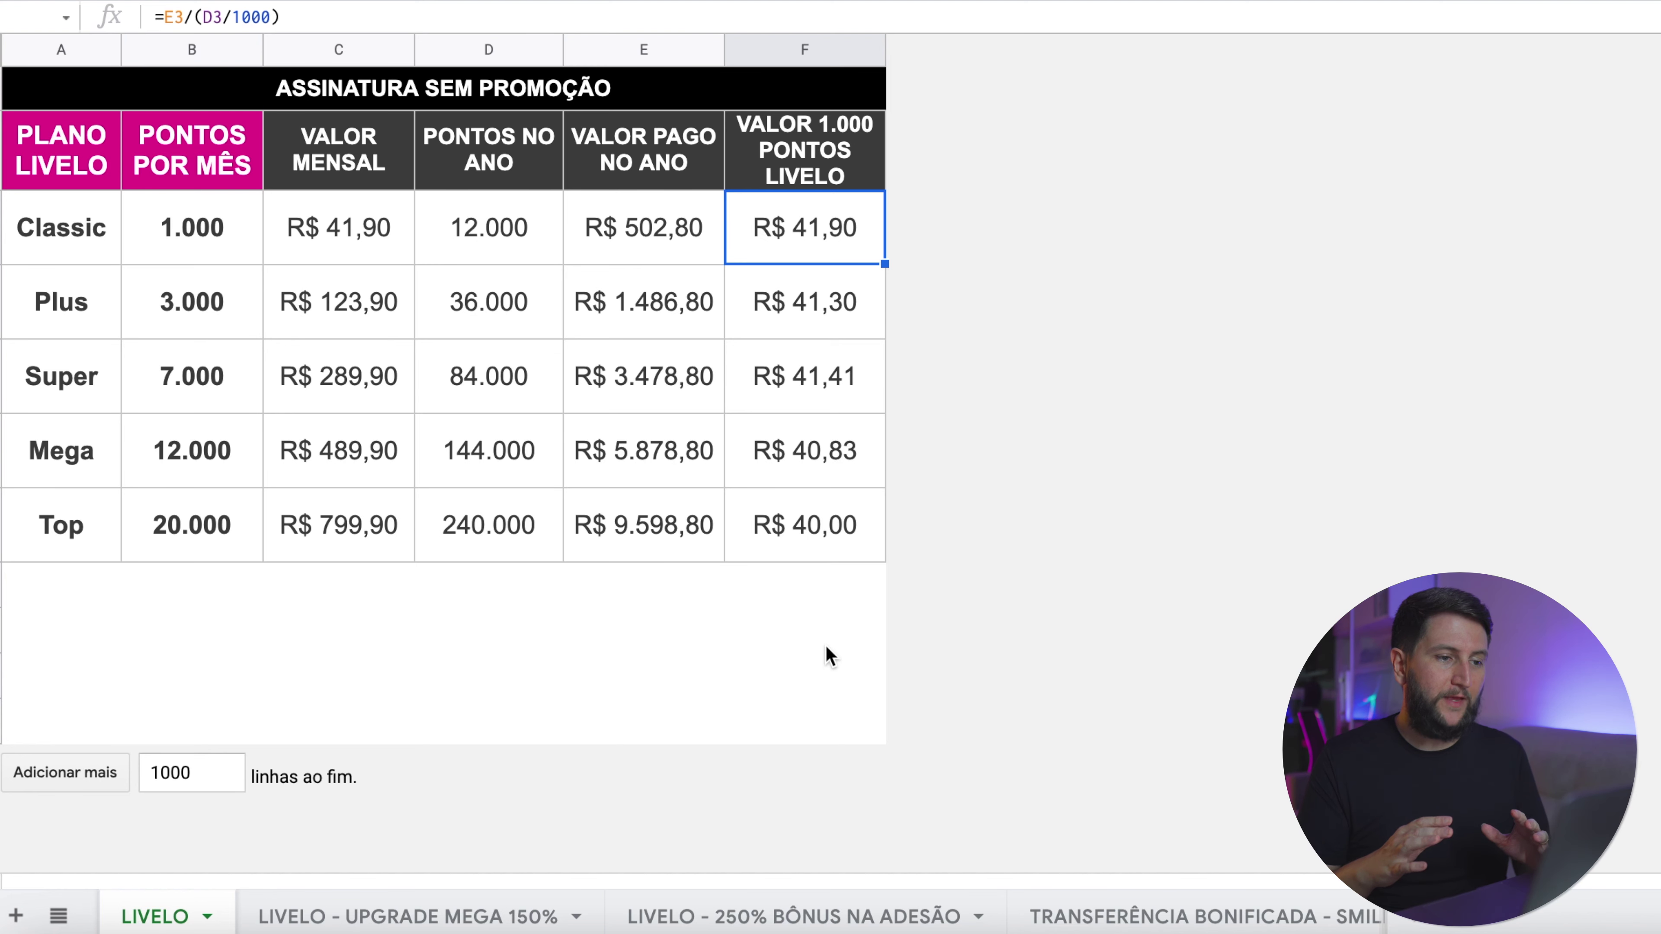
pyautogui.click(232, 226)
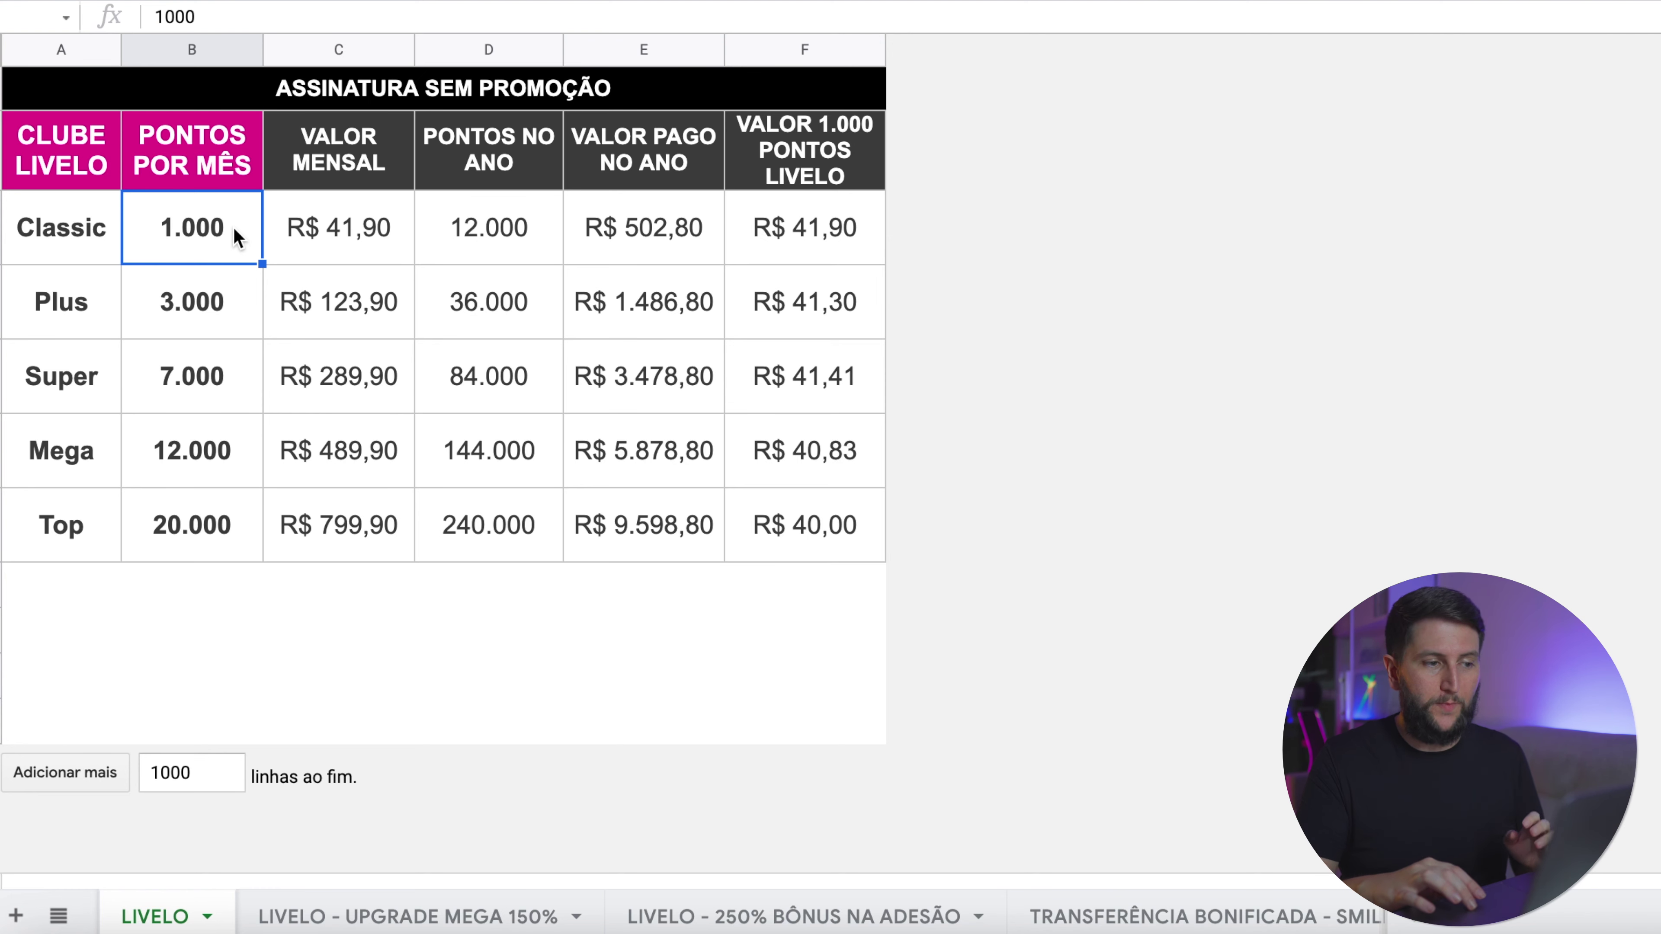
pyautogui.click(230, 316)
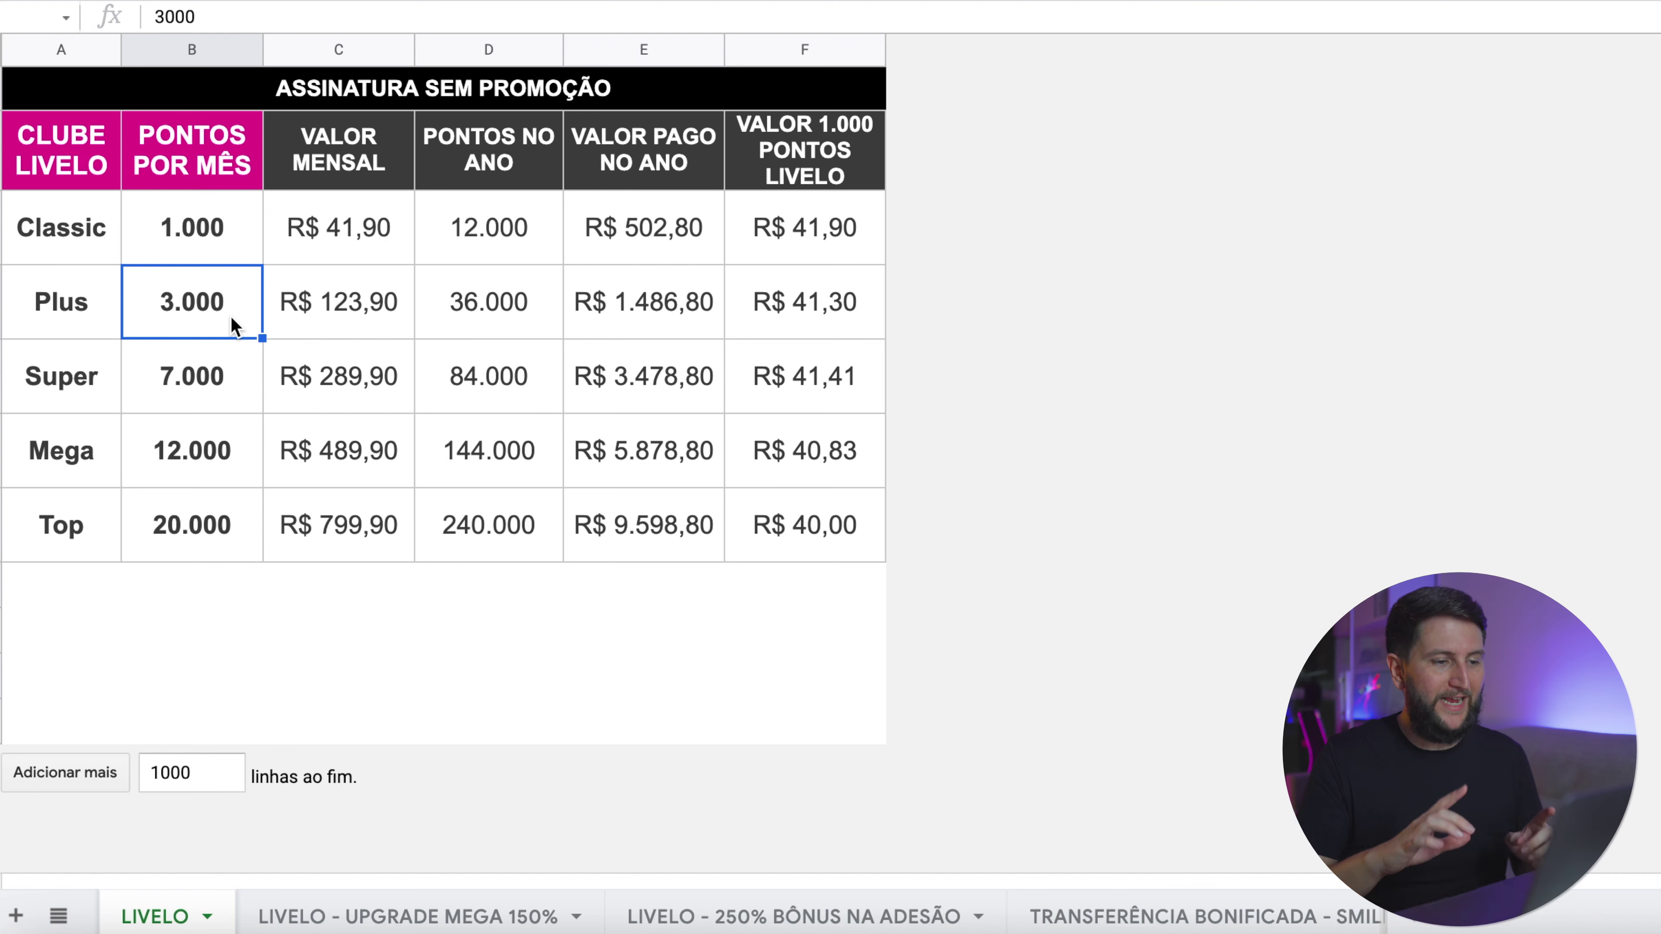
pyautogui.click(231, 371)
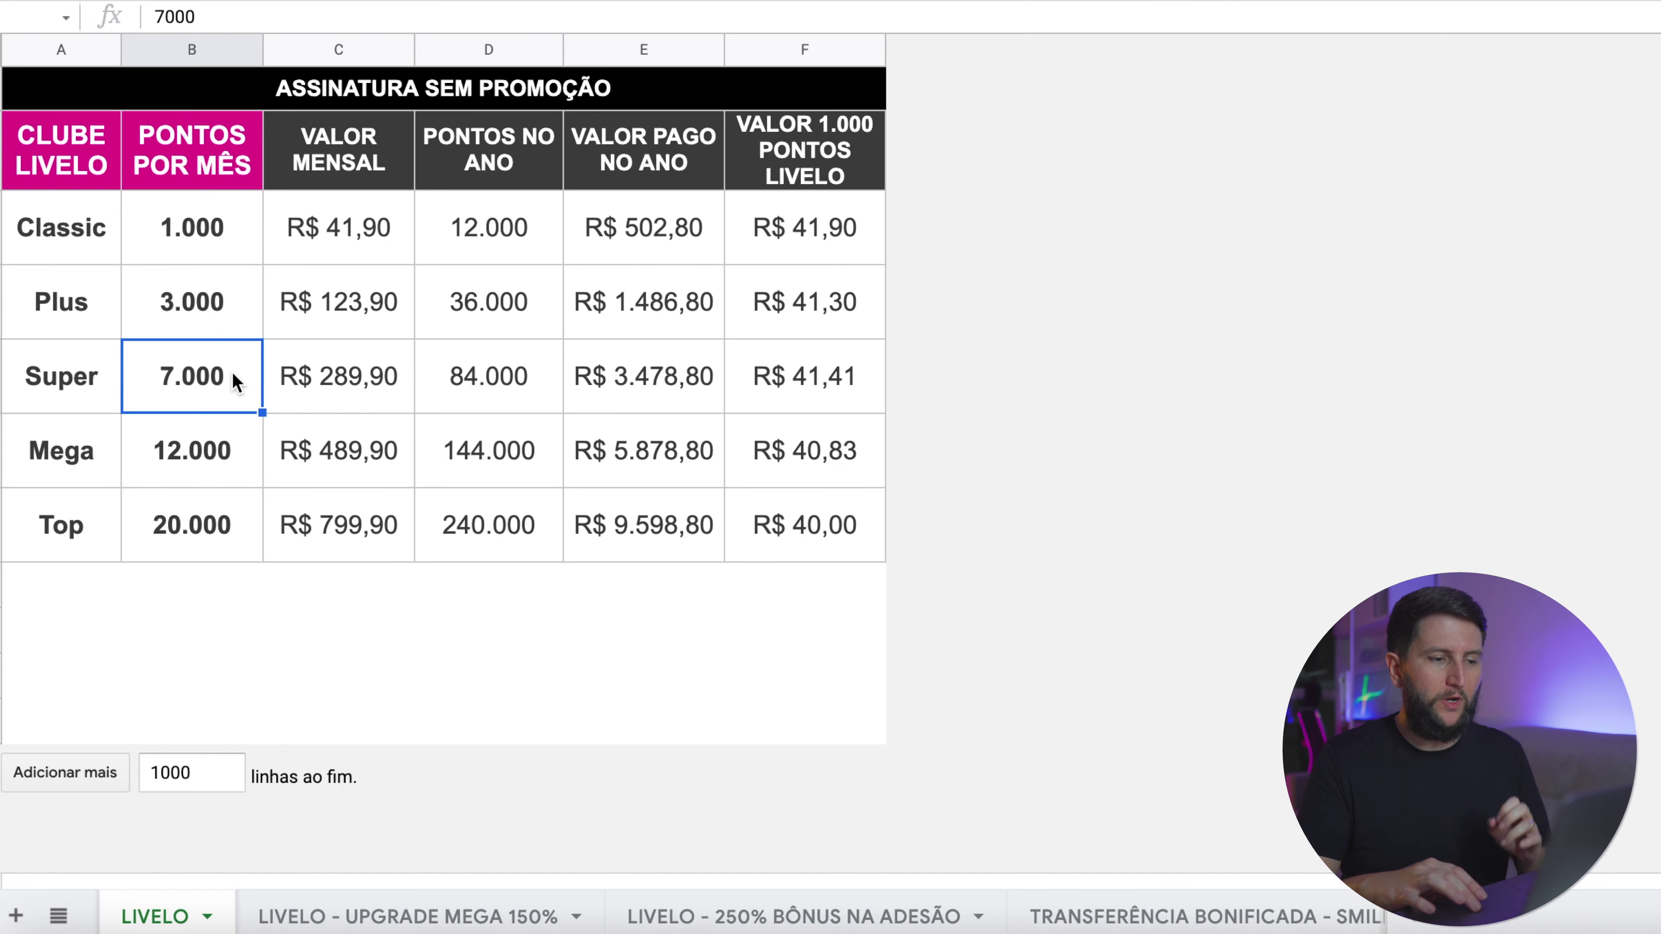
pyautogui.click(233, 437)
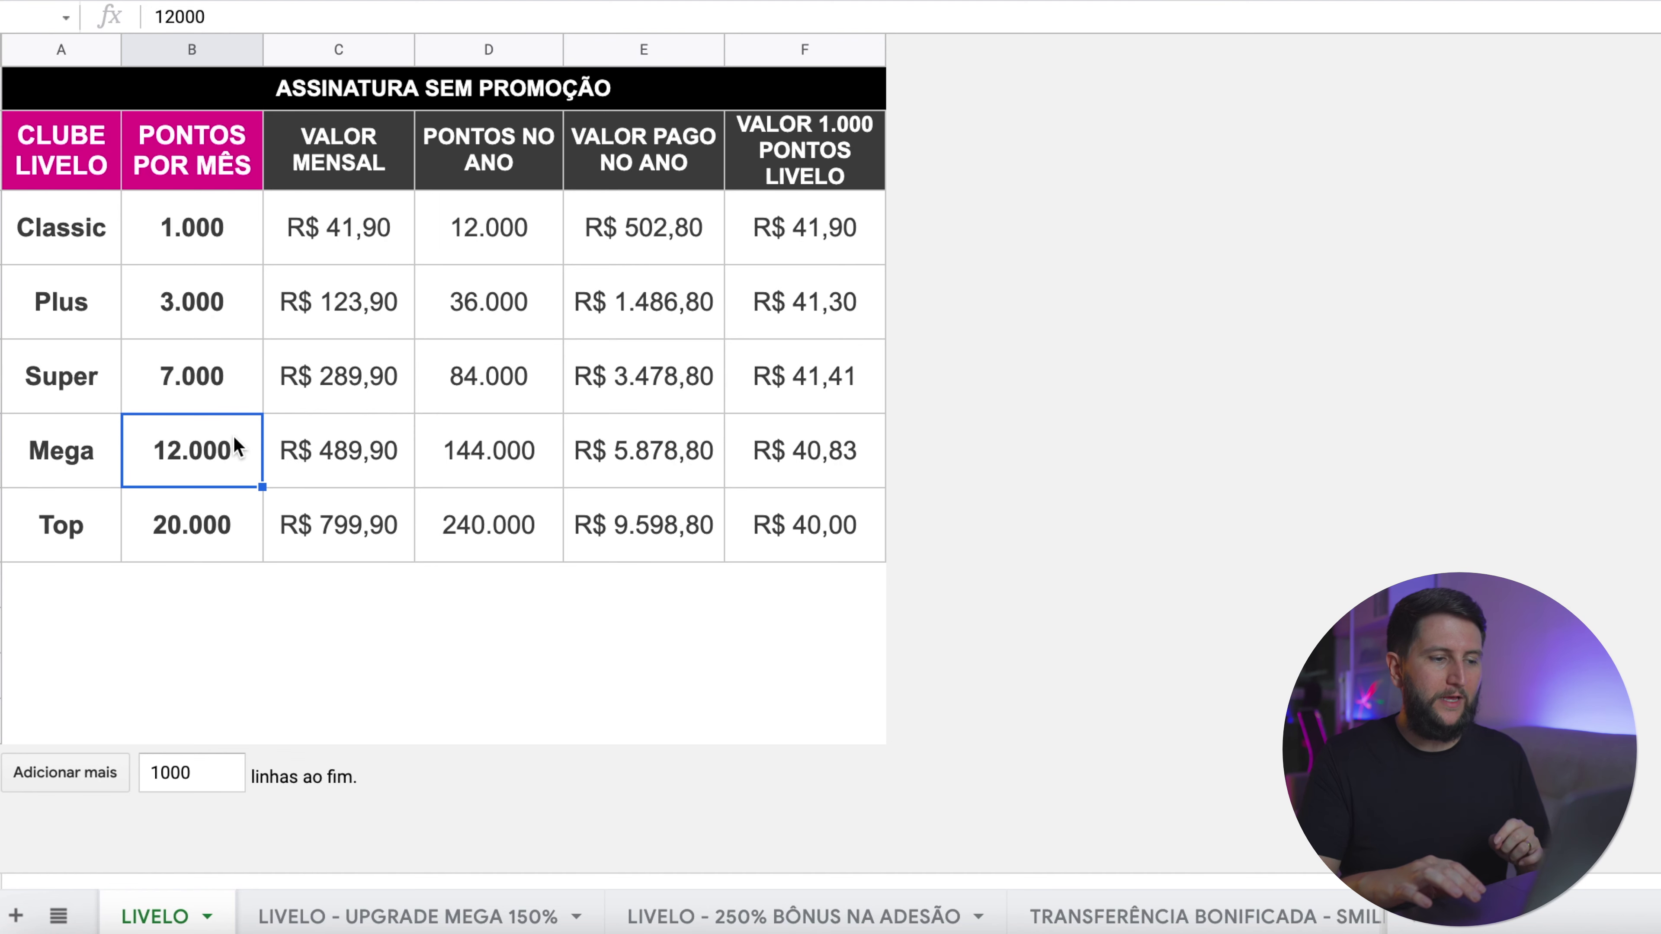
pyautogui.click(234, 516)
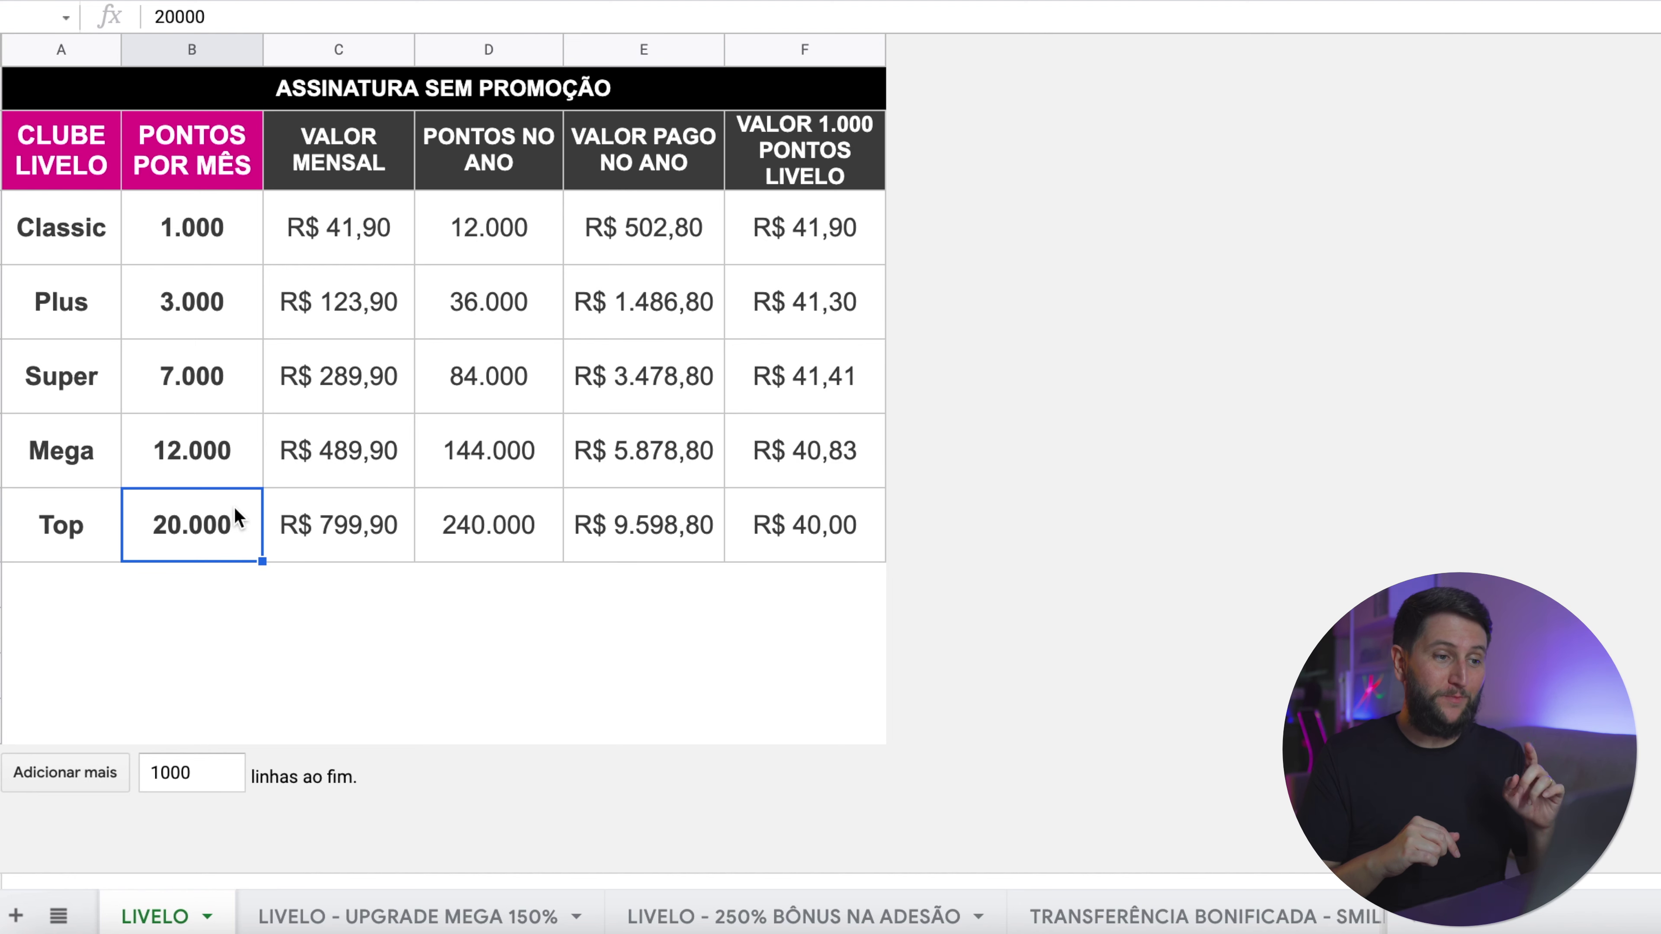
pyautogui.click(370, 232)
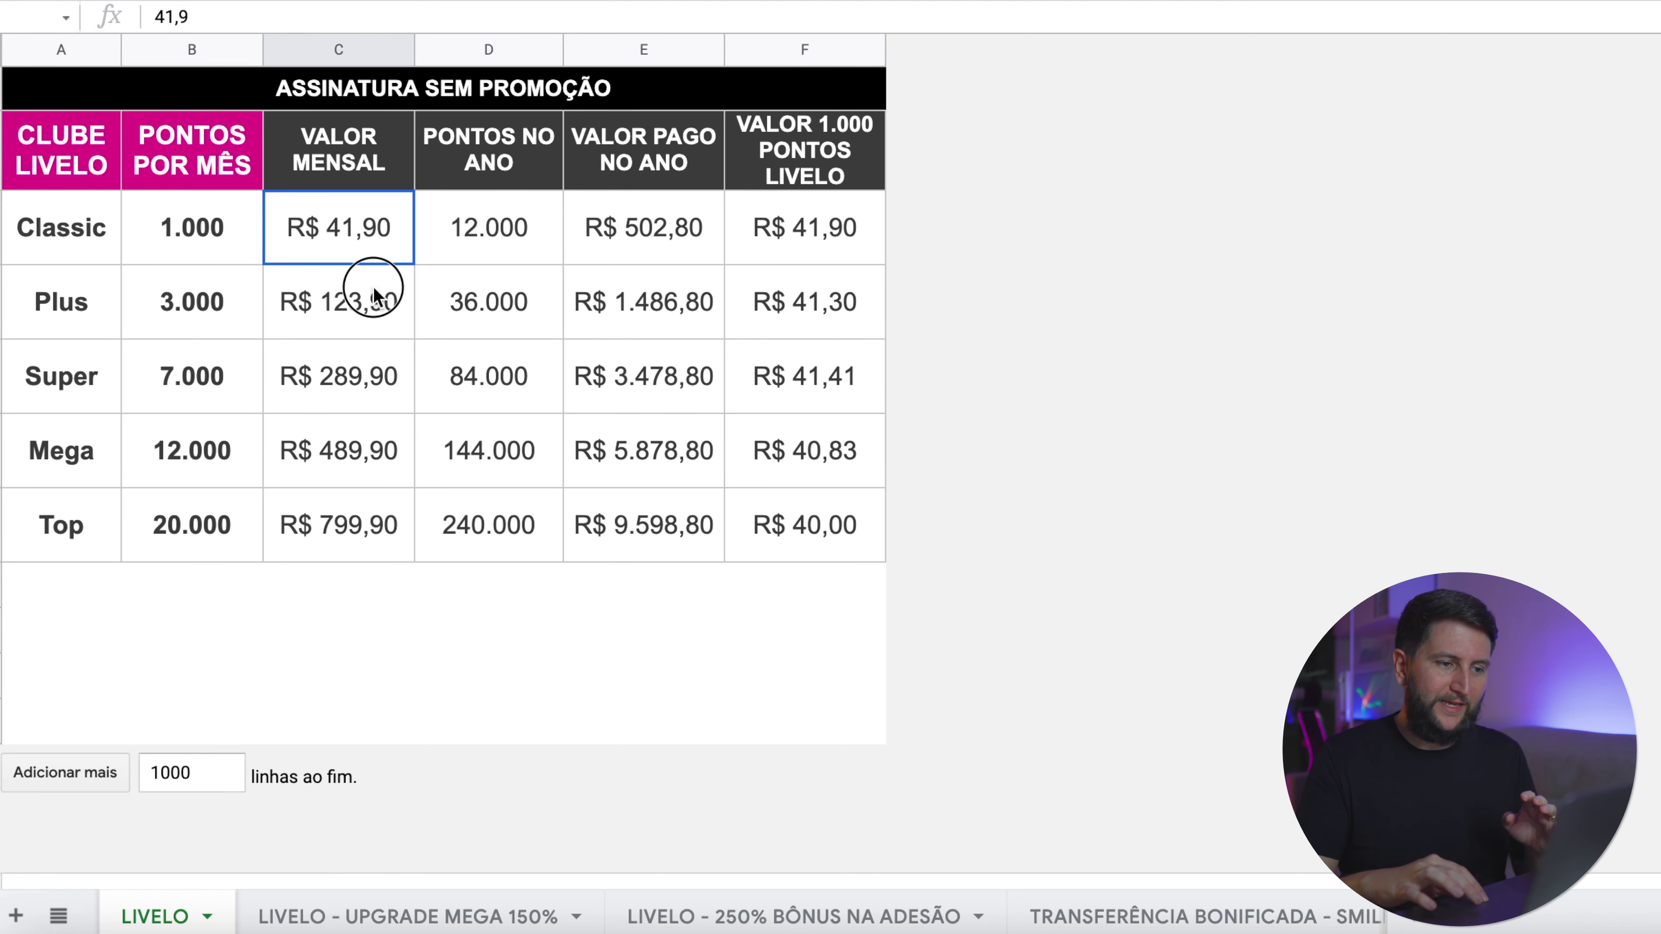
pyautogui.moveTo(375, 294); pyautogui.dragTo(365, 522)
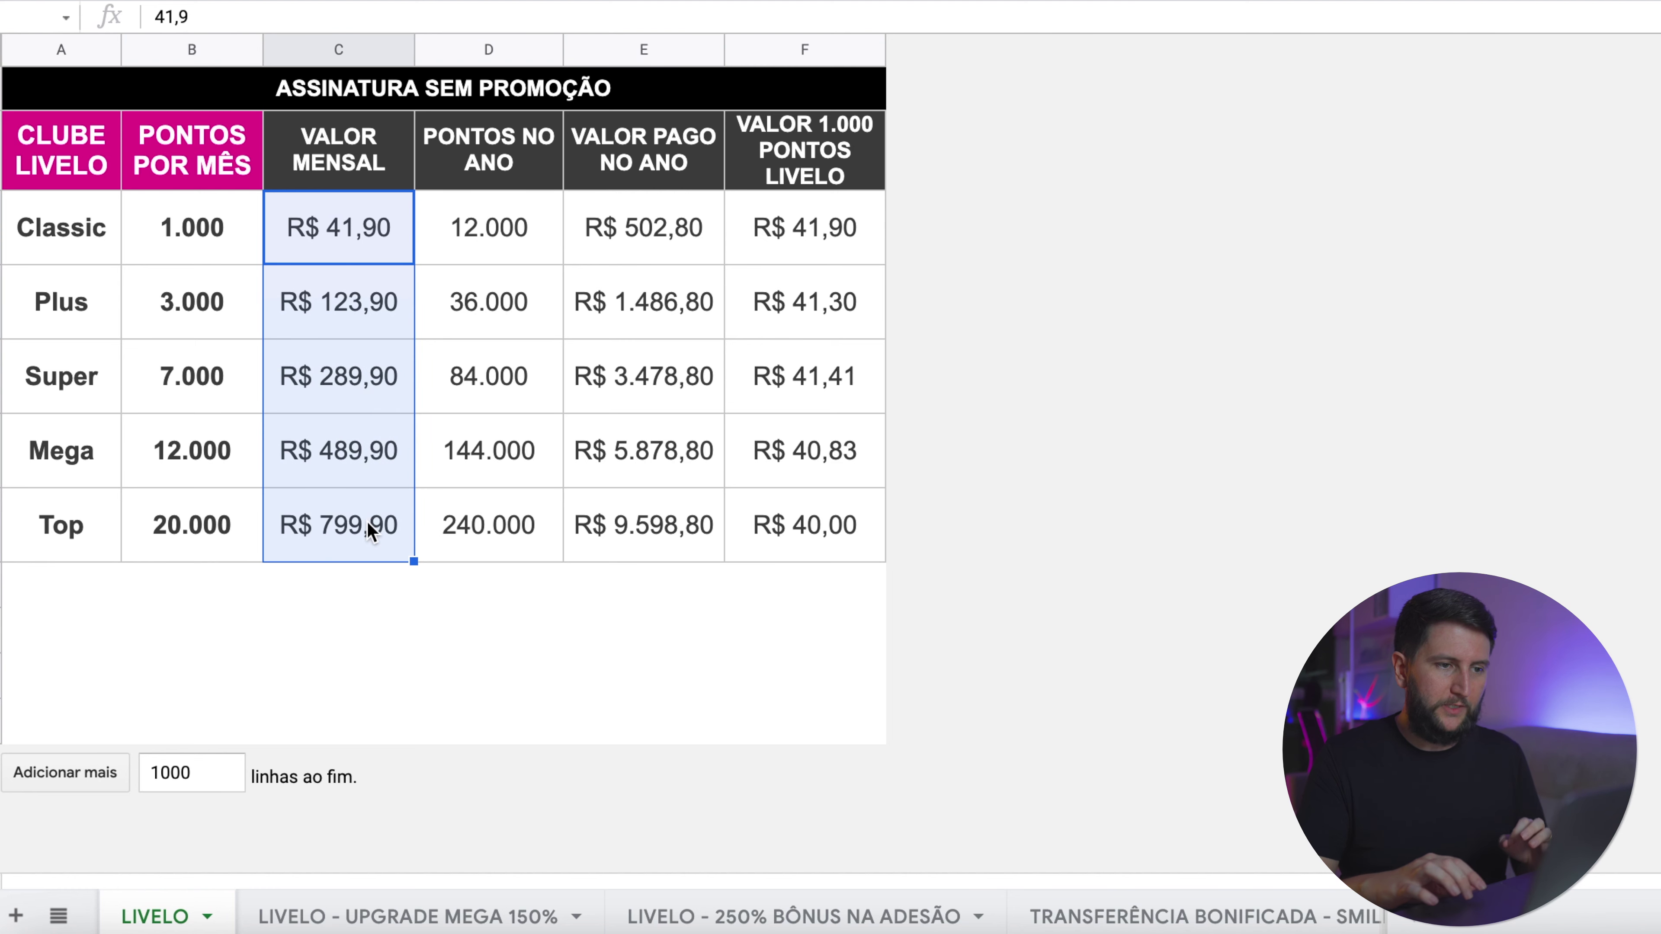
# Compare the clubs' yearly points, yearly amount paid and cost per 1.000 Livelo points in the no-promotion table.
pyautogui.click(544, 230)
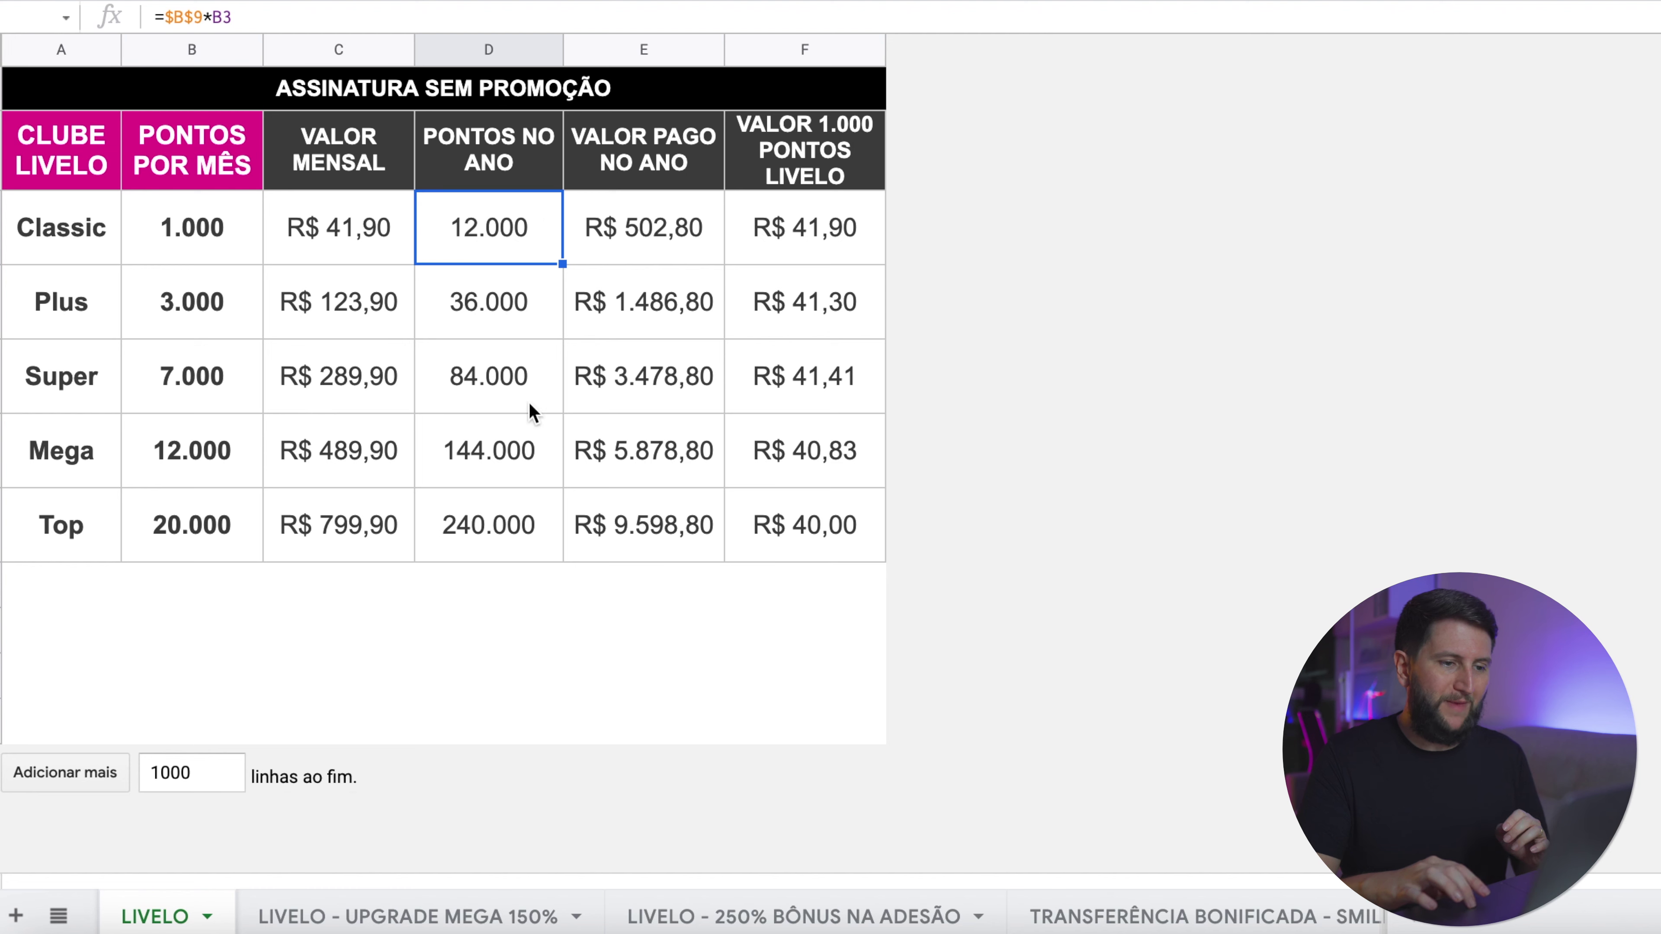
pyautogui.click(532, 444)
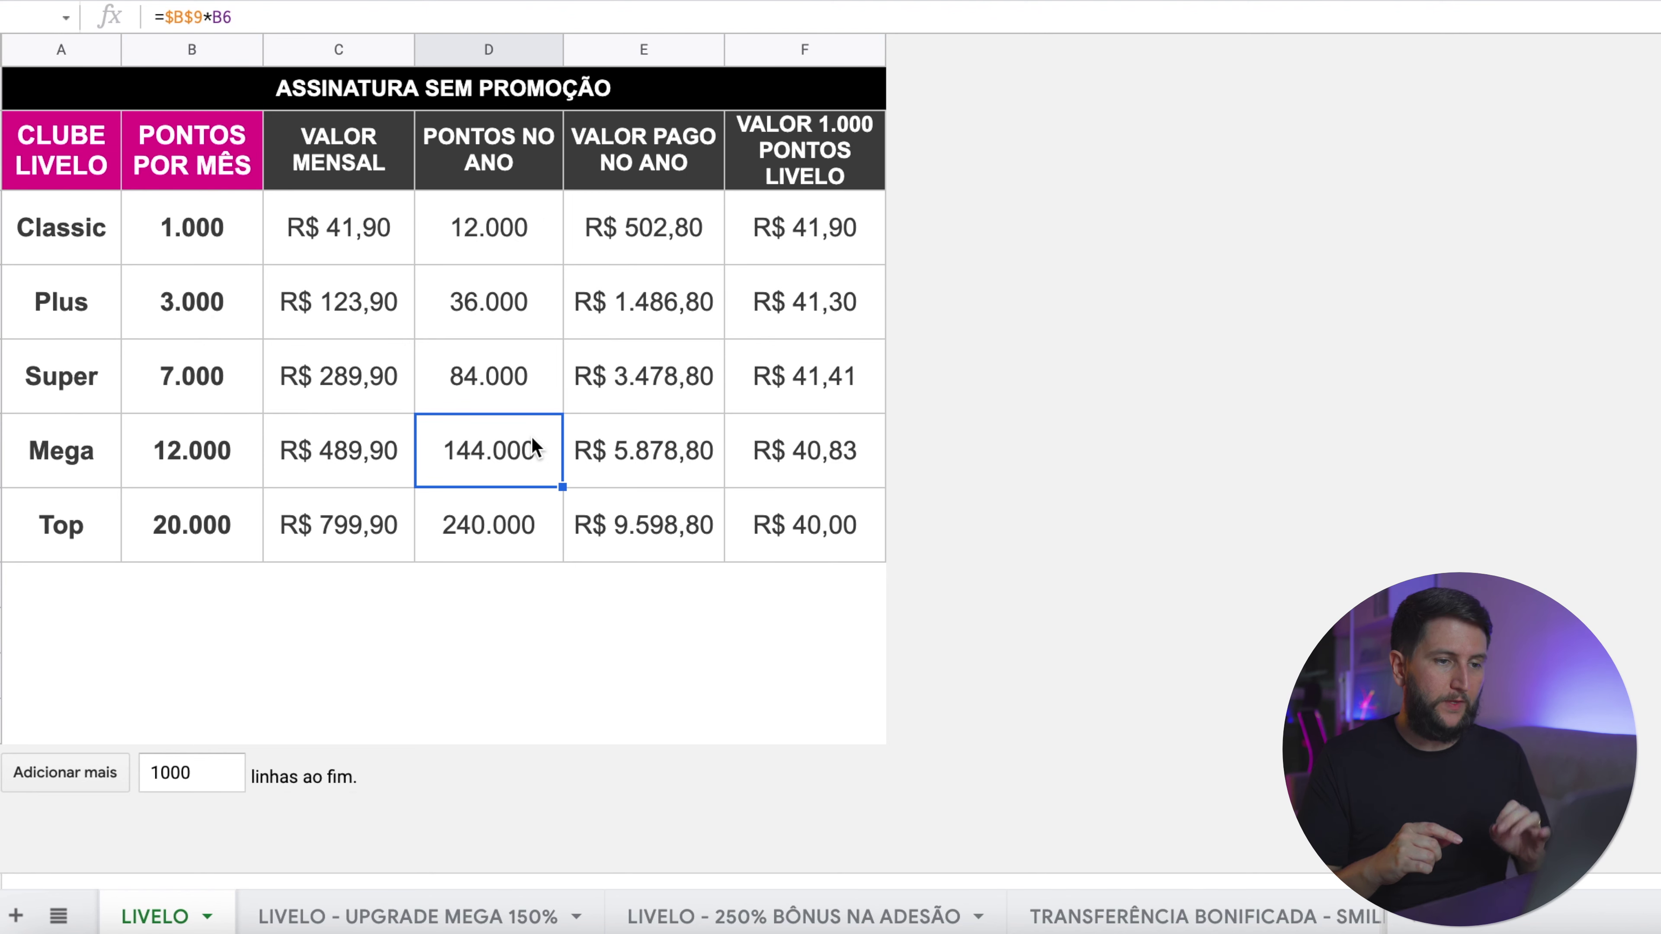
pyautogui.click(663, 229)
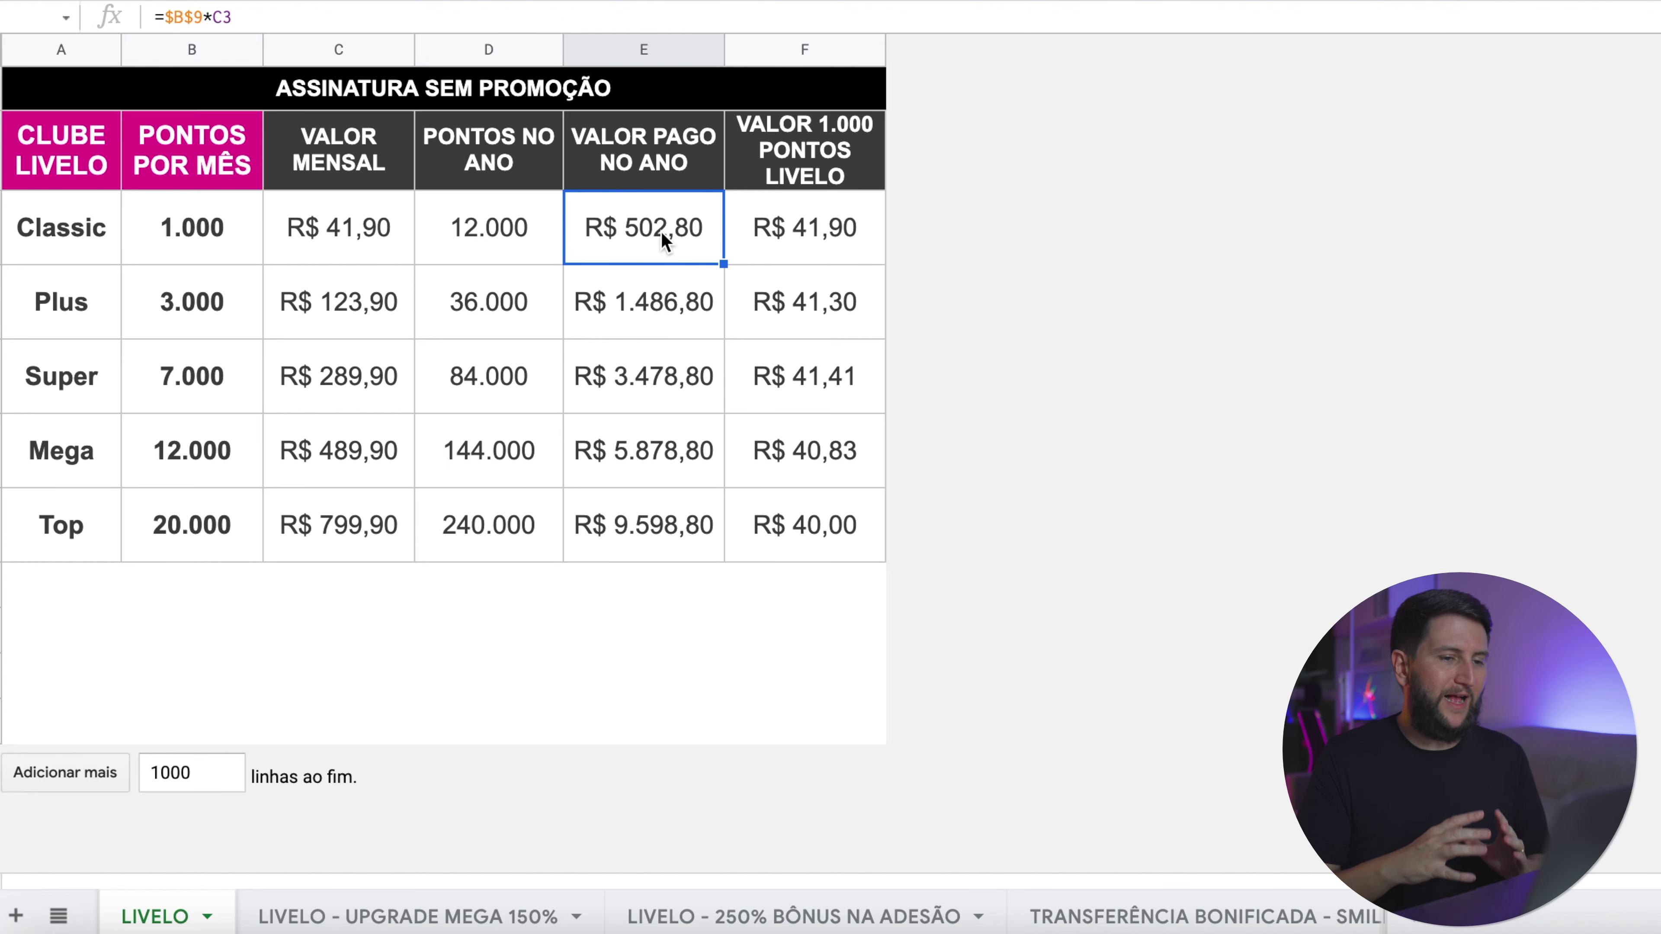
pyautogui.click(809, 238)
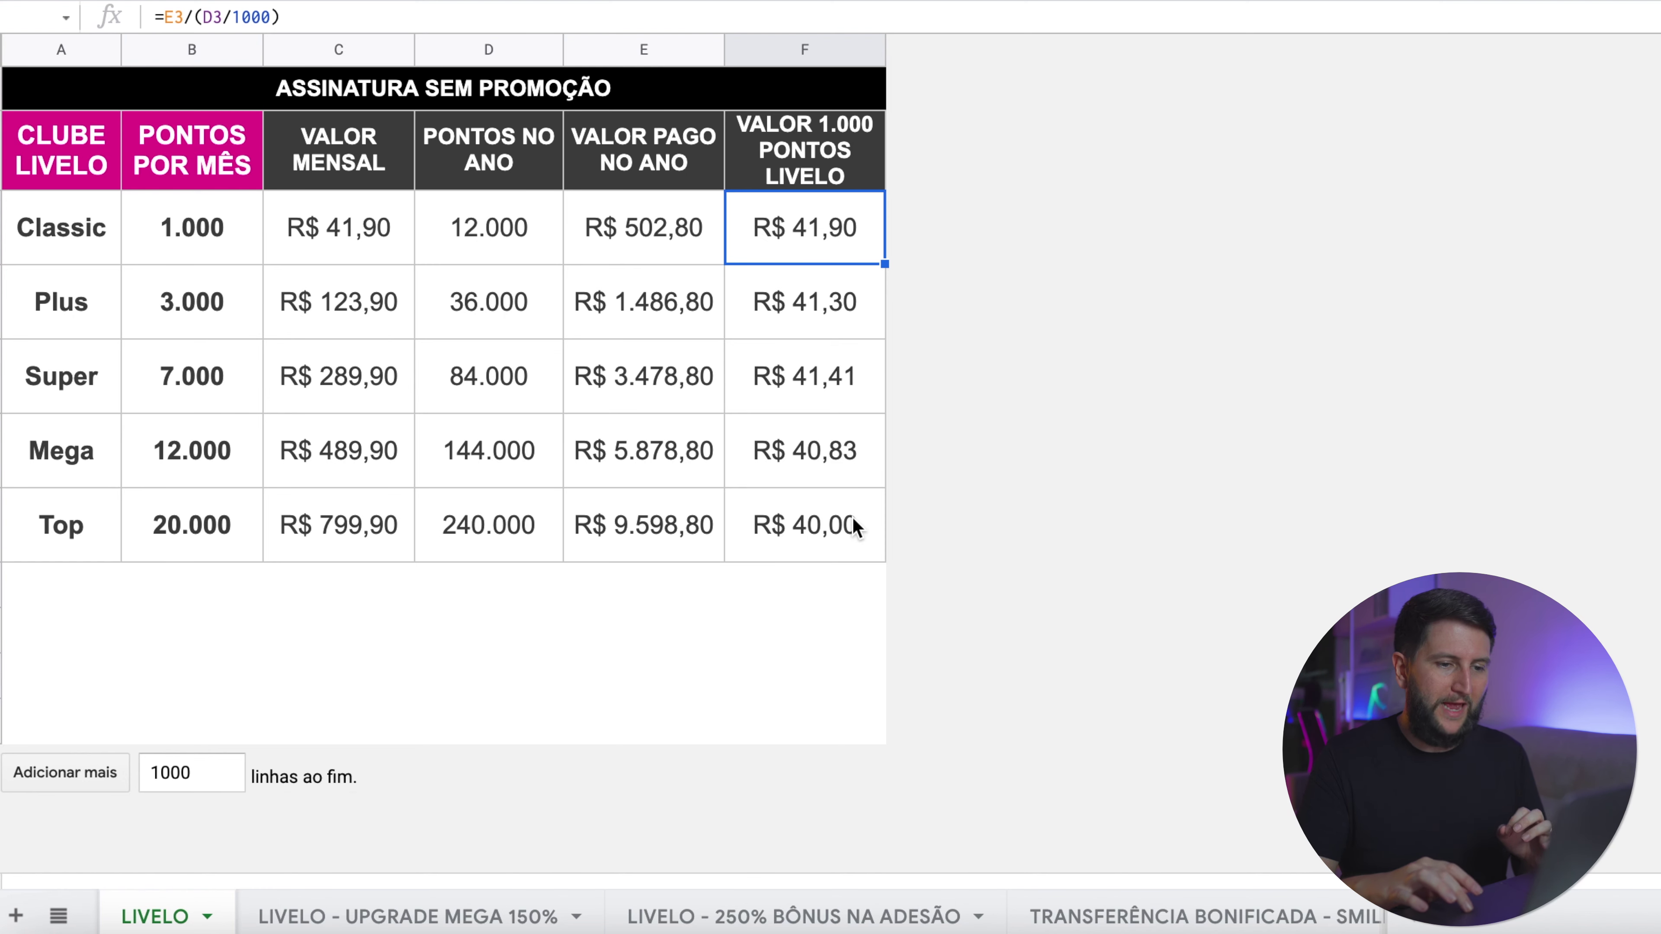
pyautogui.click(864, 512)
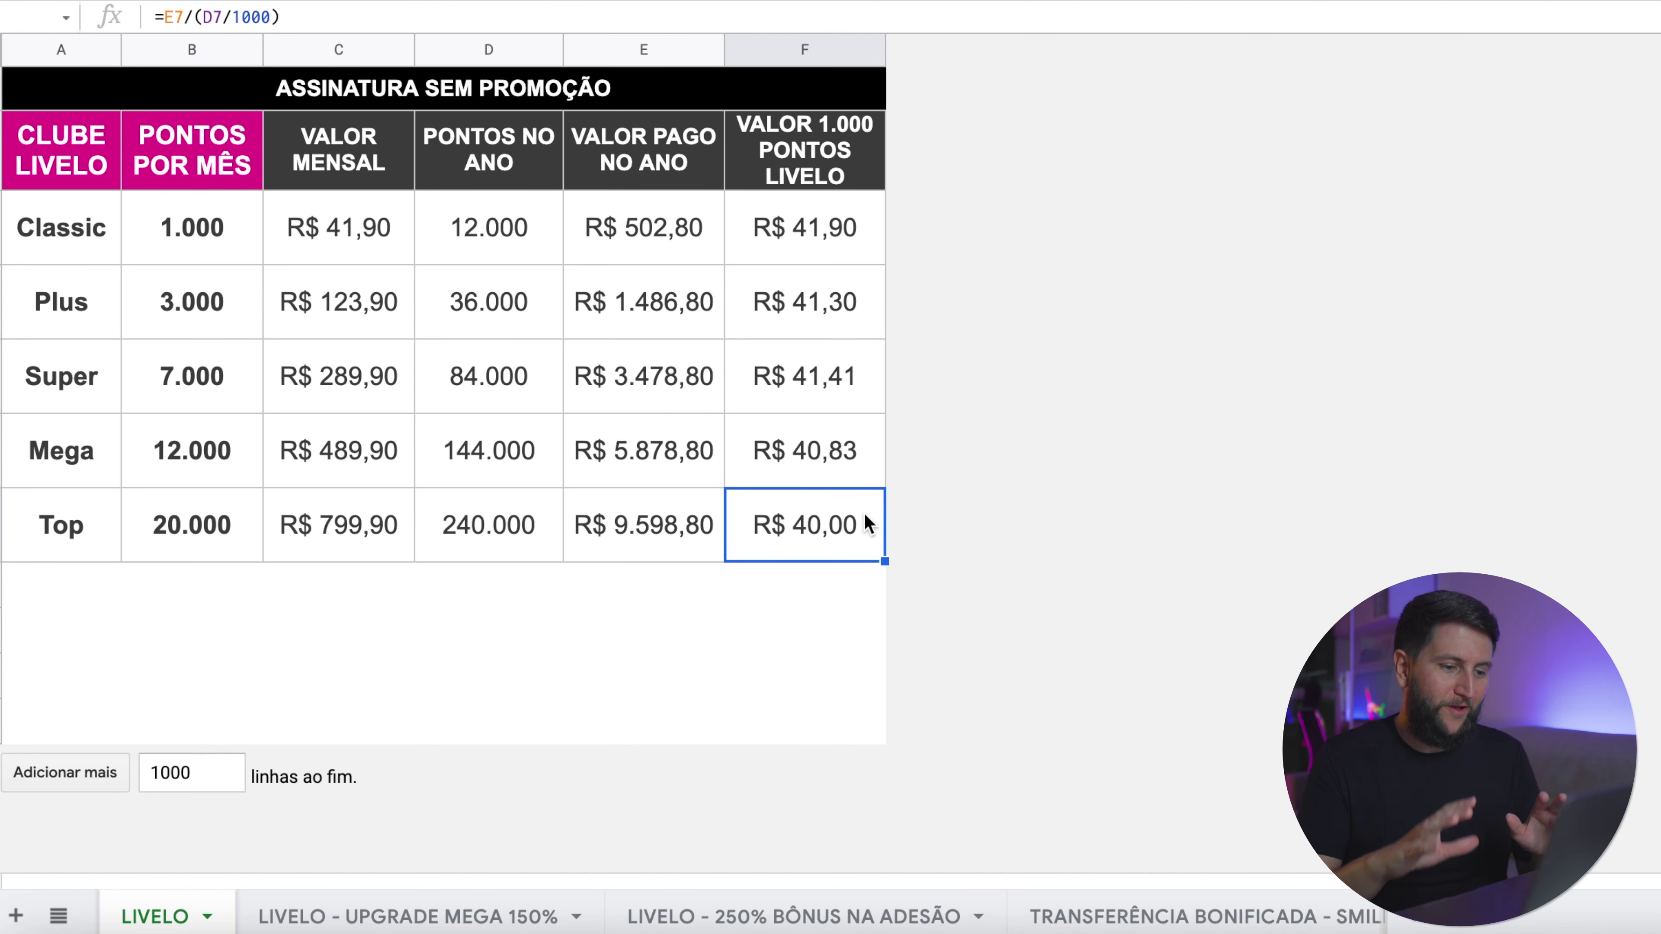
# Open the LIVELO - UPGRADE MEGA 150% sheet and read its notes on campaign eligibility and the 75% bonus months.
pyautogui.click(458, 913)
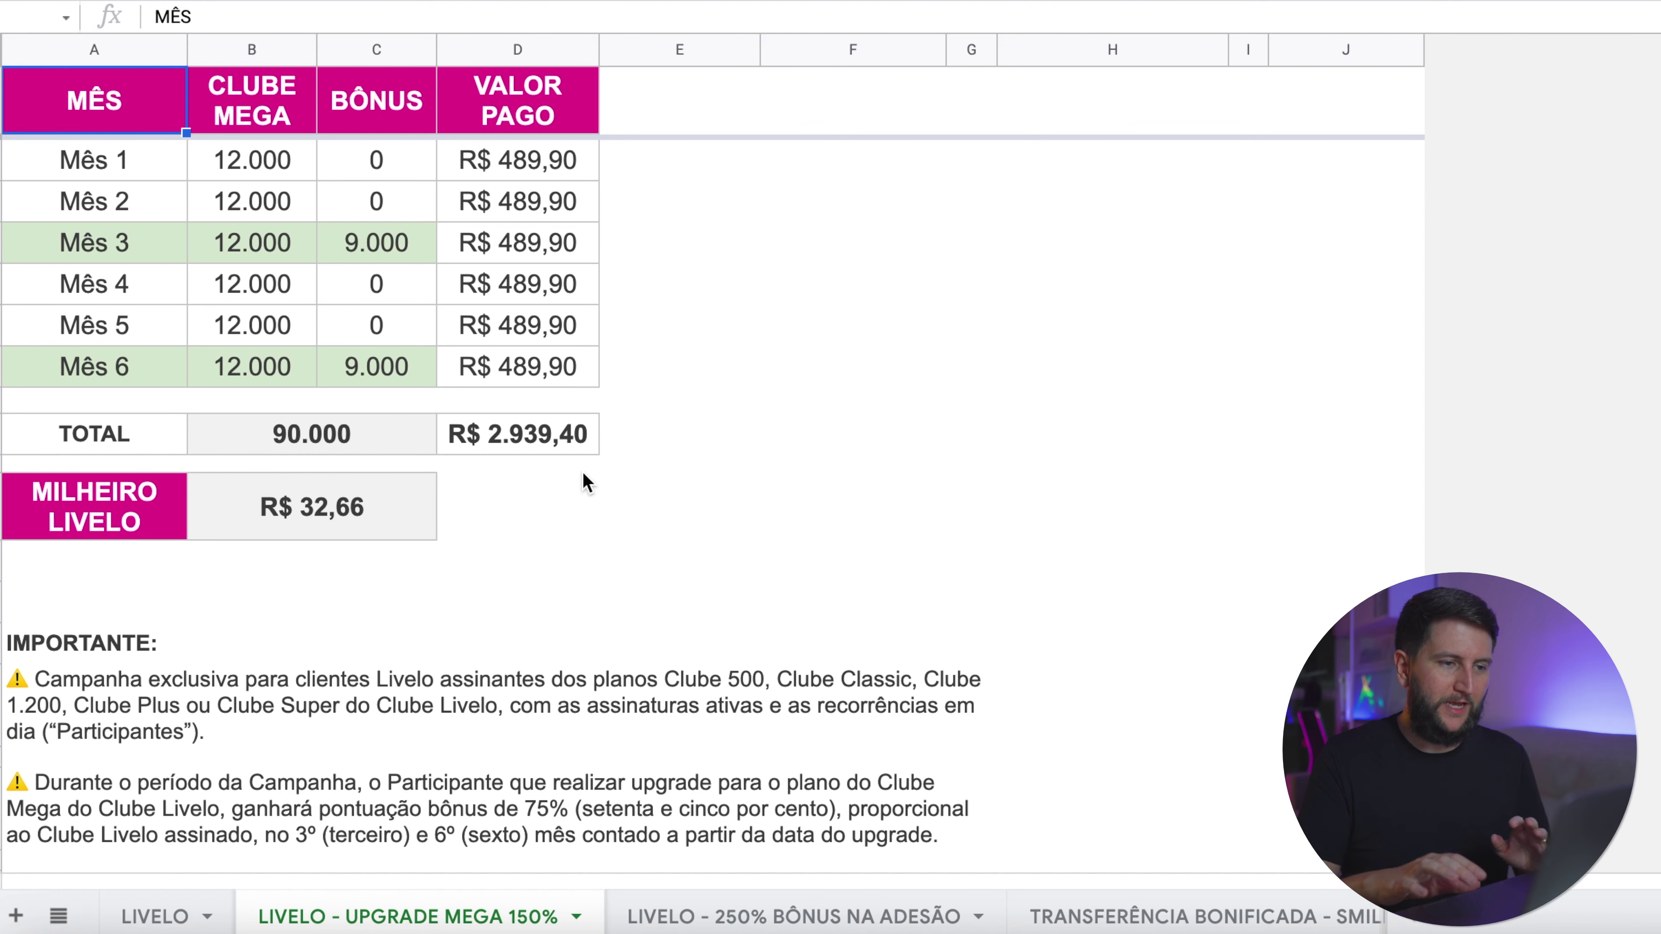
pyautogui.scroll(-4, 584, 483)
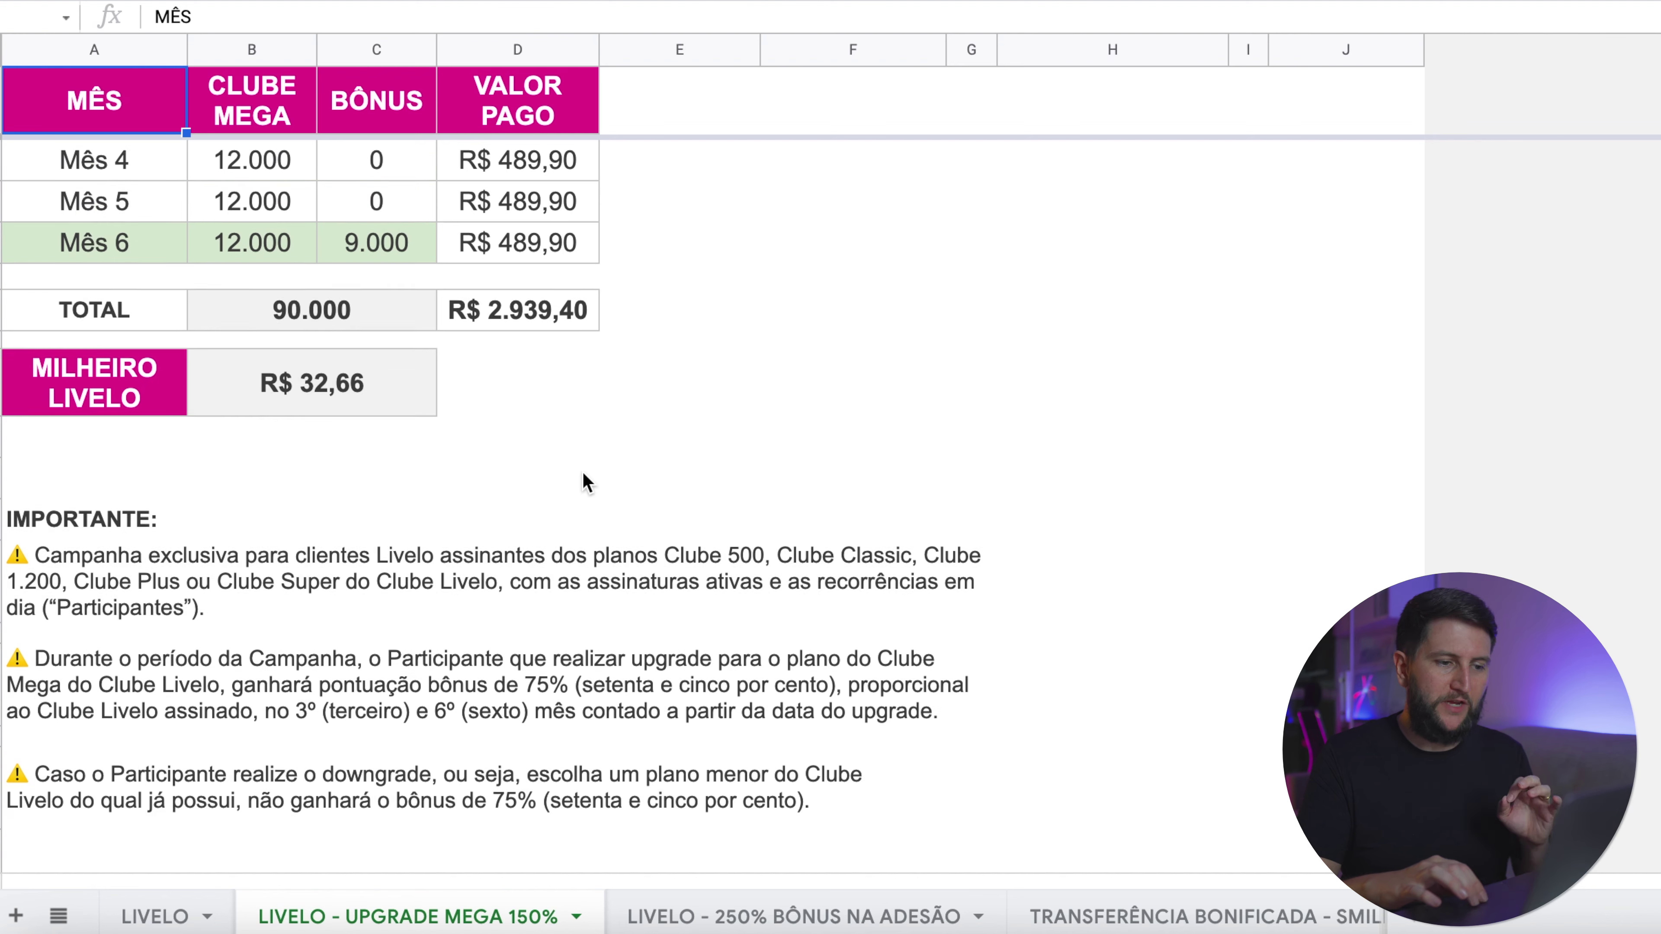
pyautogui.click(523, 543)
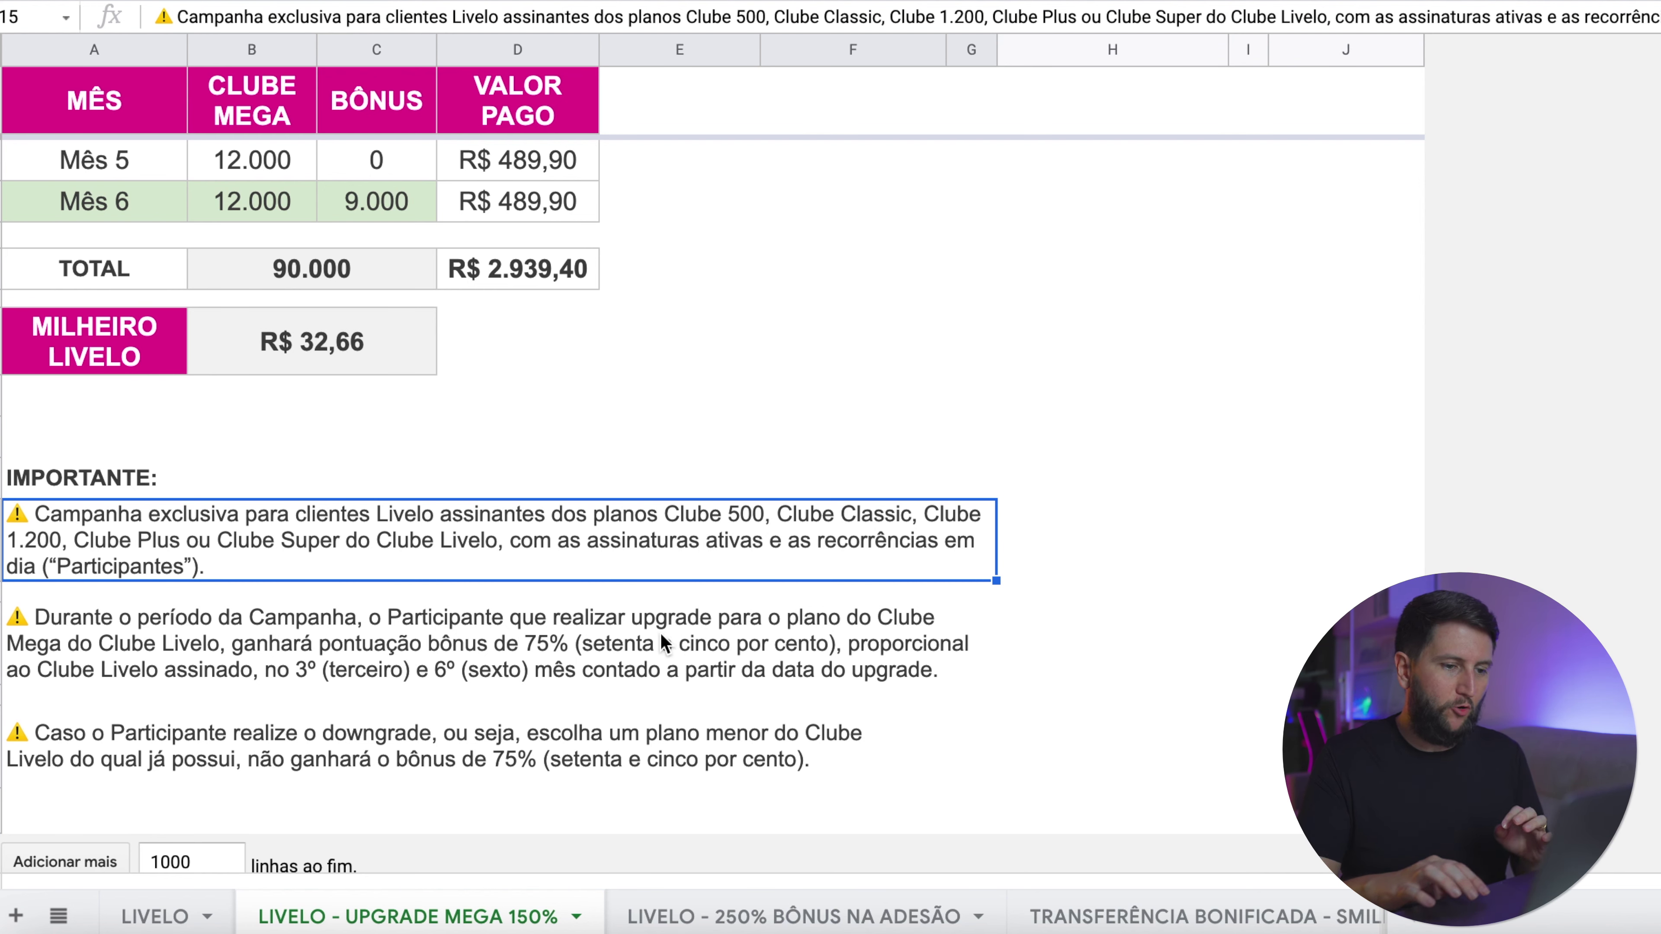
pyautogui.click(675, 648)
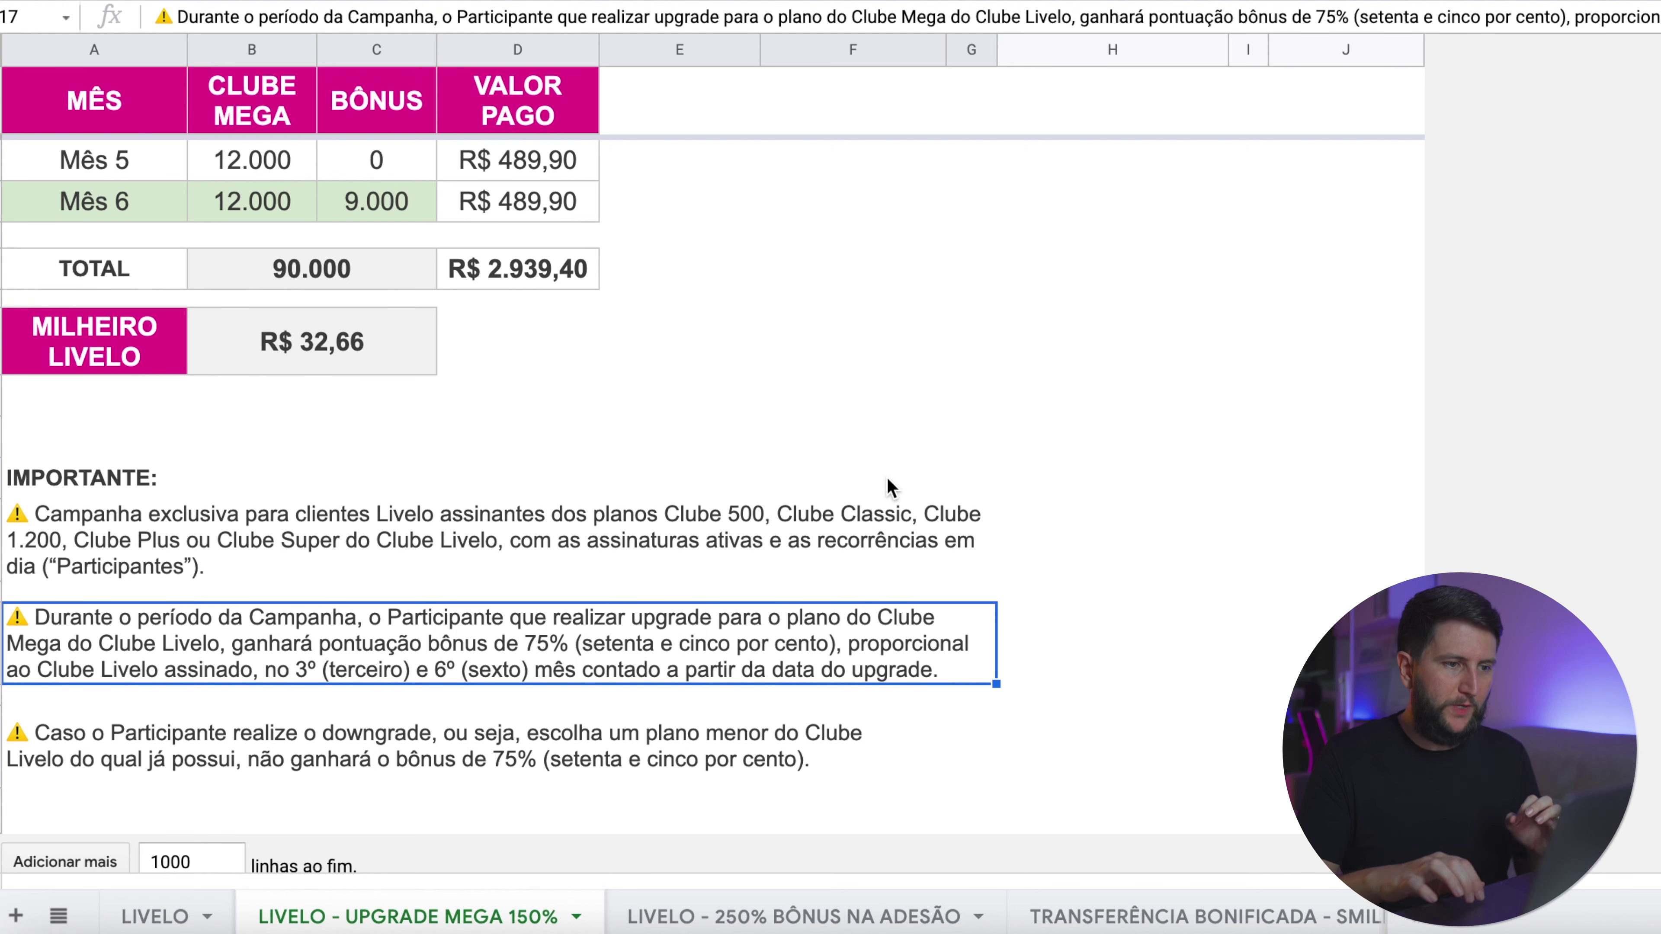
# Review the Mega upgrade table's monthly points, bonus months, total points, total paid and resulting cost per thousand Livelo points.
pyautogui.scroll(4, 878, 463)
pyautogui.click(275, 171)
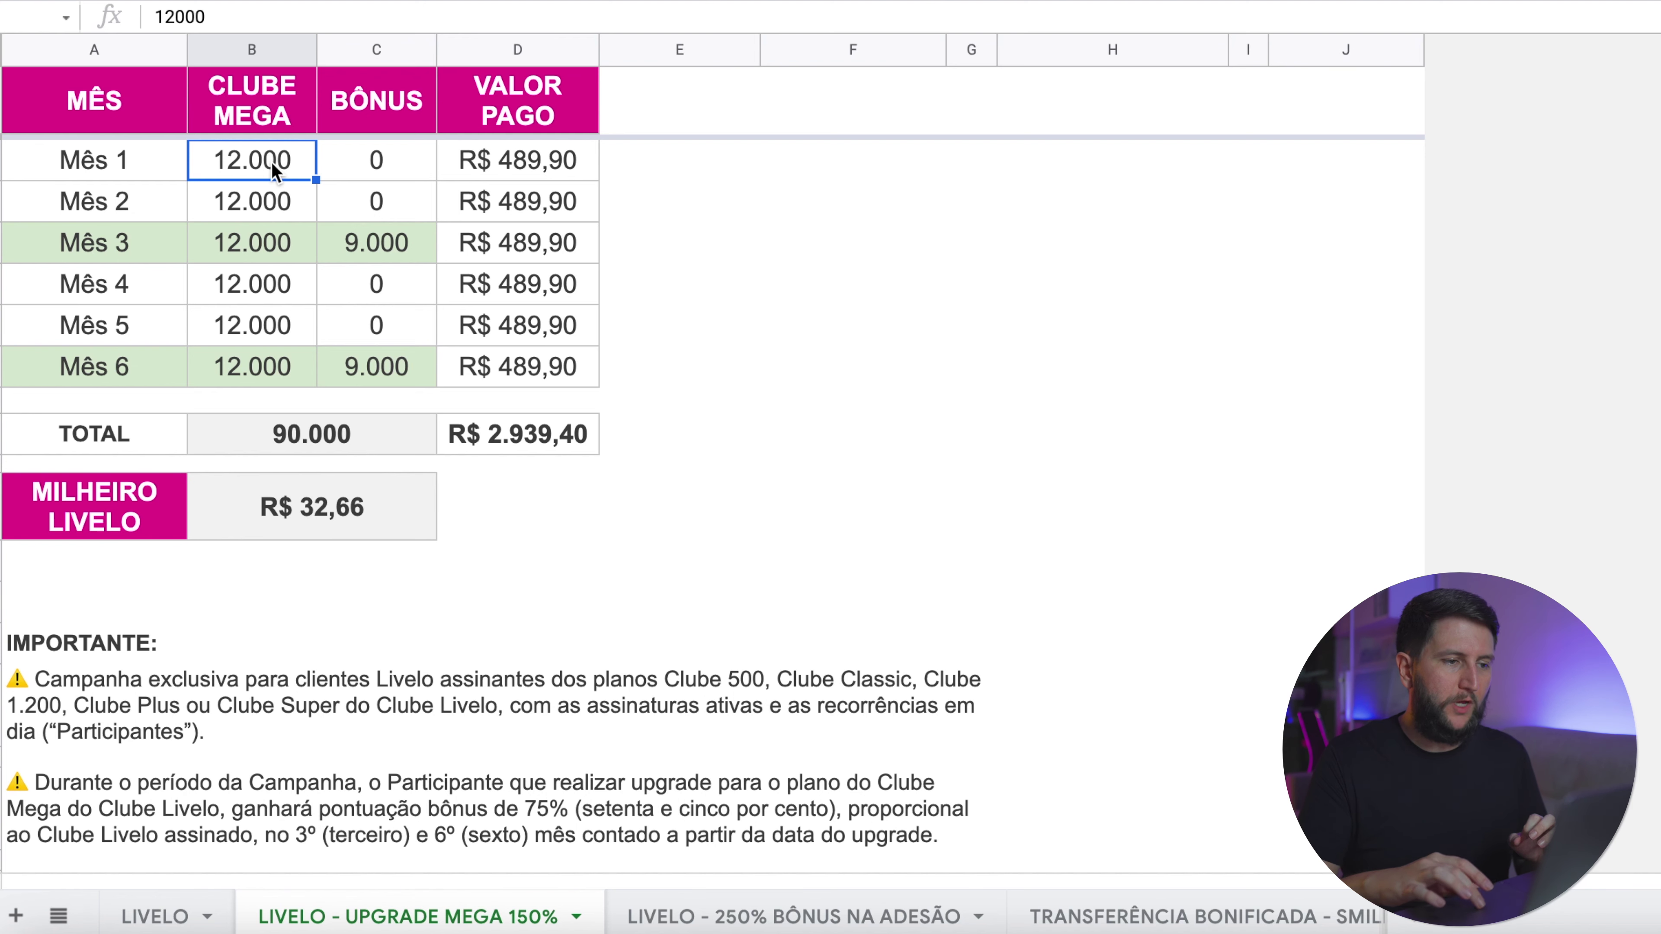
pyautogui.click(293, 241)
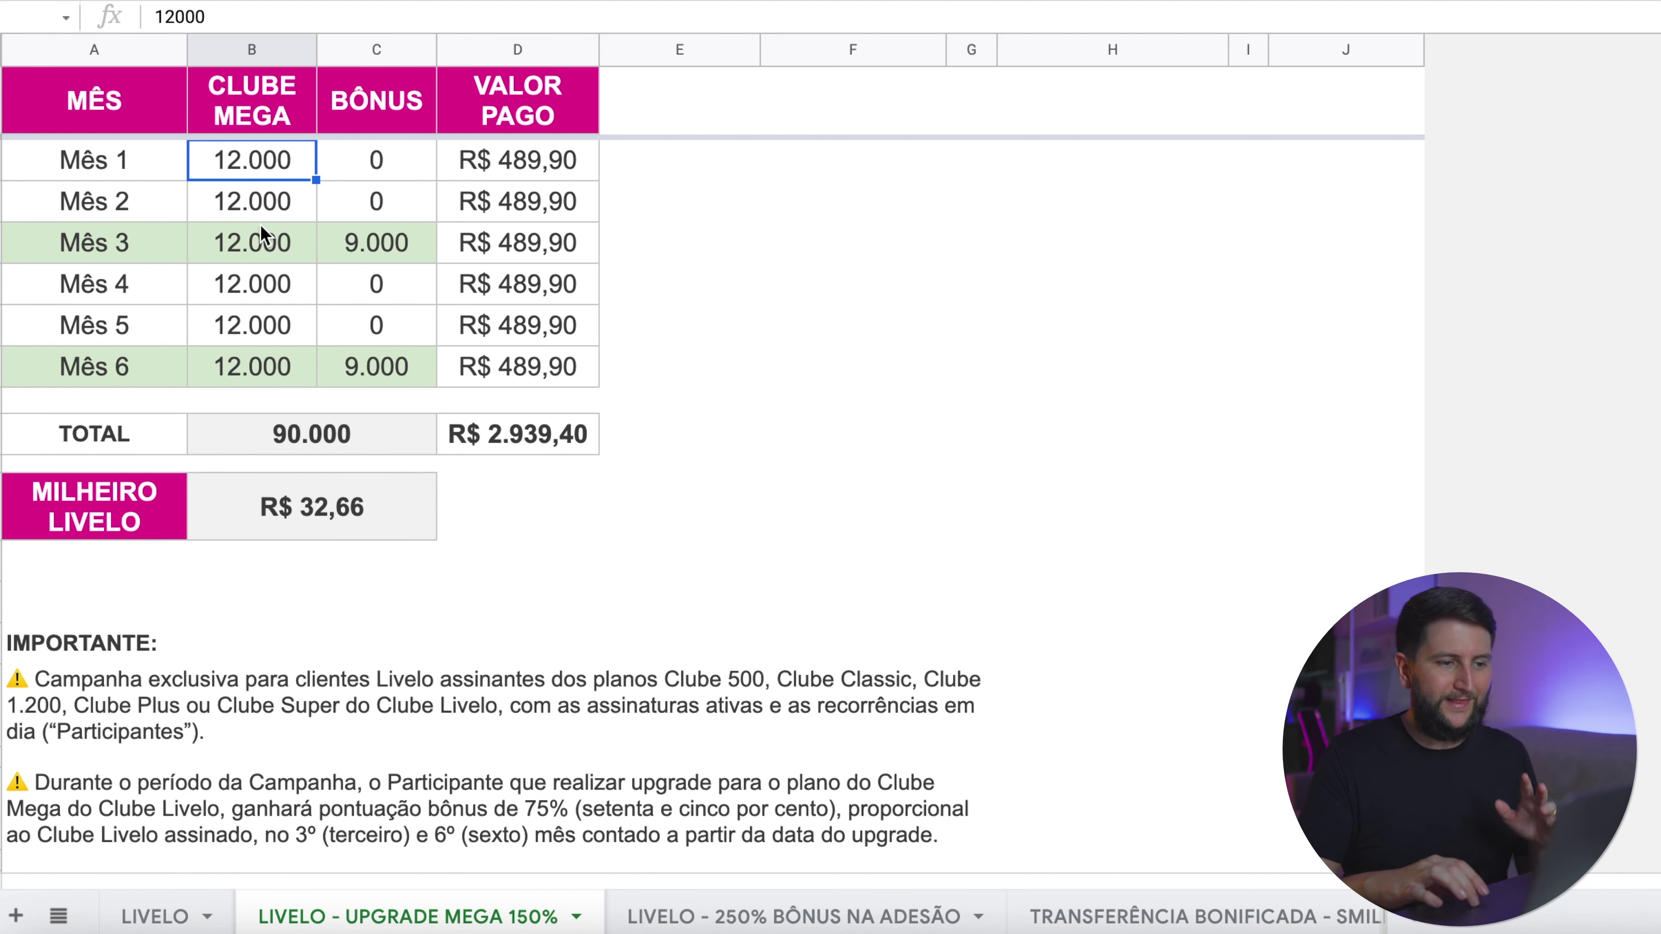
pyautogui.click(265, 370)
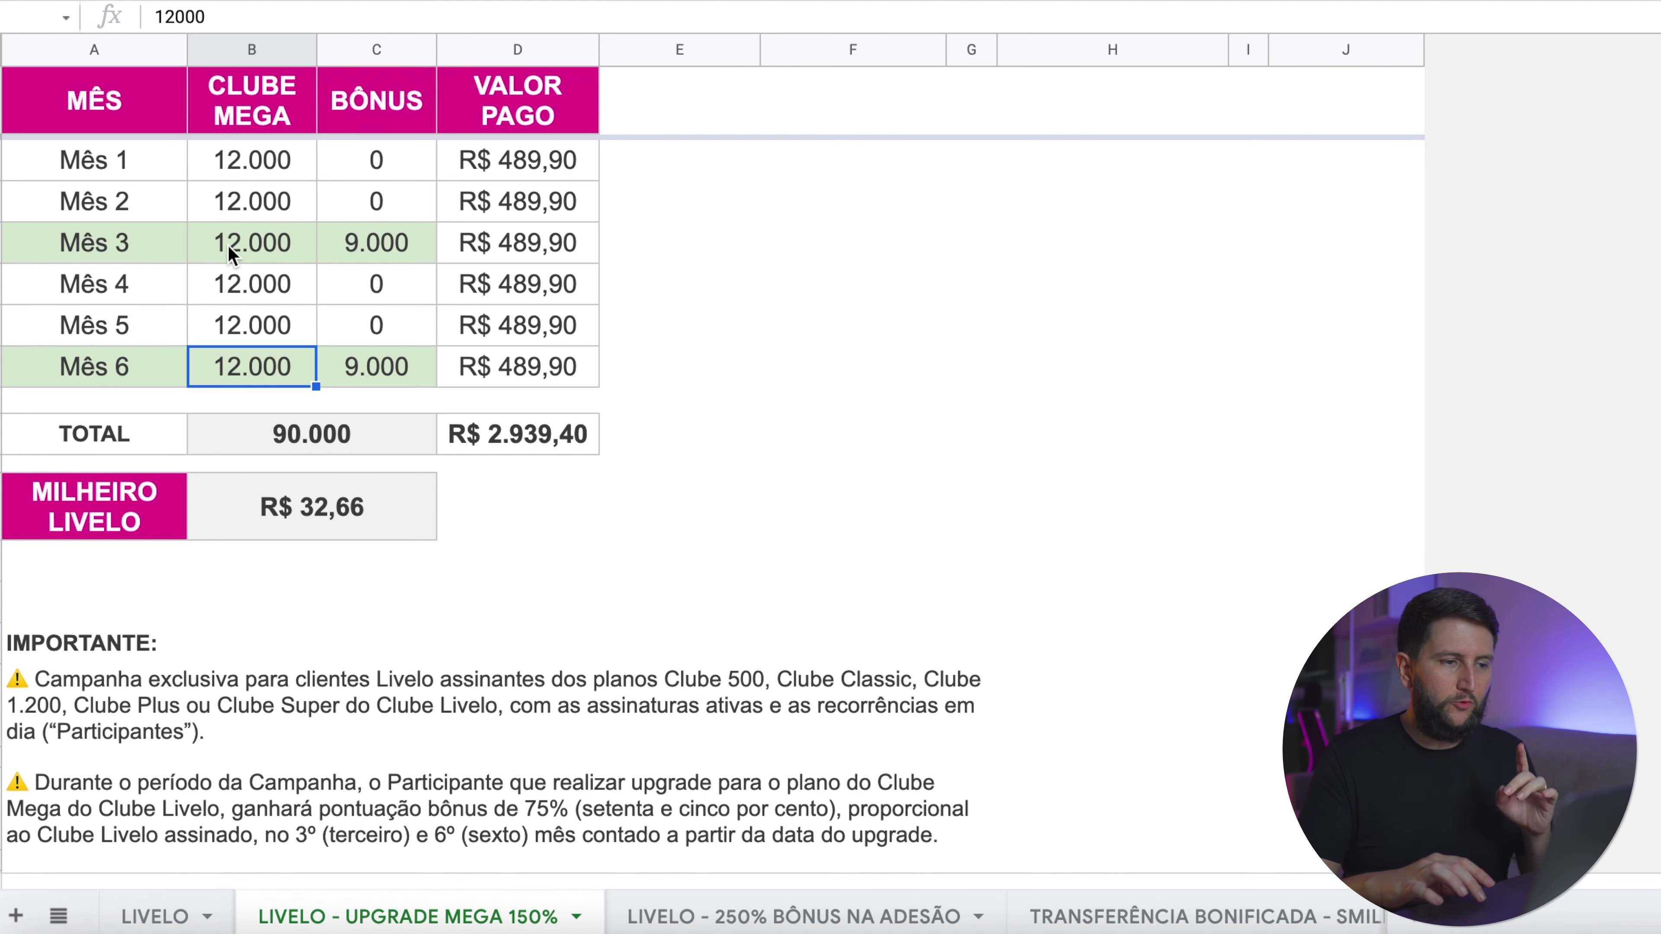
pyautogui.click(405, 251)
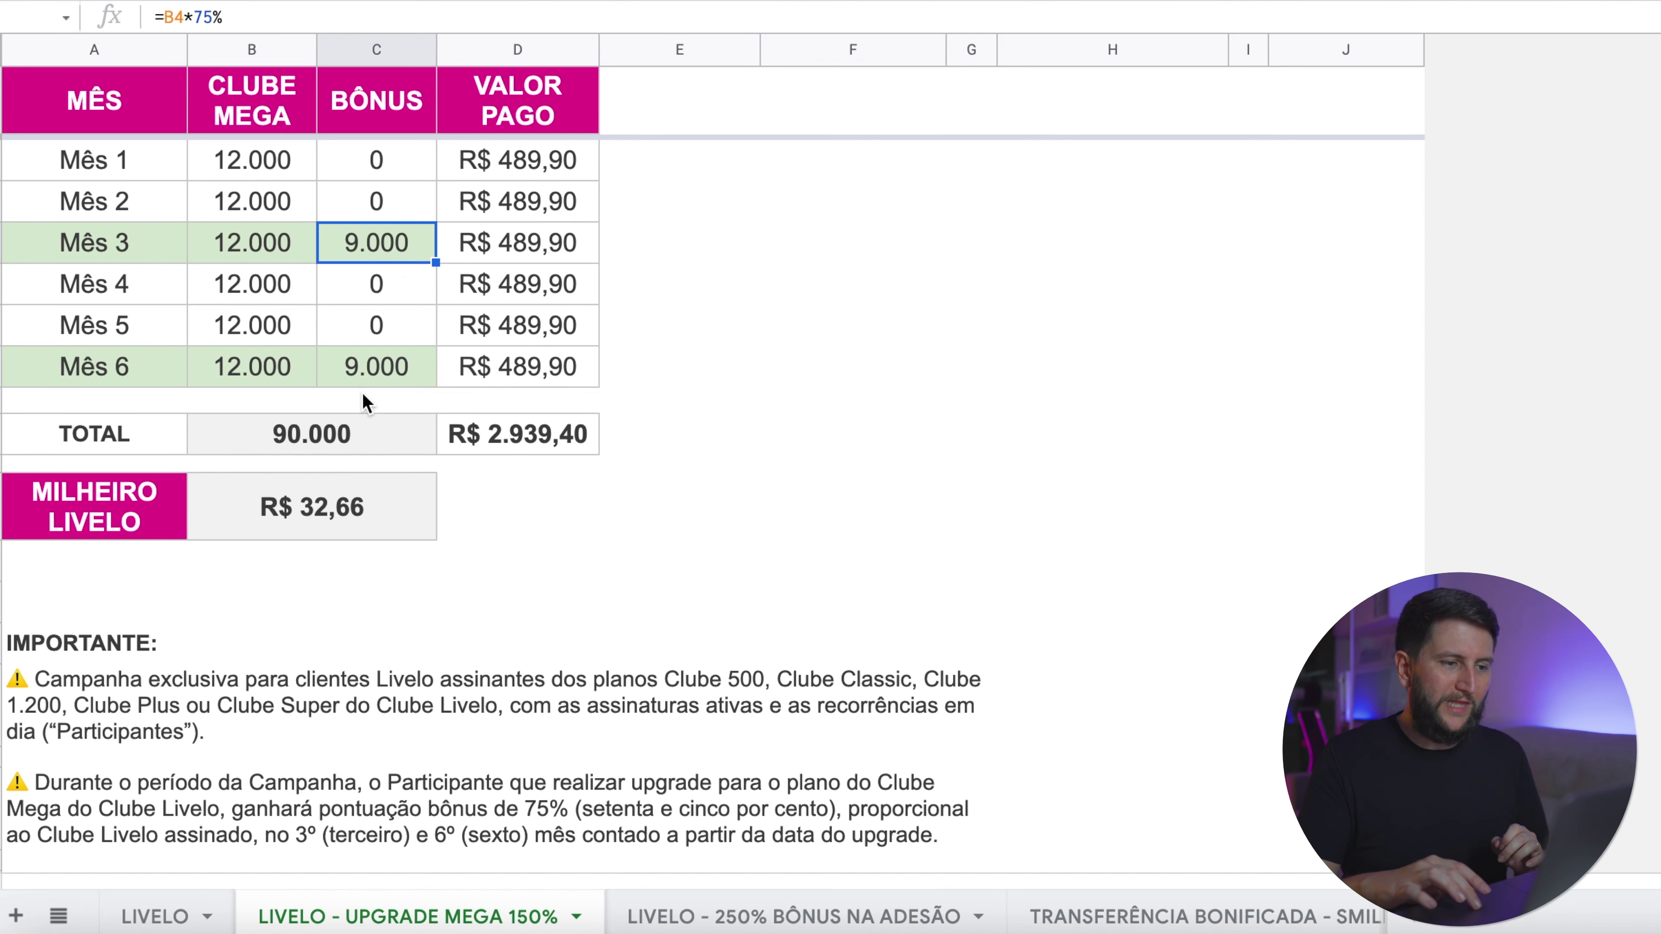
pyautogui.click(370, 442)
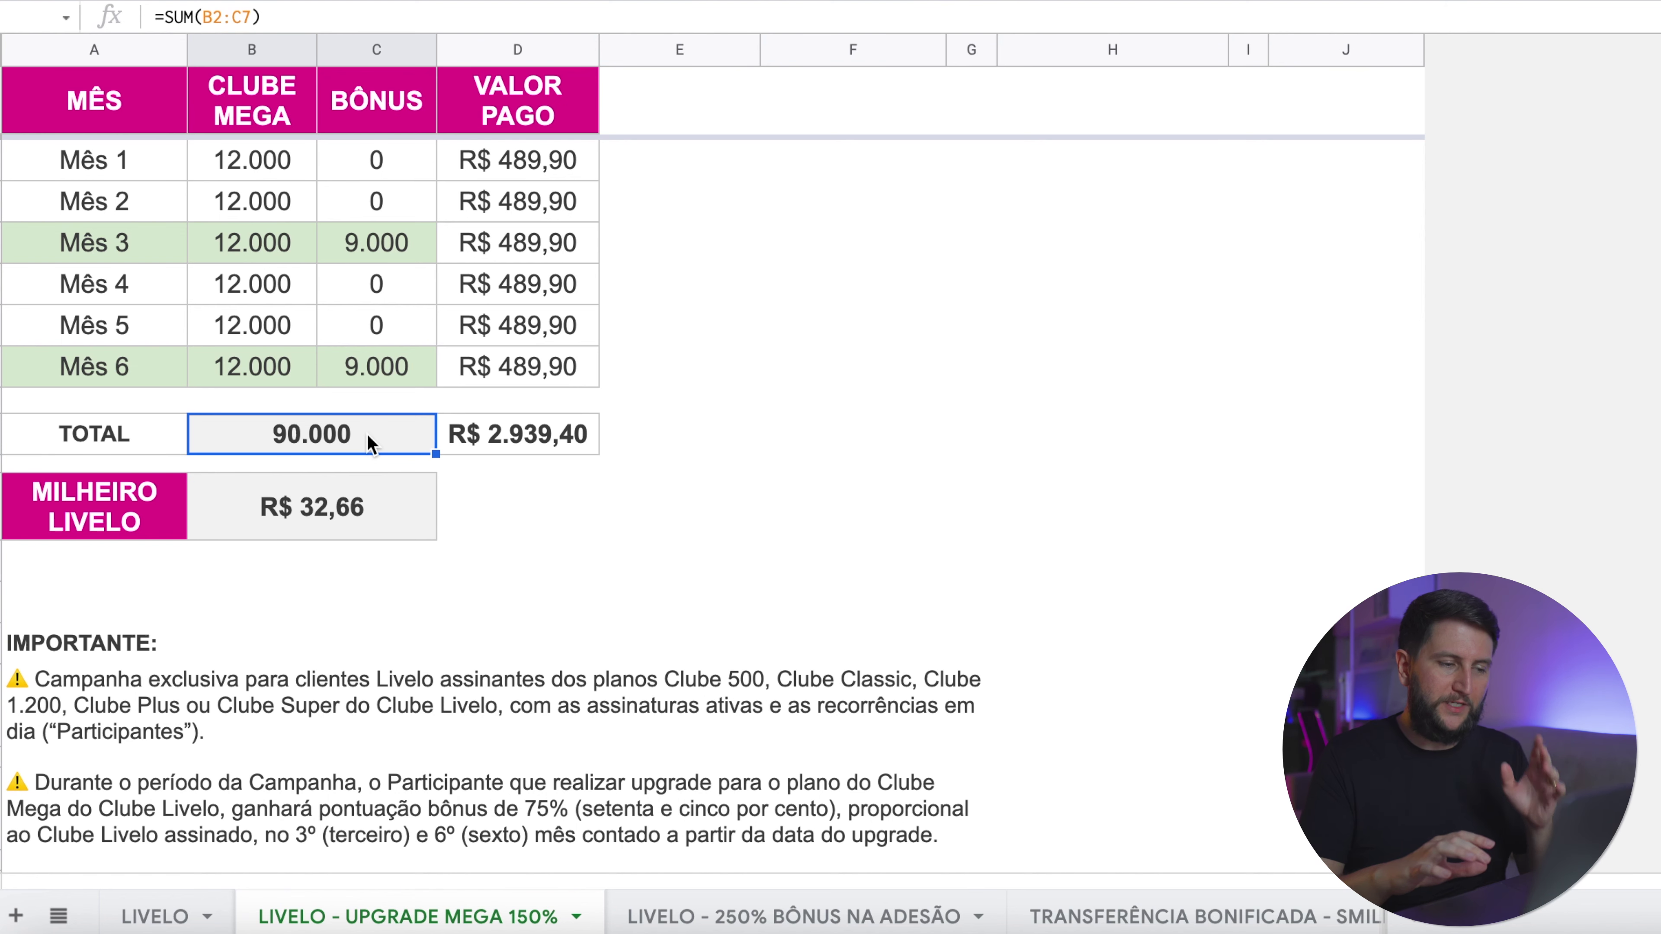
pyautogui.click(573, 449)
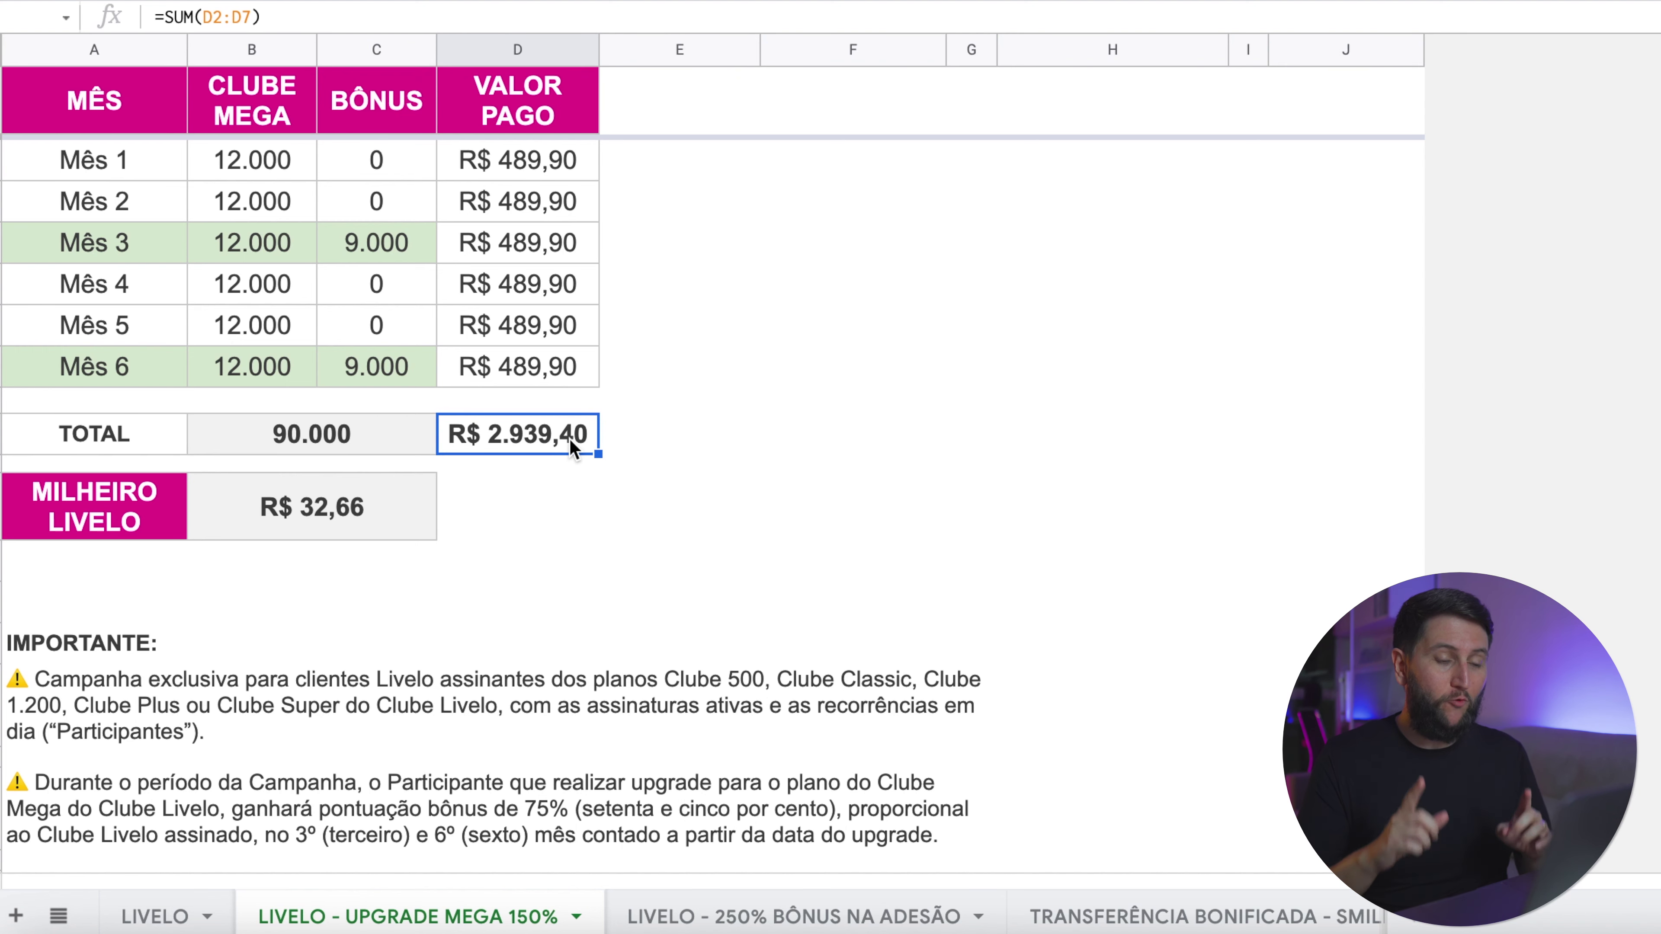
pyautogui.click(345, 536)
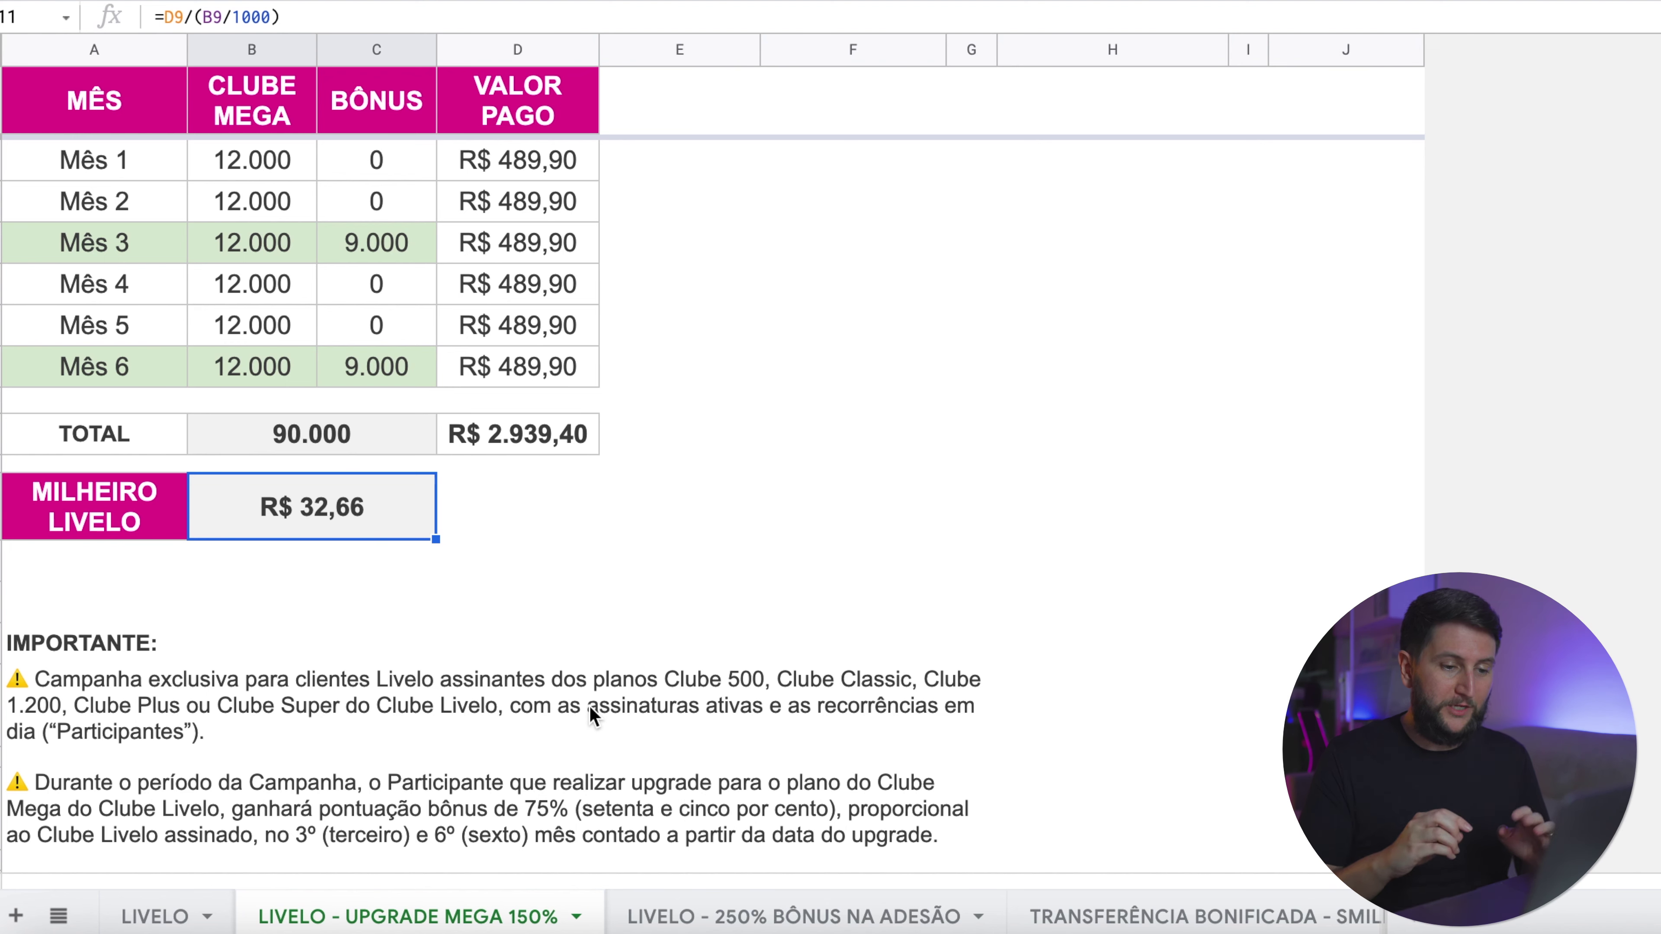
# Open the LIVELO - 250% BÔNUS NA ADESÃO sheet and examine the clubs' monthly points and the bonus months.
pyautogui.click(732, 914)
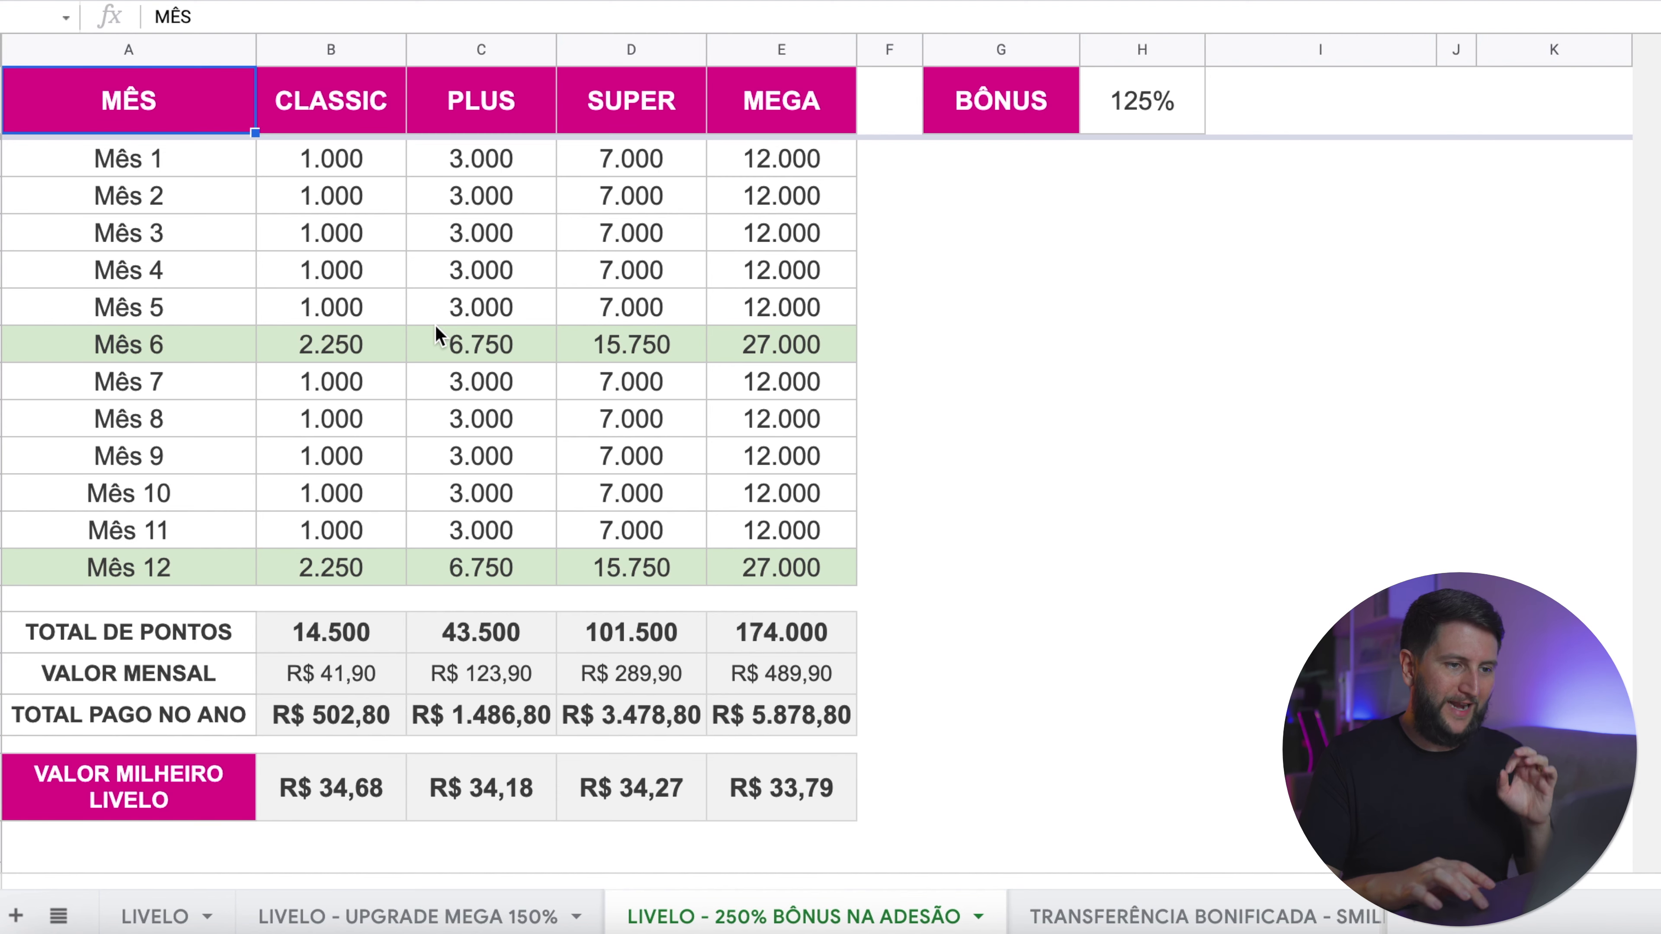
pyautogui.click(638, 121)
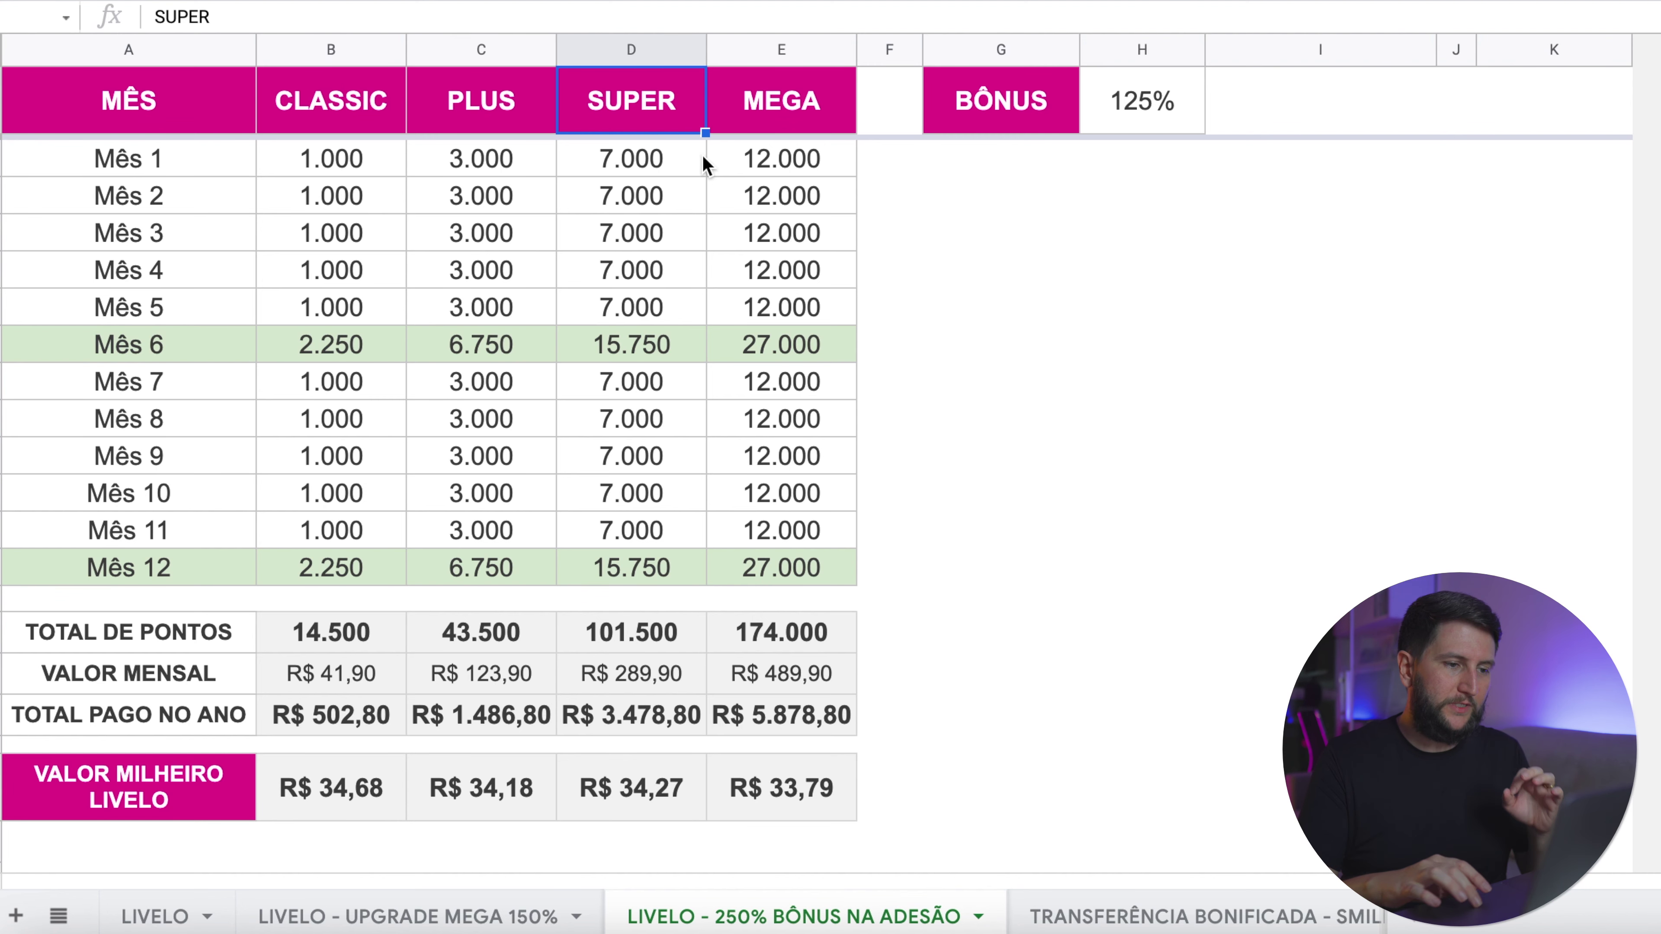
pyautogui.click(373, 321)
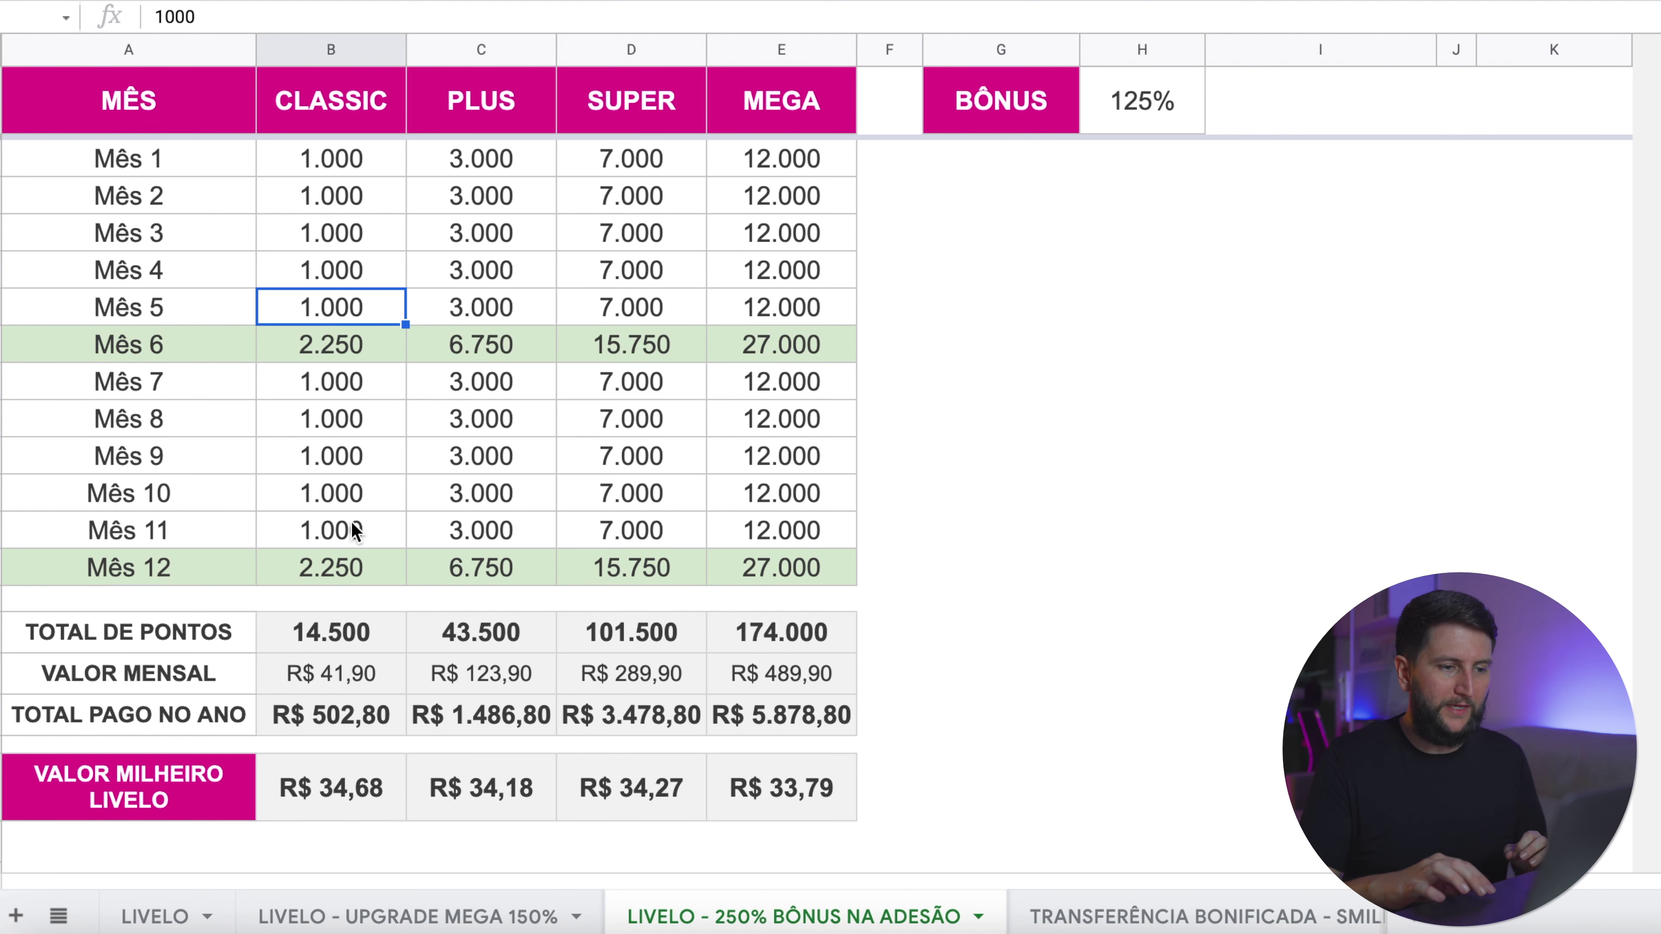
pyautogui.click(356, 562)
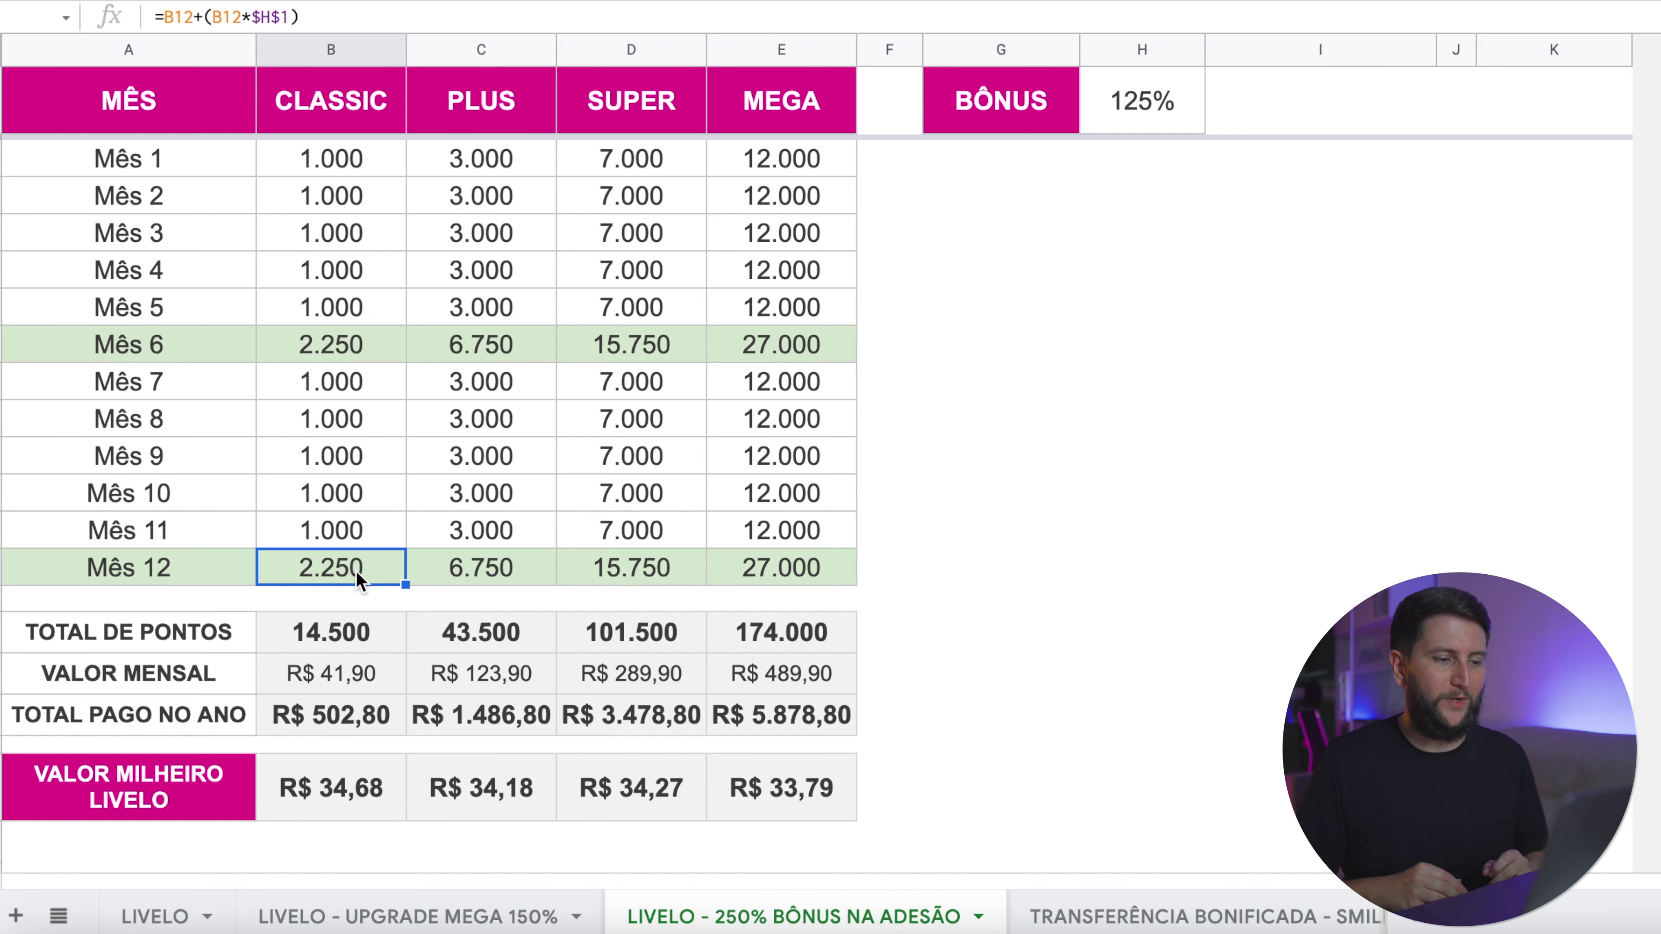
# Read the sign-up campaign's notes on who is eligible and how the 250CLUBELIVELO coupon bonus is credited.
pyautogui.scroll(-6, 357, 573)
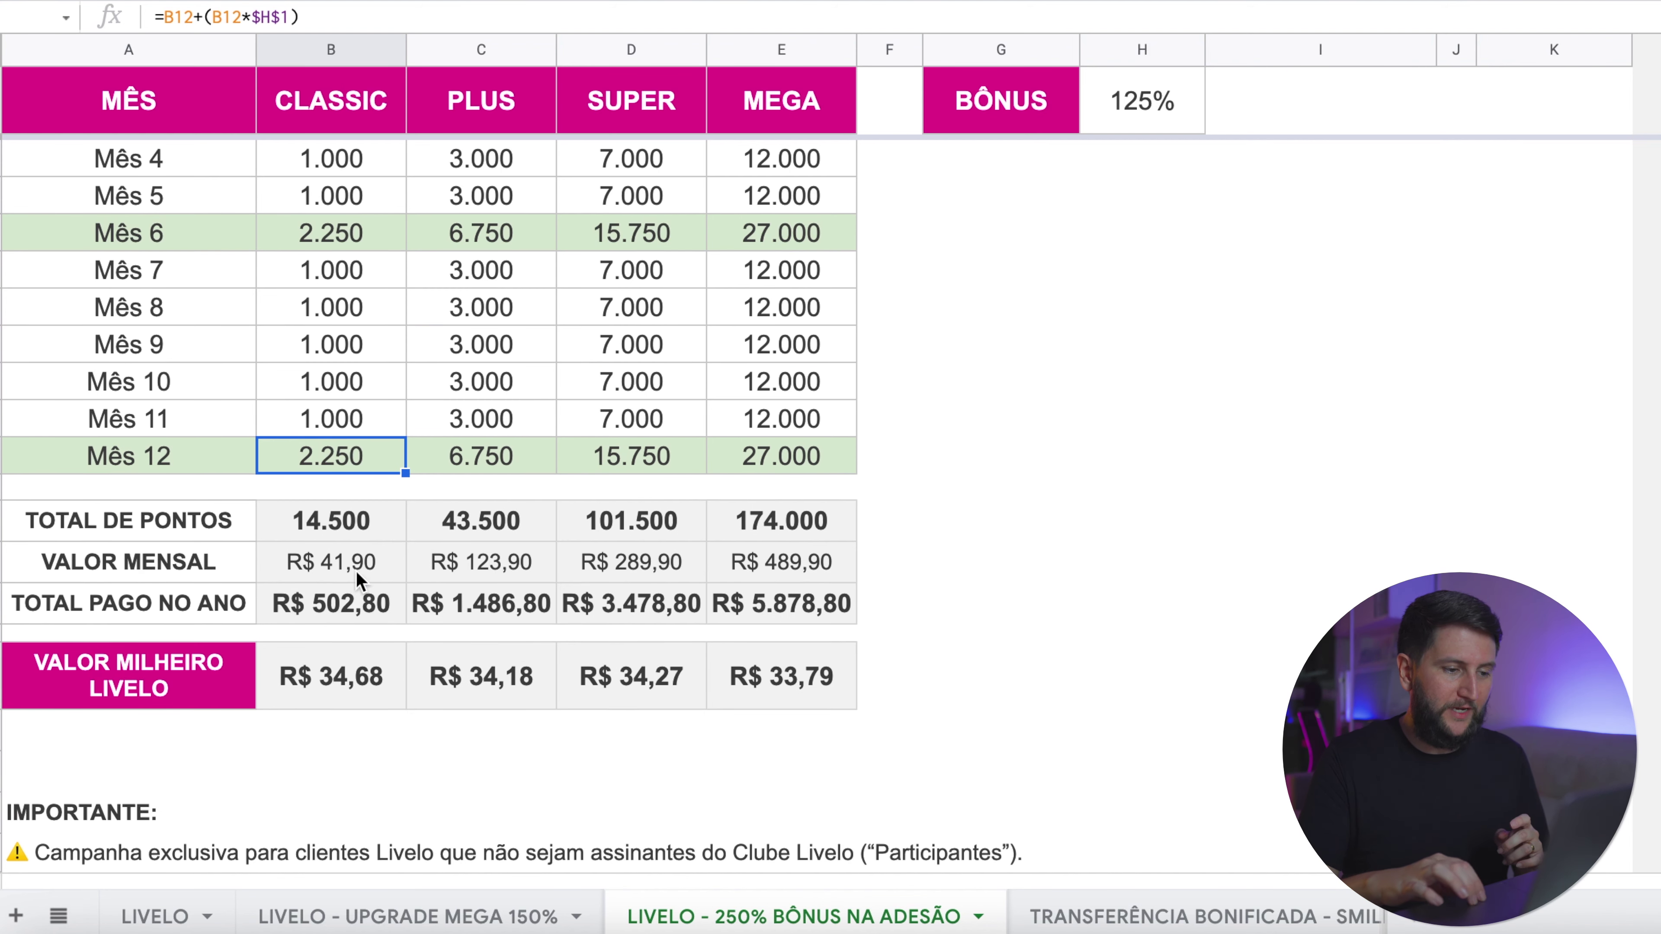
pyautogui.scroll(-3, 356, 572)
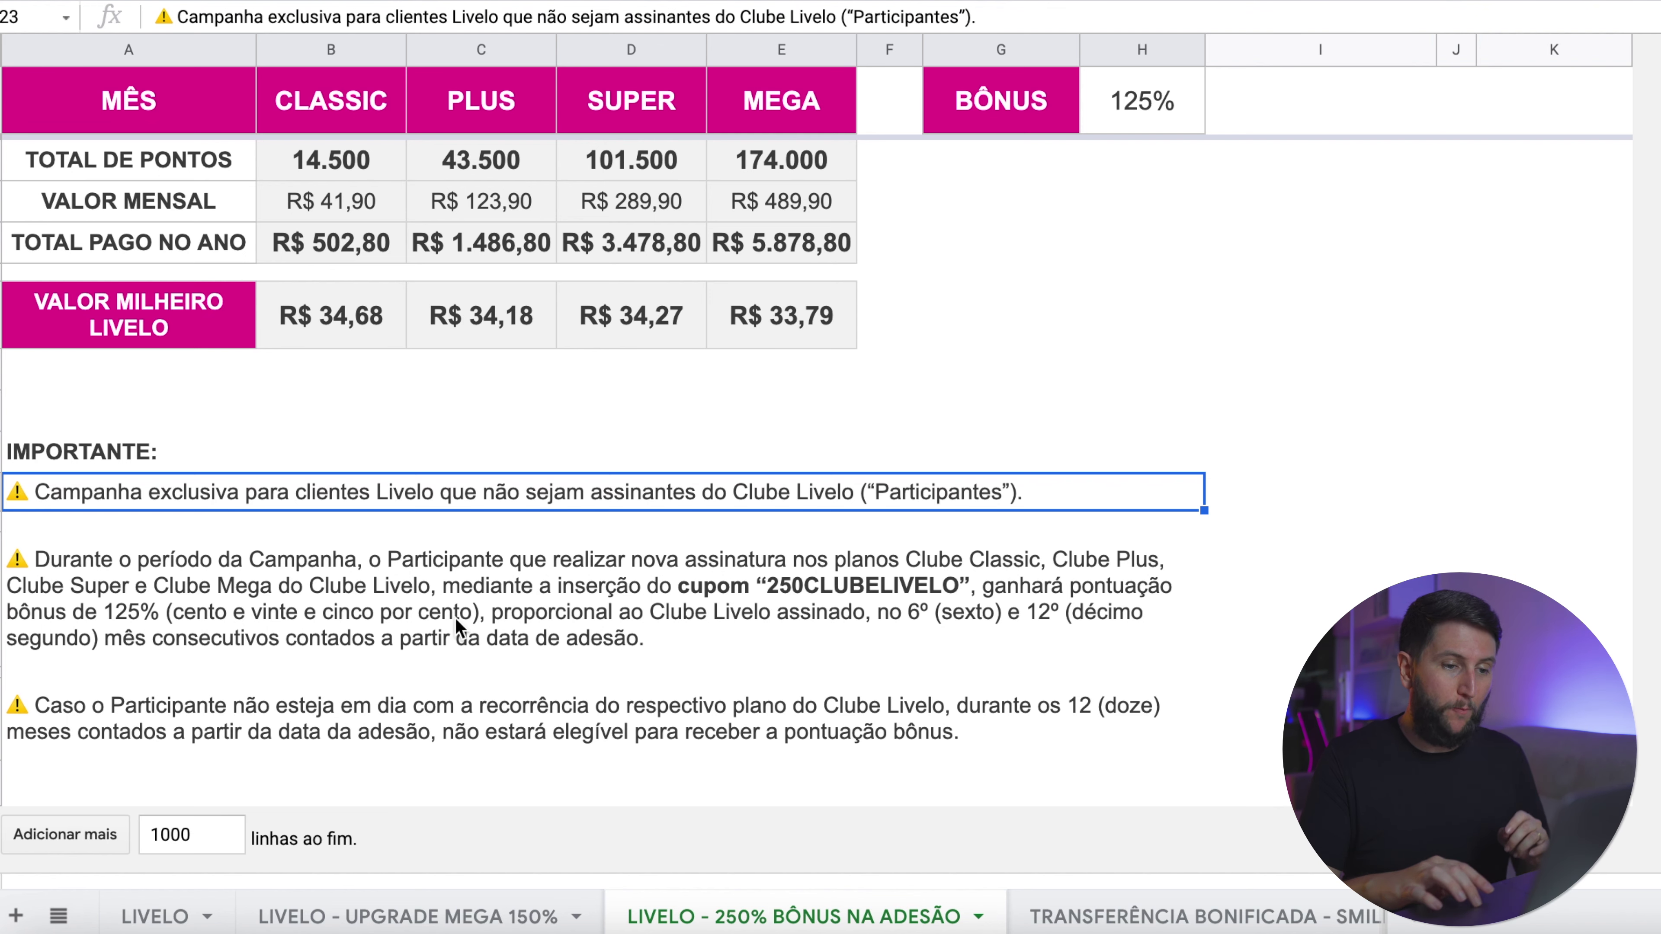
pyautogui.click(701, 615)
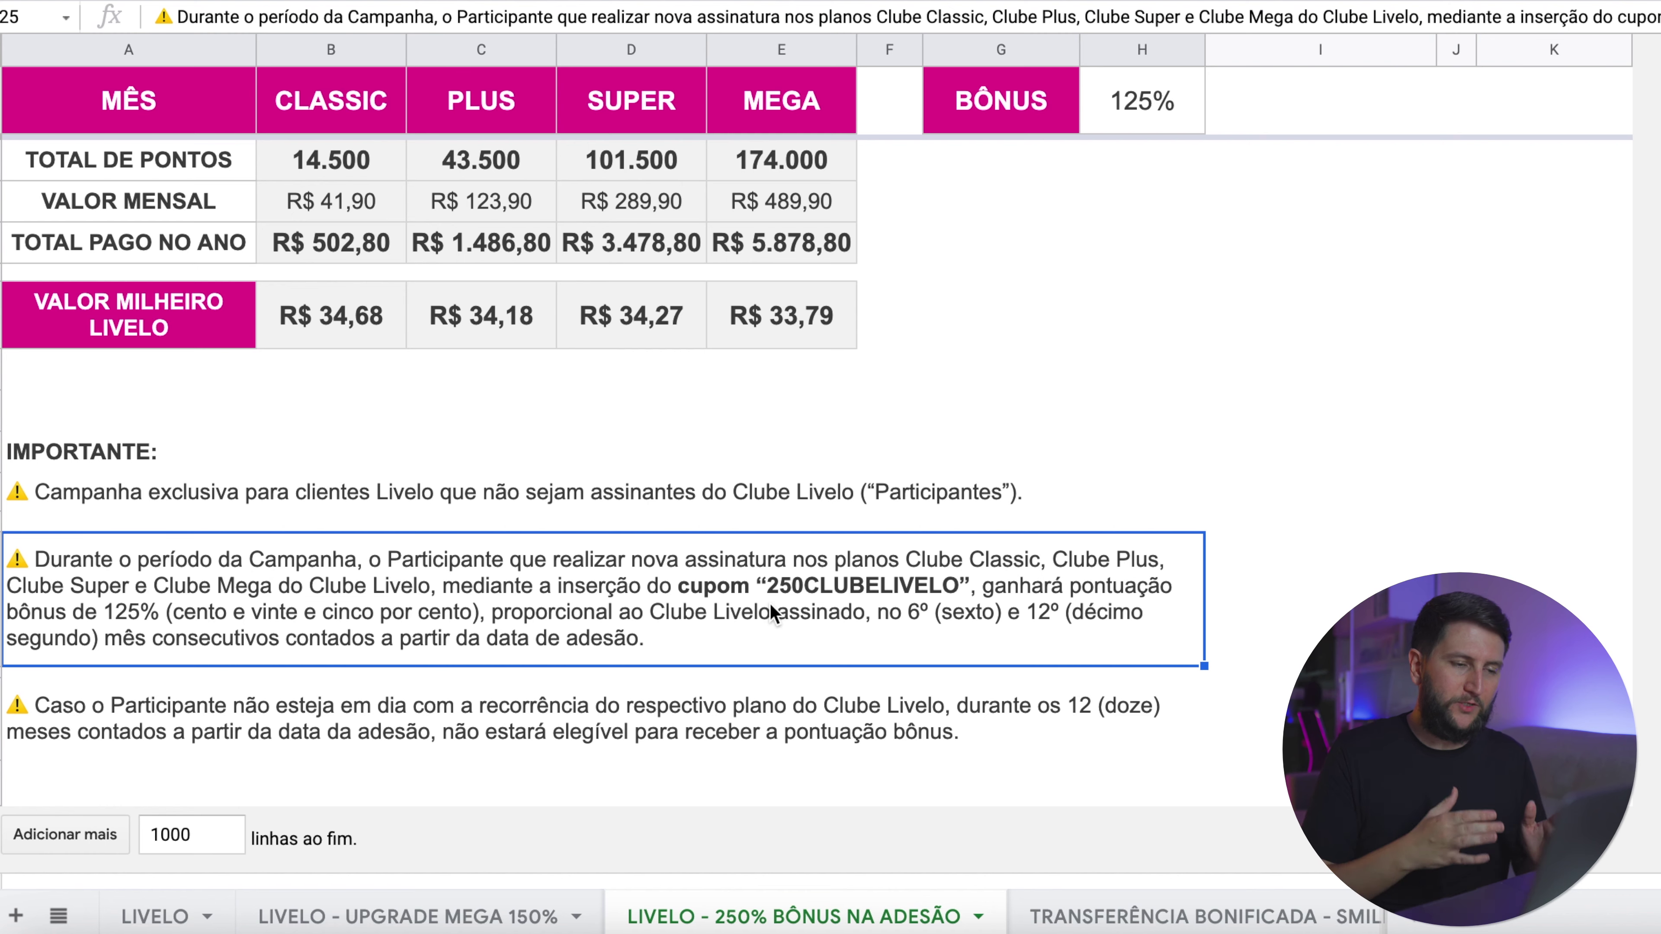
# Check the Classic club's total points, total paid in the year and cost per thousand in the sign-up bonus table.
pyautogui.scroll(7, 769, 611)
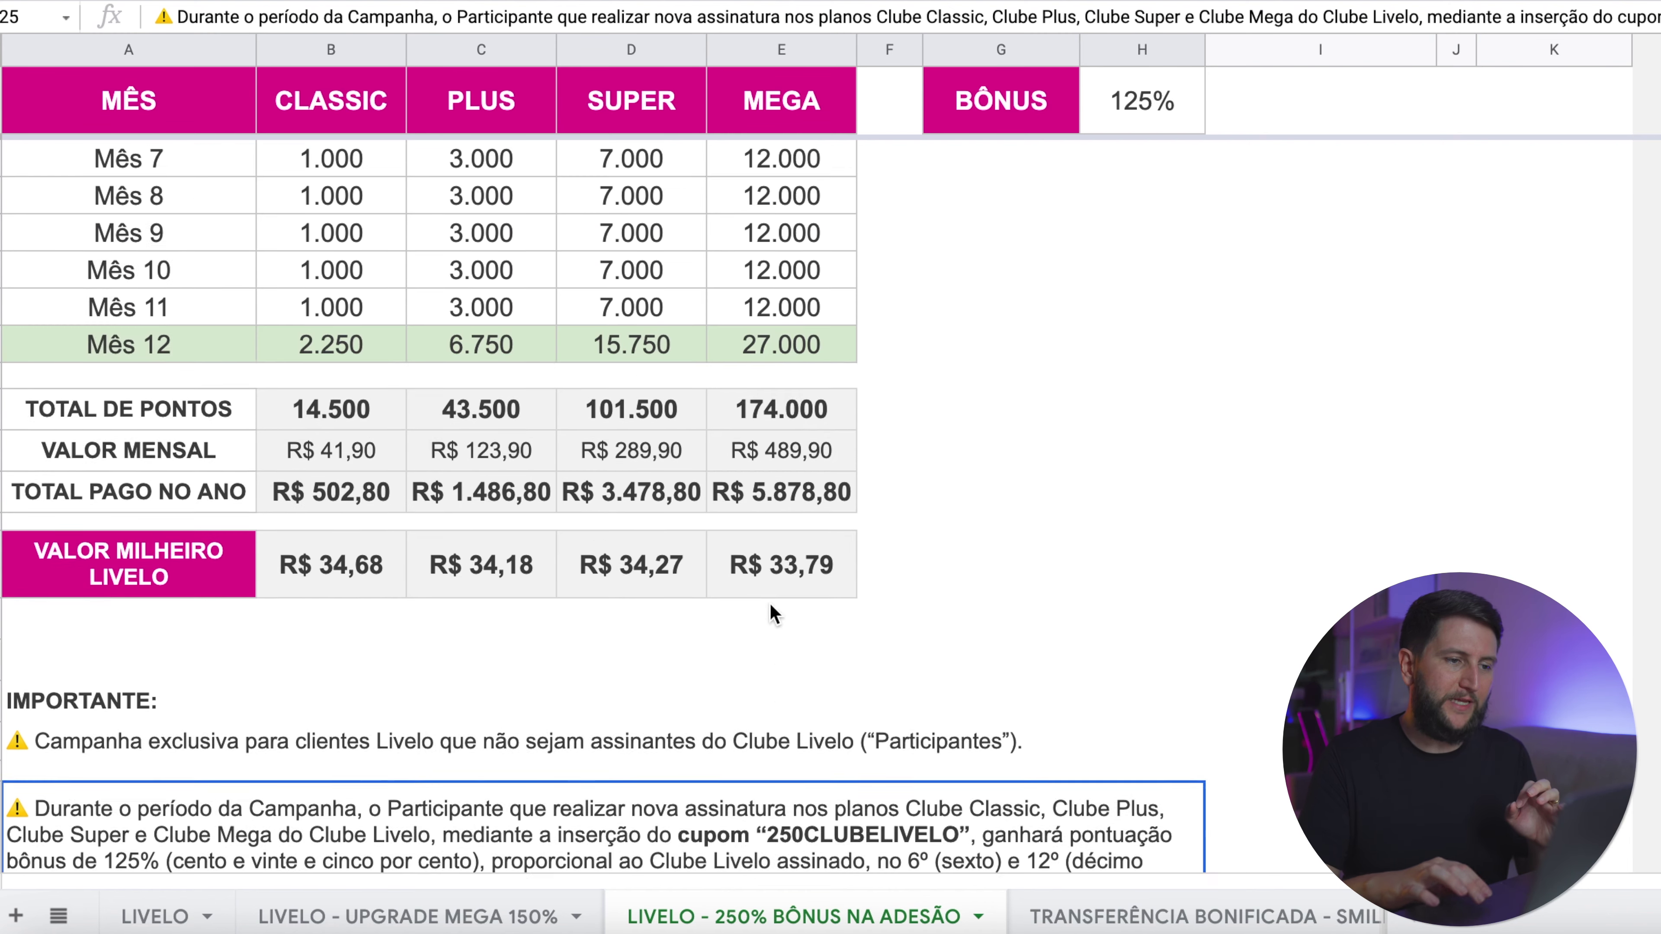
pyautogui.click(340, 121)
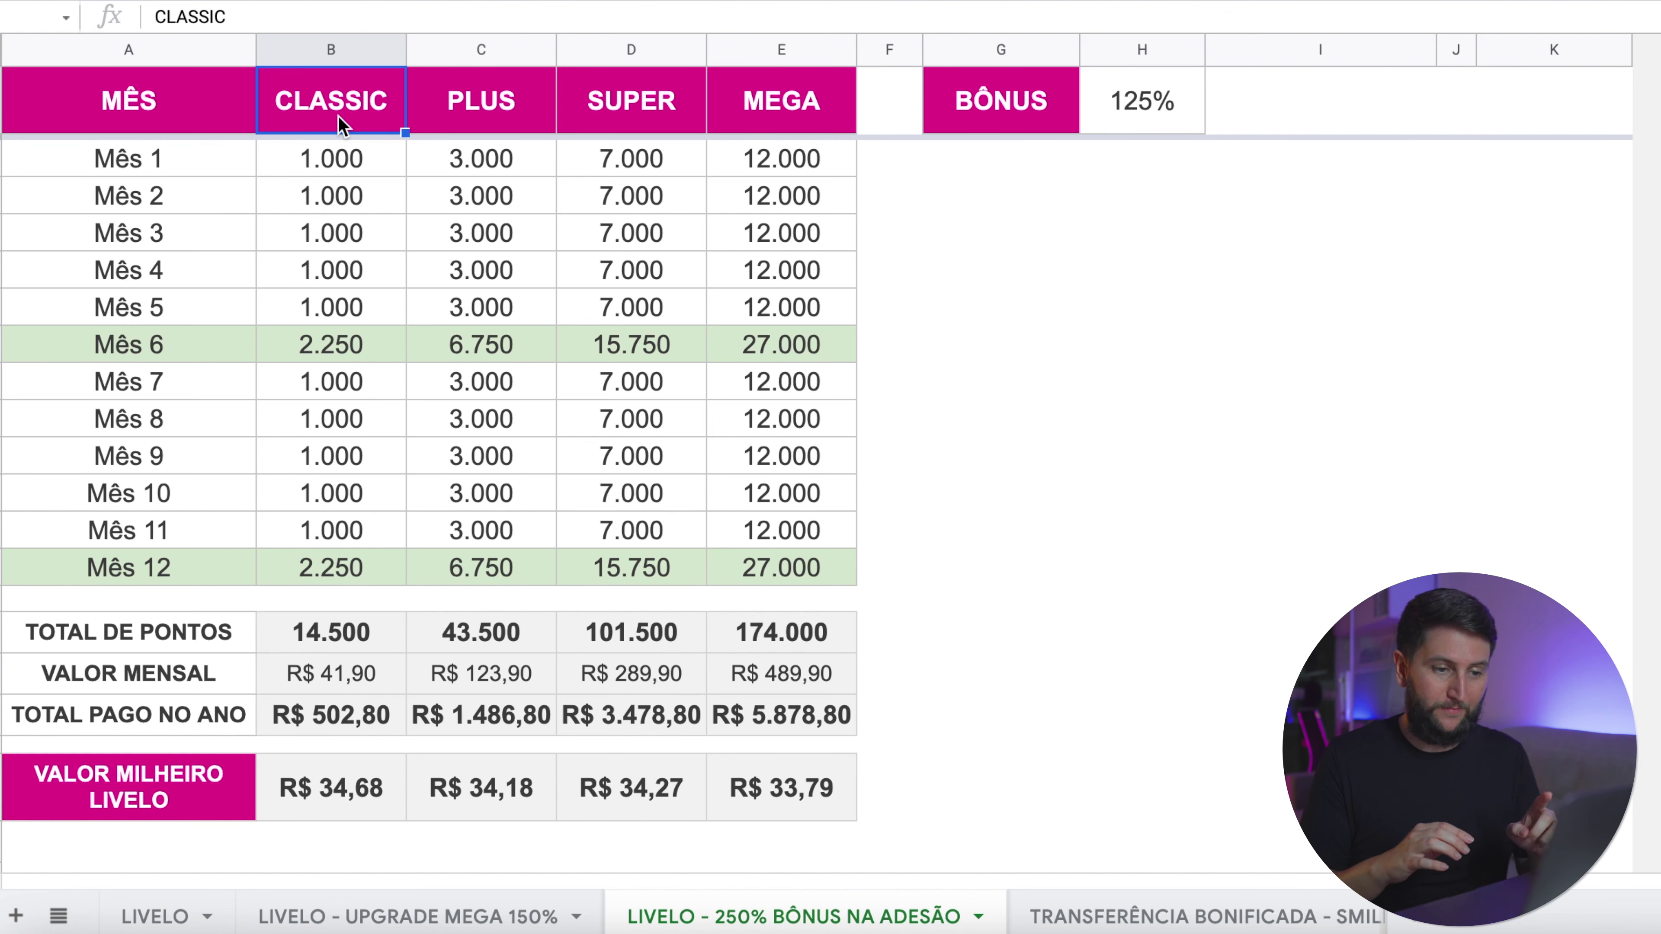
pyautogui.click(348, 634)
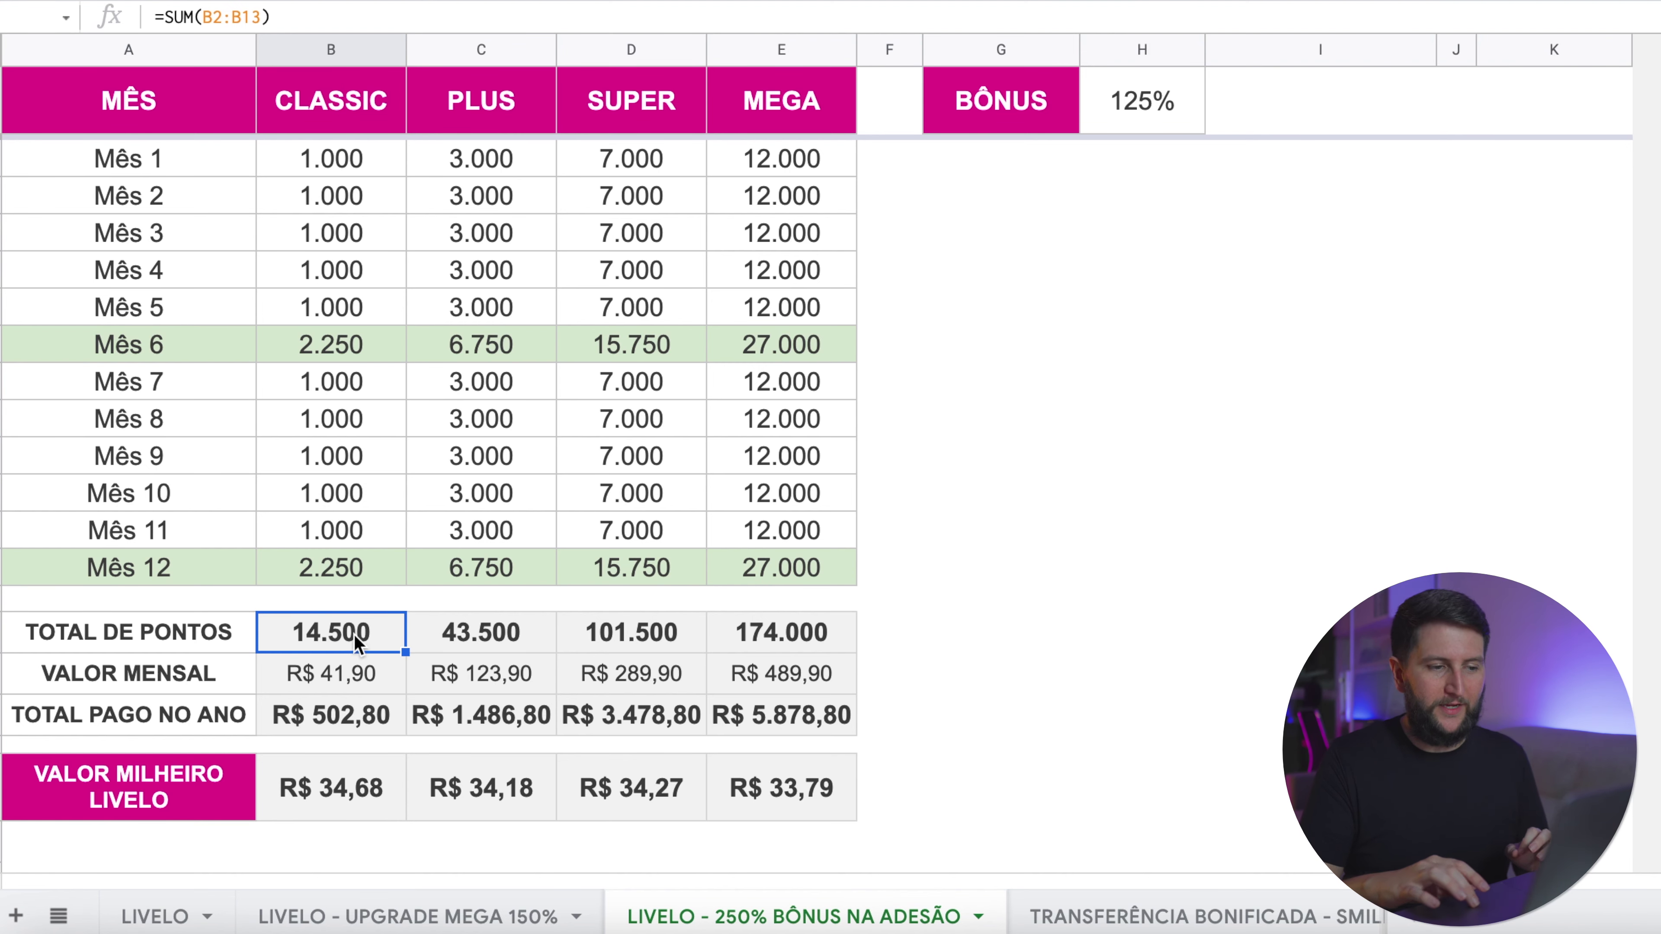
pyautogui.click(345, 721)
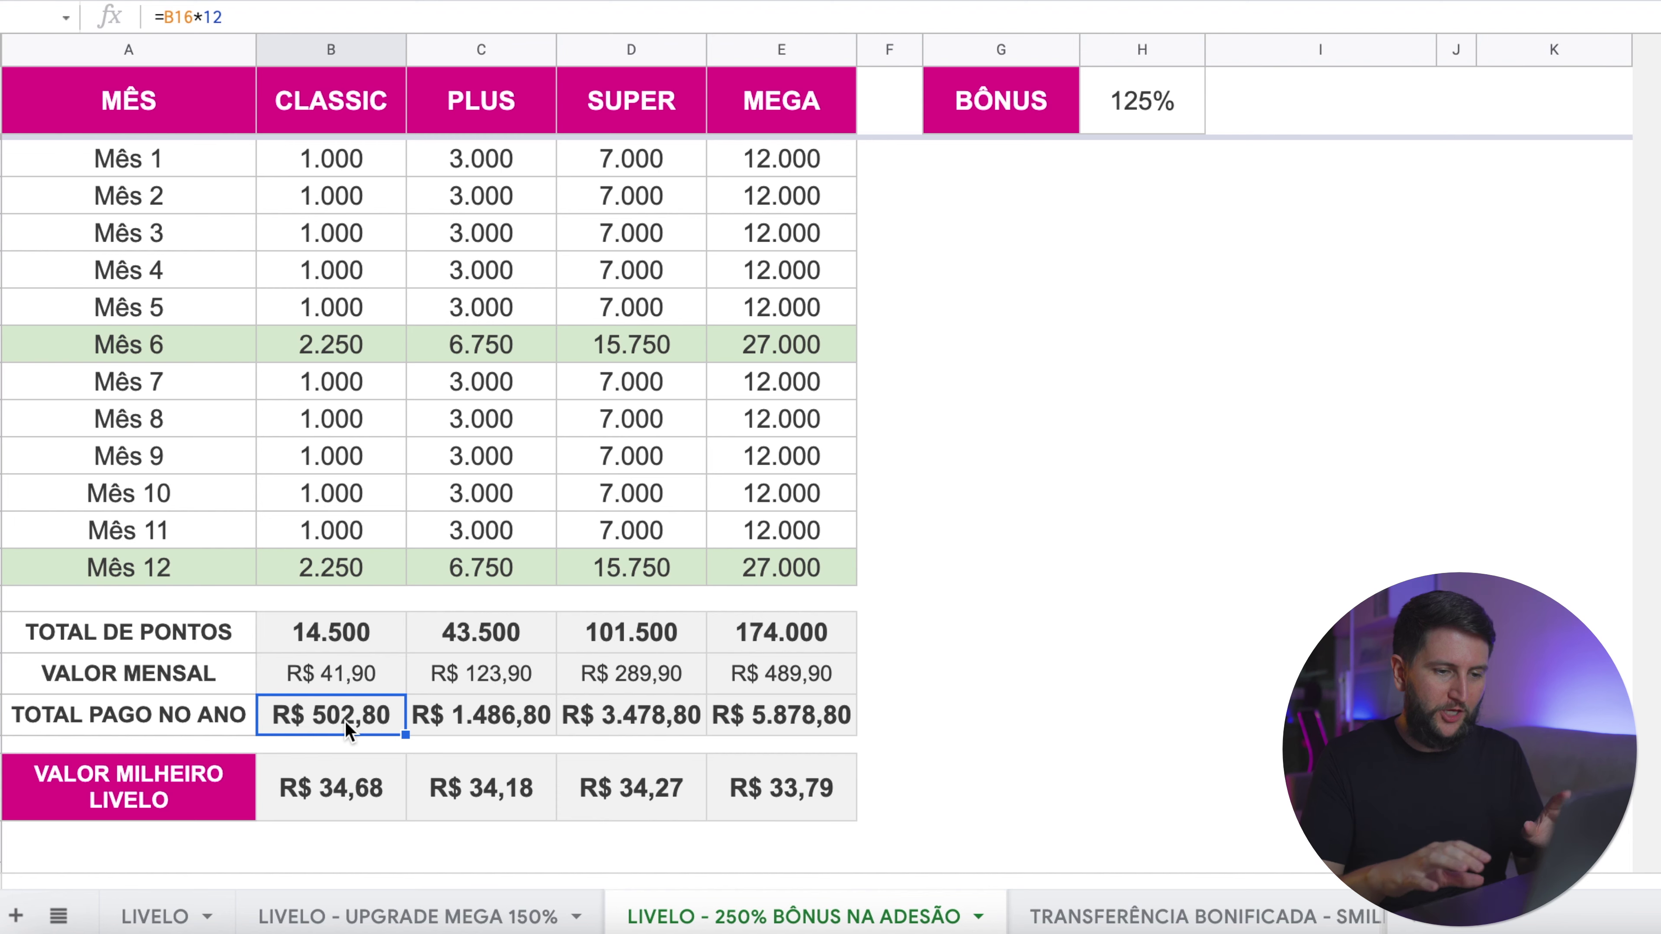
pyautogui.click(347, 791)
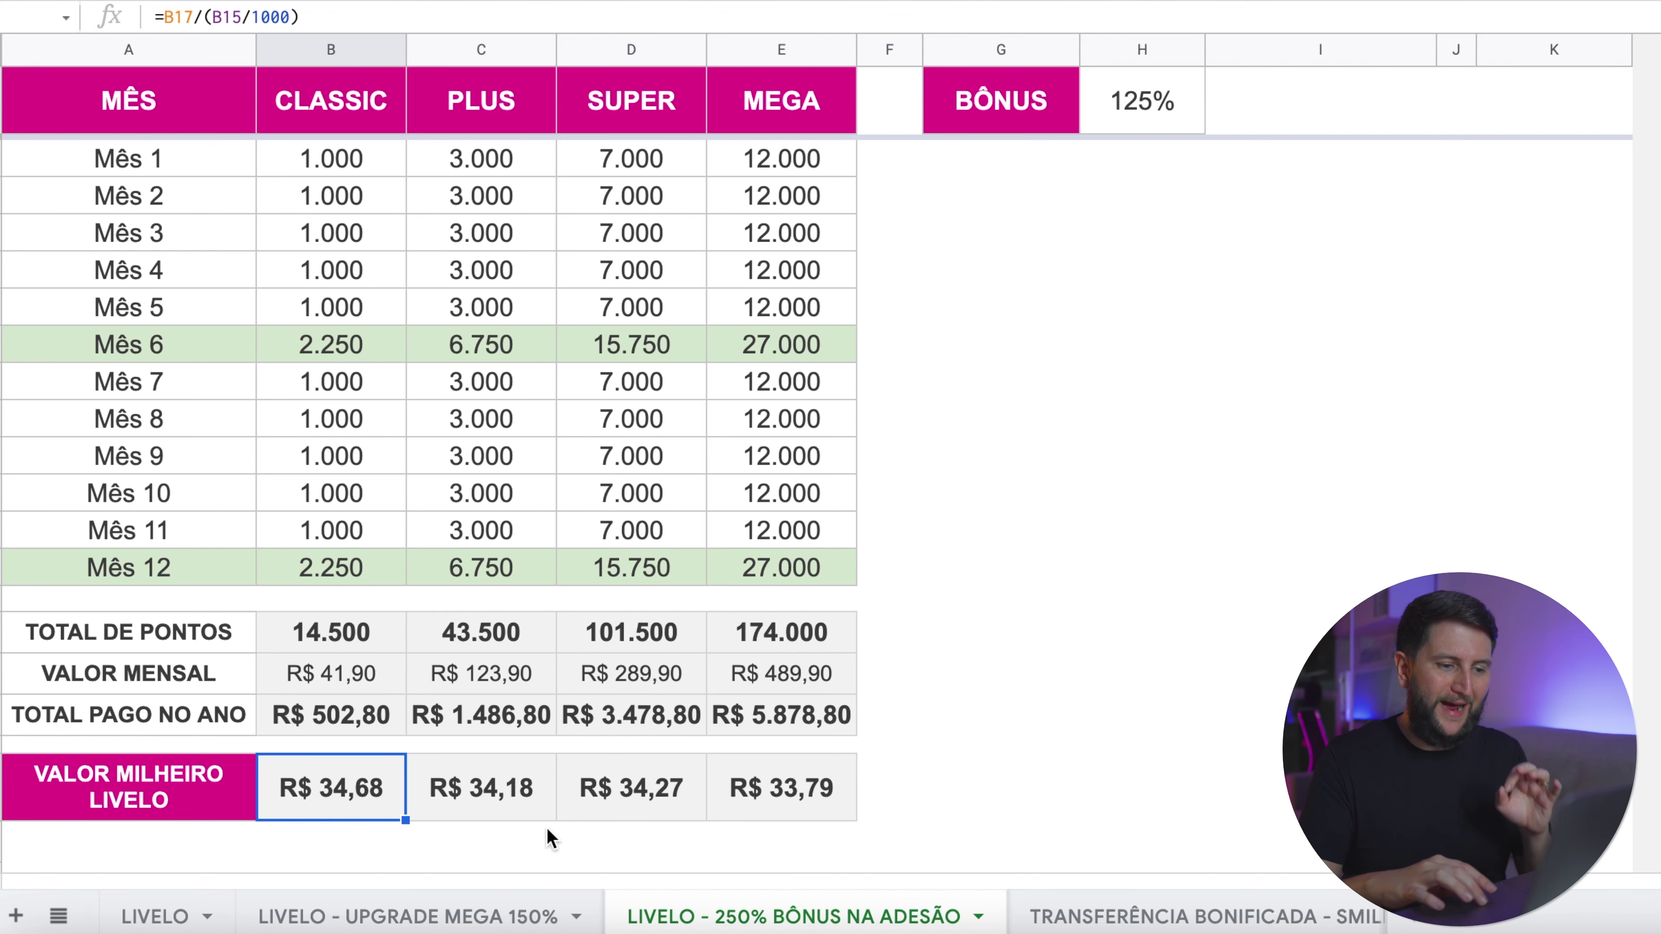
# Compare the cost per thousand Livelo points of the Mega, Super and Plus clubs.
pyautogui.click(913, 813)
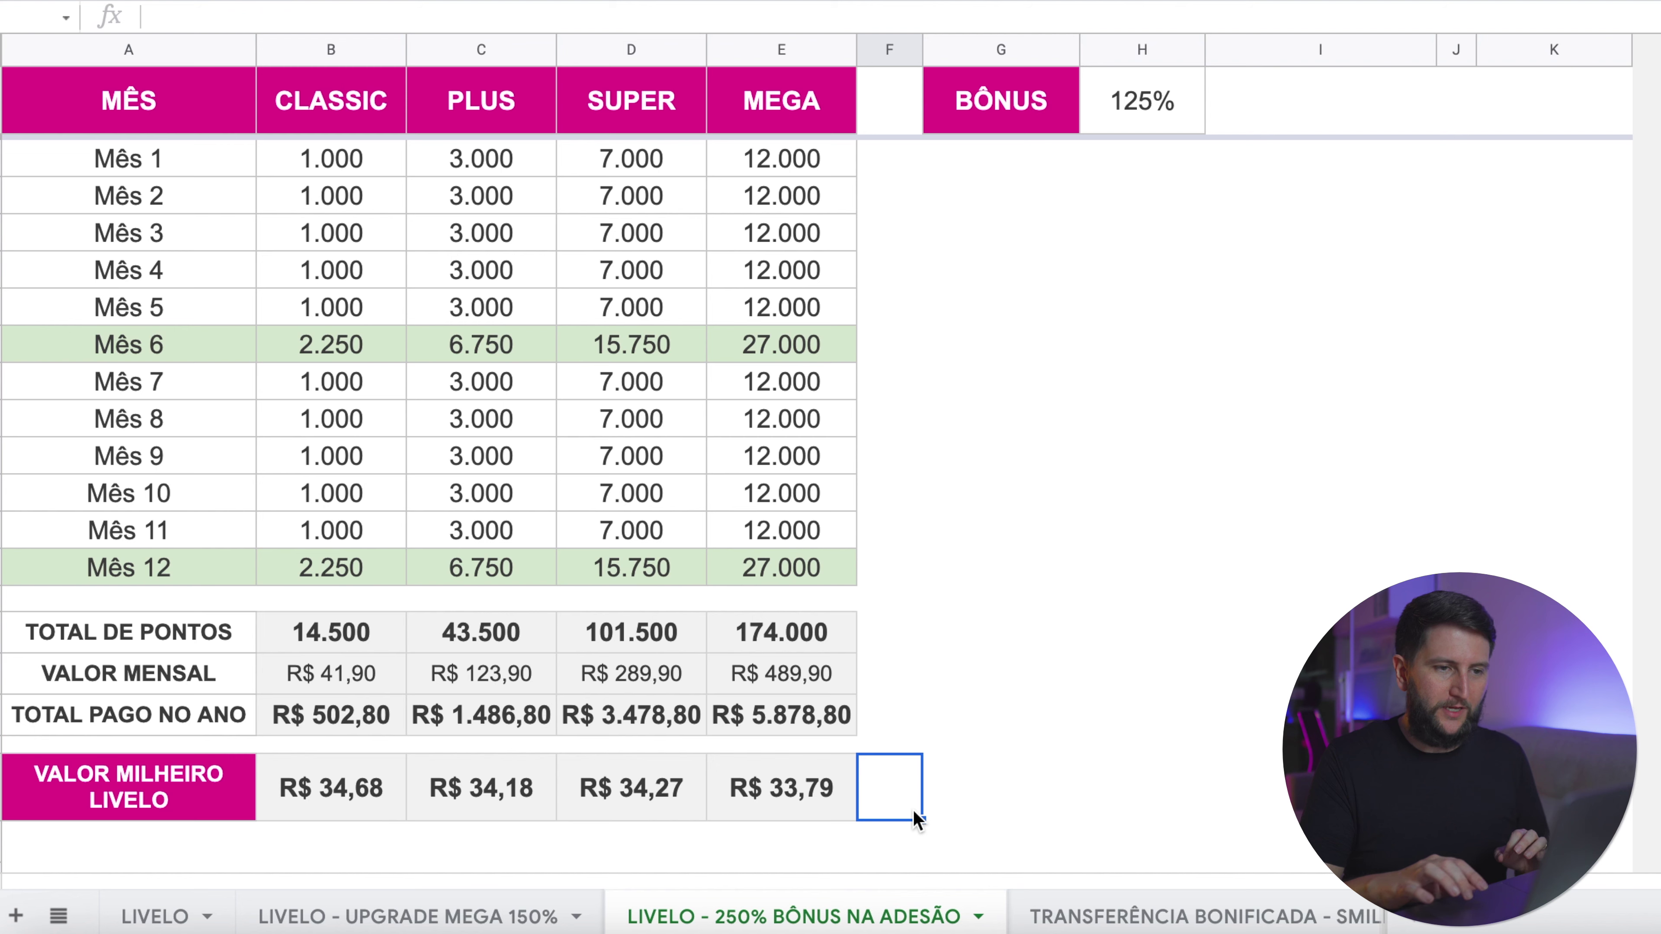
pyautogui.click(788, 793)
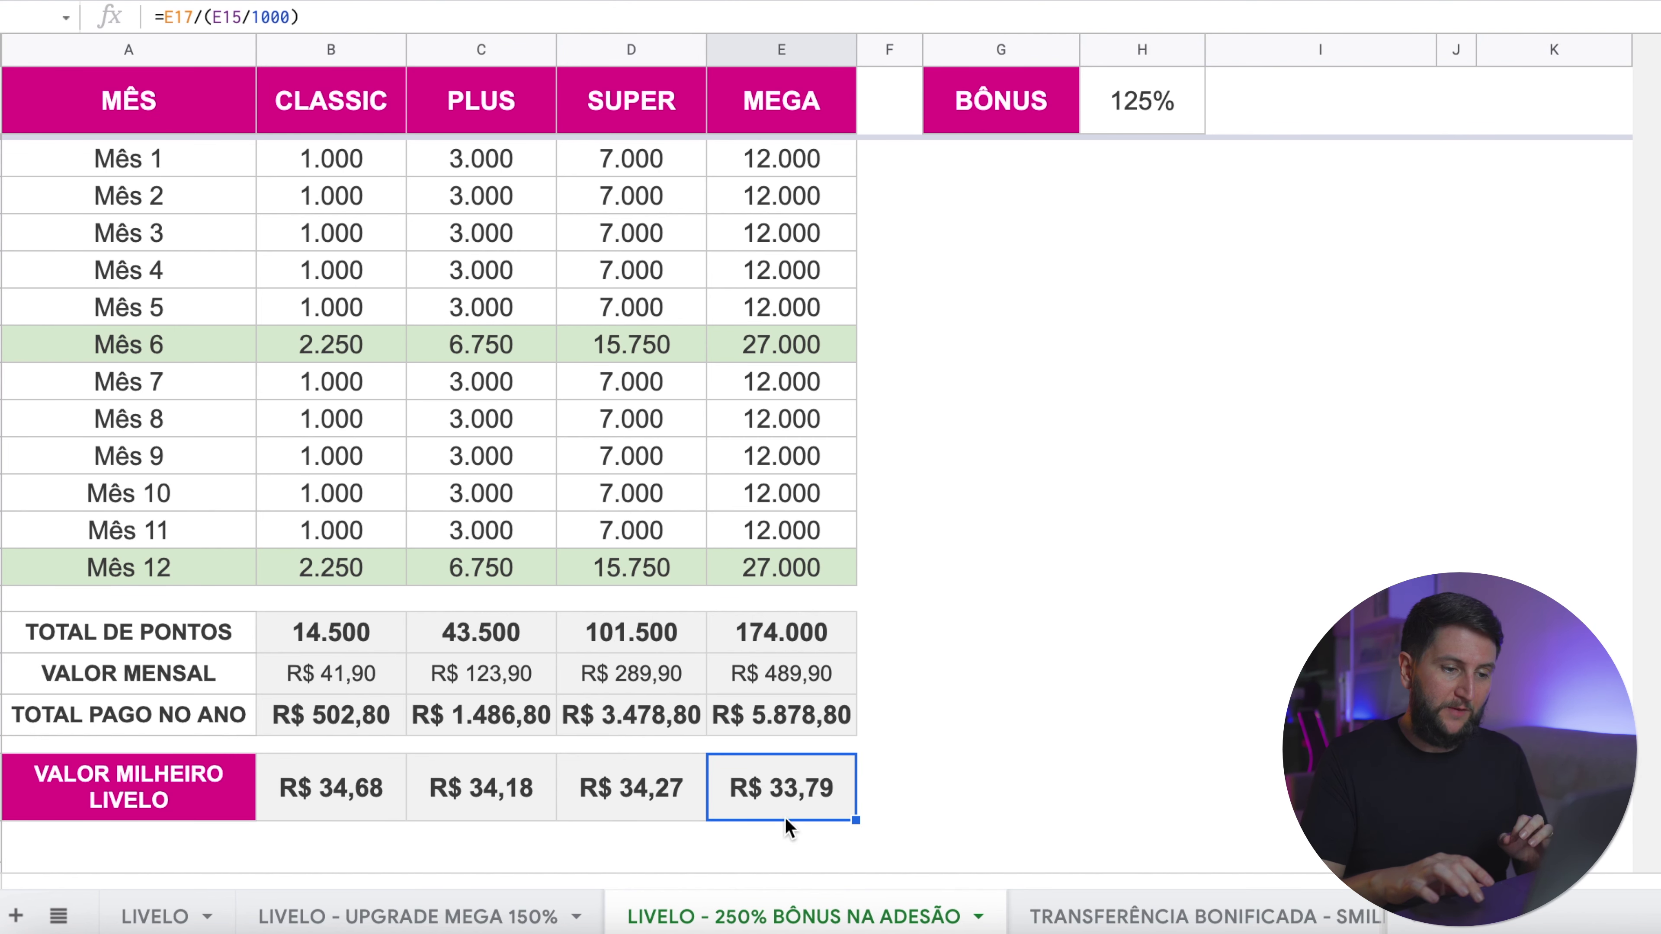
pyautogui.click(647, 812)
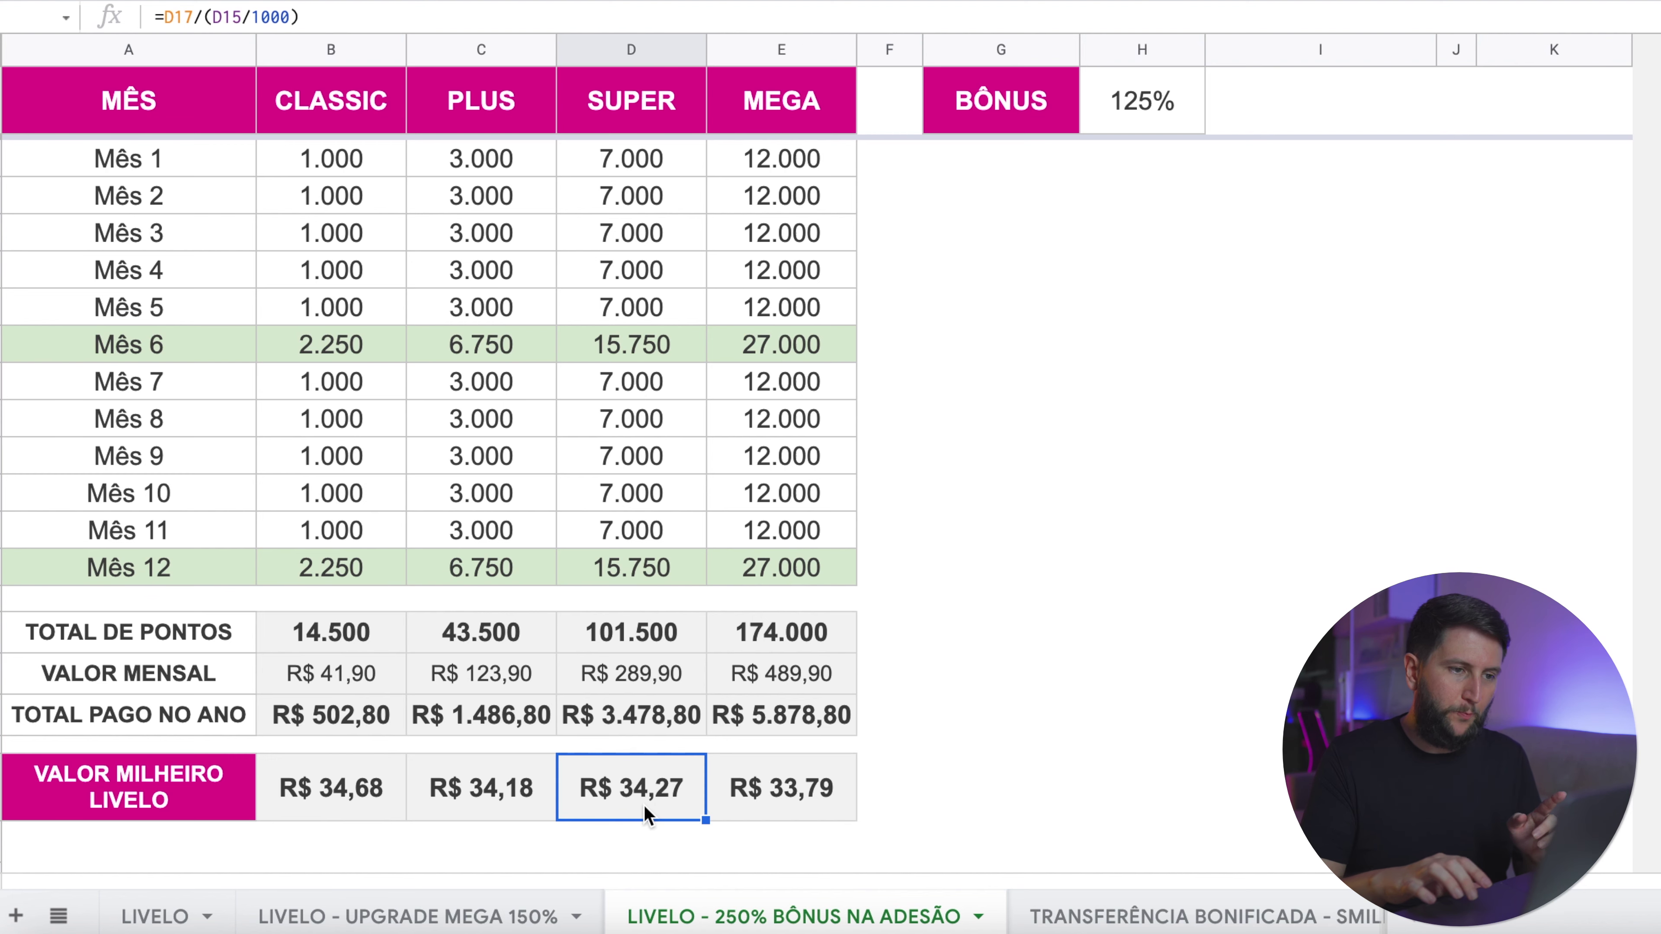
pyautogui.click(428, 811)
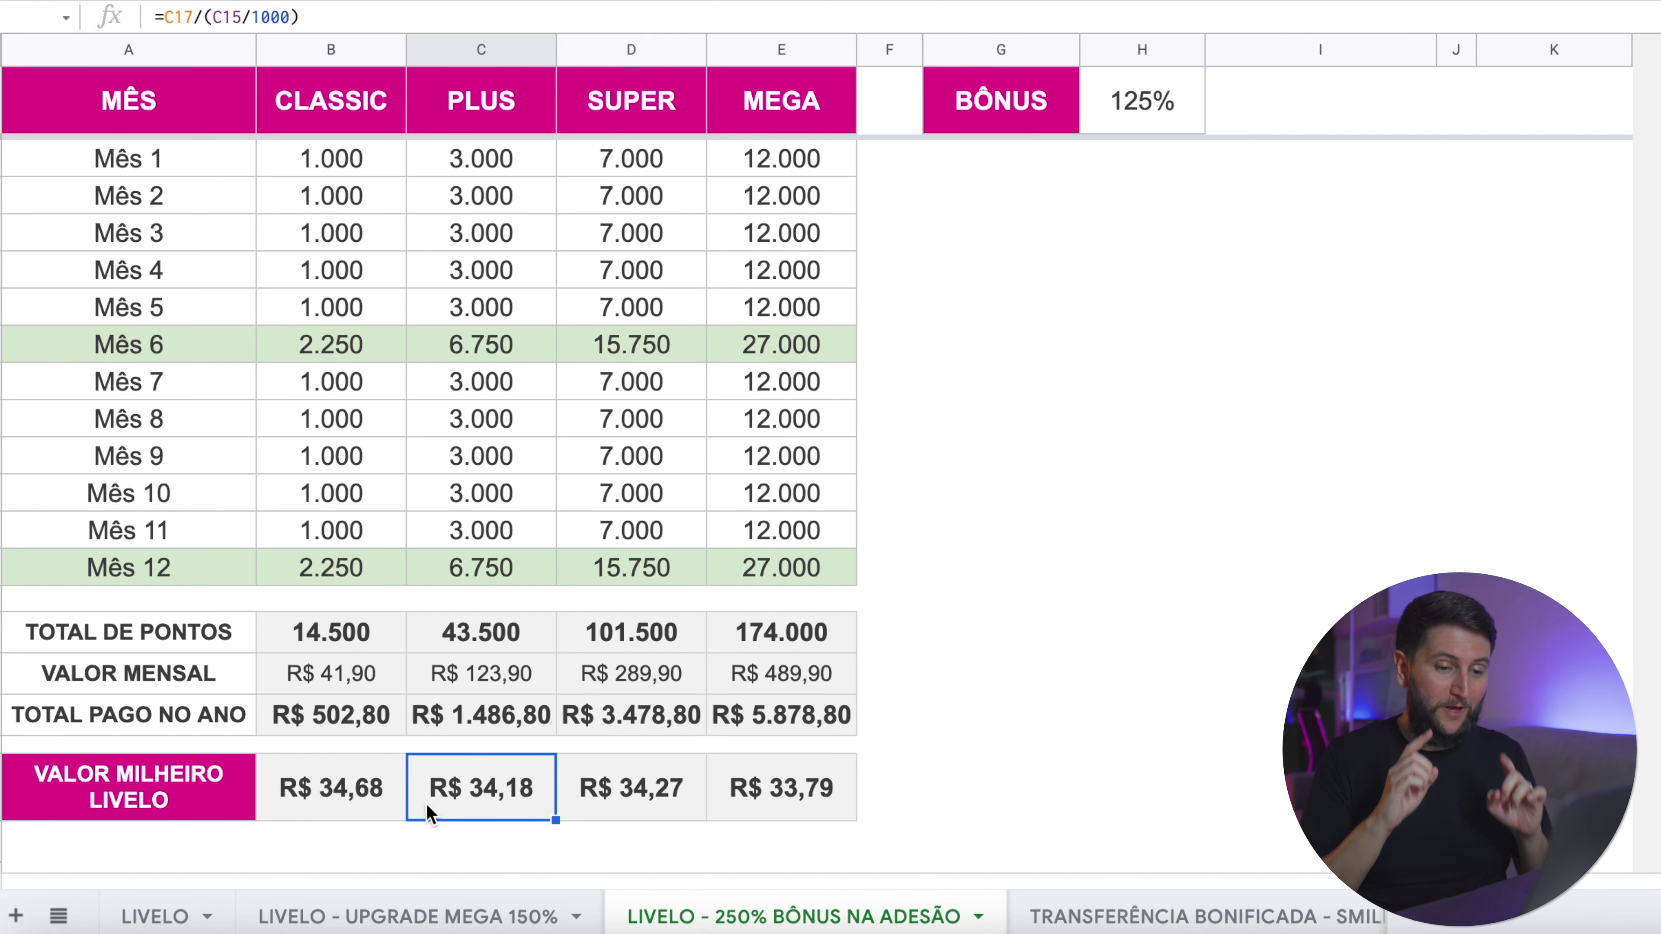
# Open the TRANSFERÊNCIA BONIFICADA - SMILES sheet and review the LATAM and Smiles average prices per thousand and the listed Livelo clubs.
pyautogui.click(1151, 915)
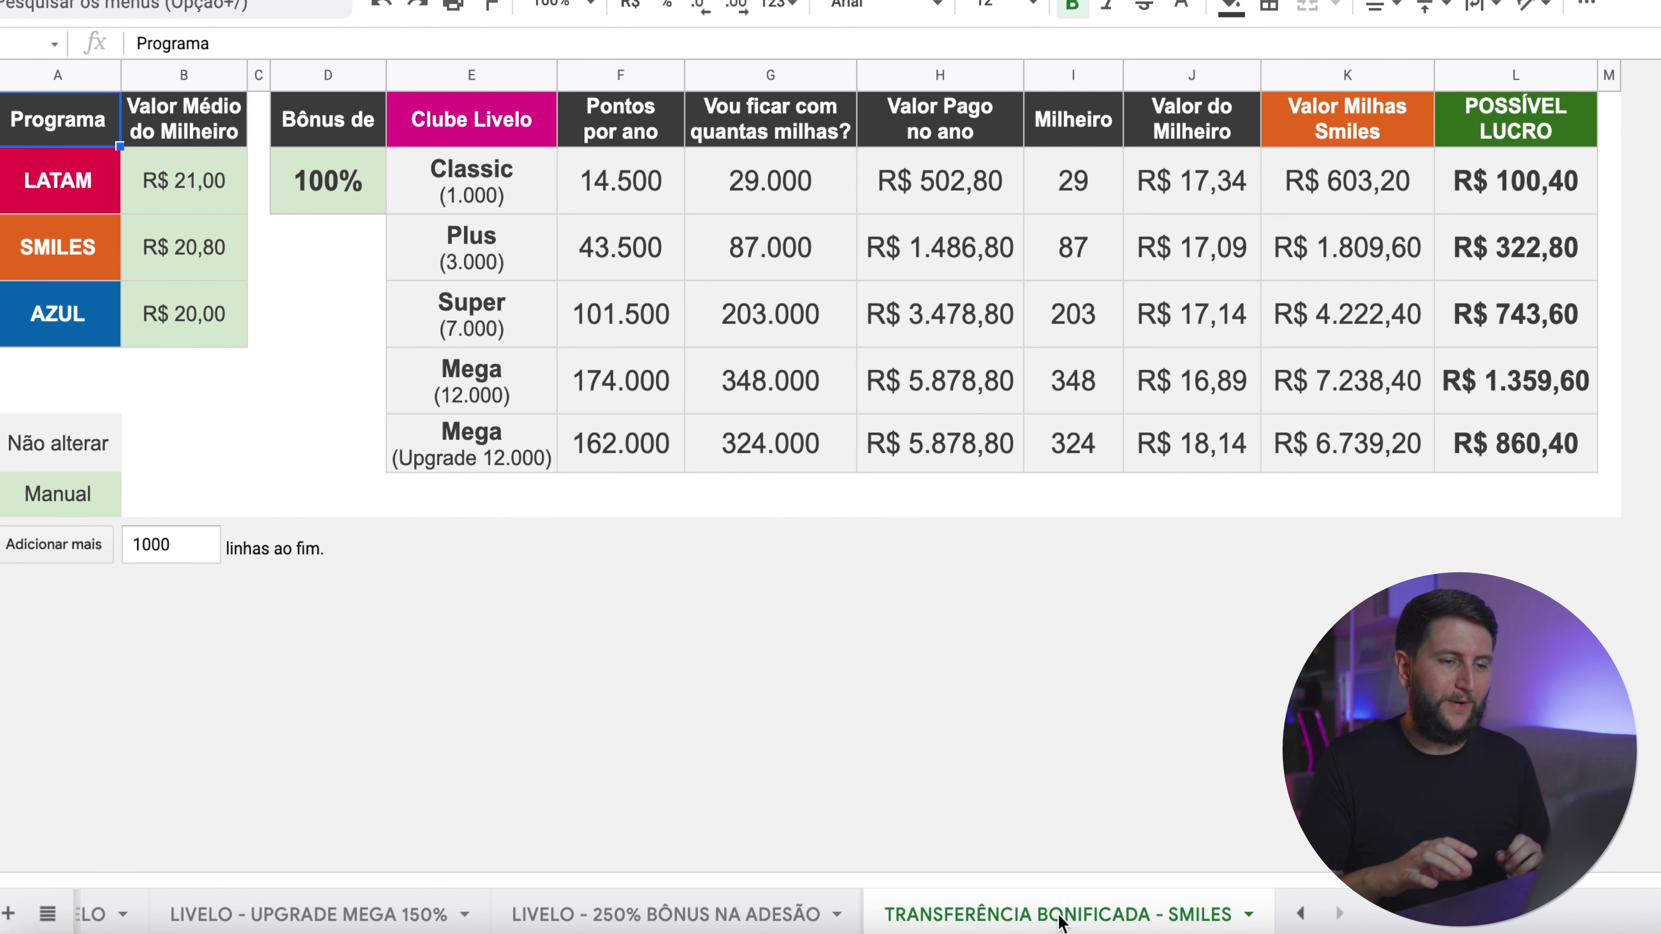
pyautogui.click(190, 201)
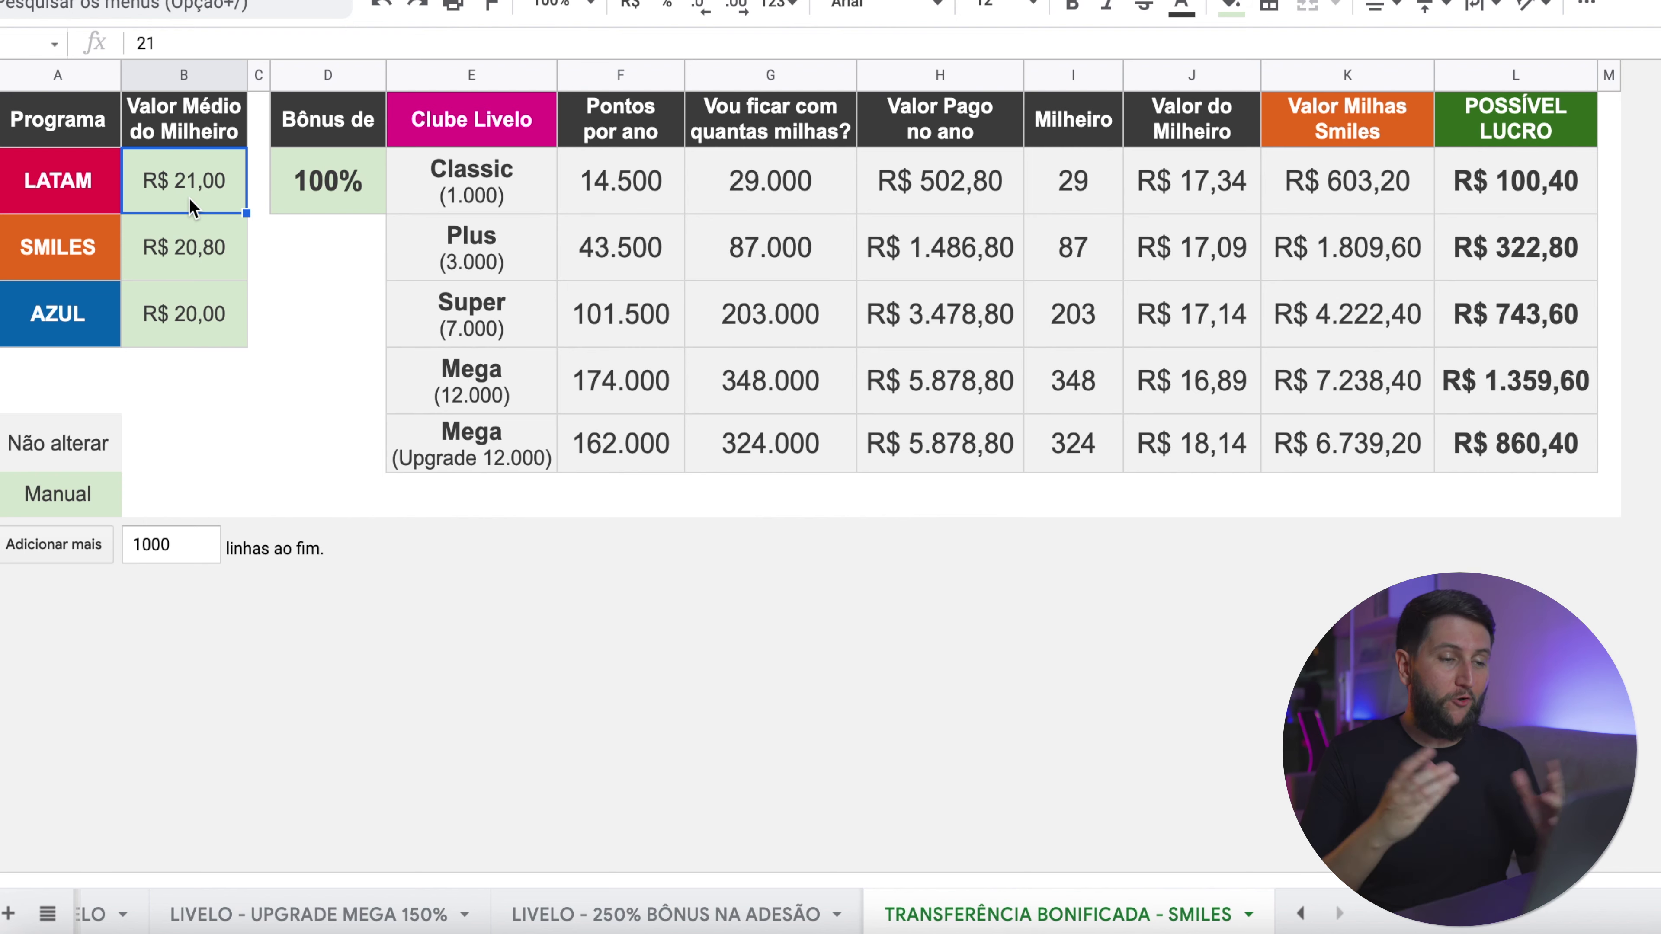
pyautogui.click(188, 242)
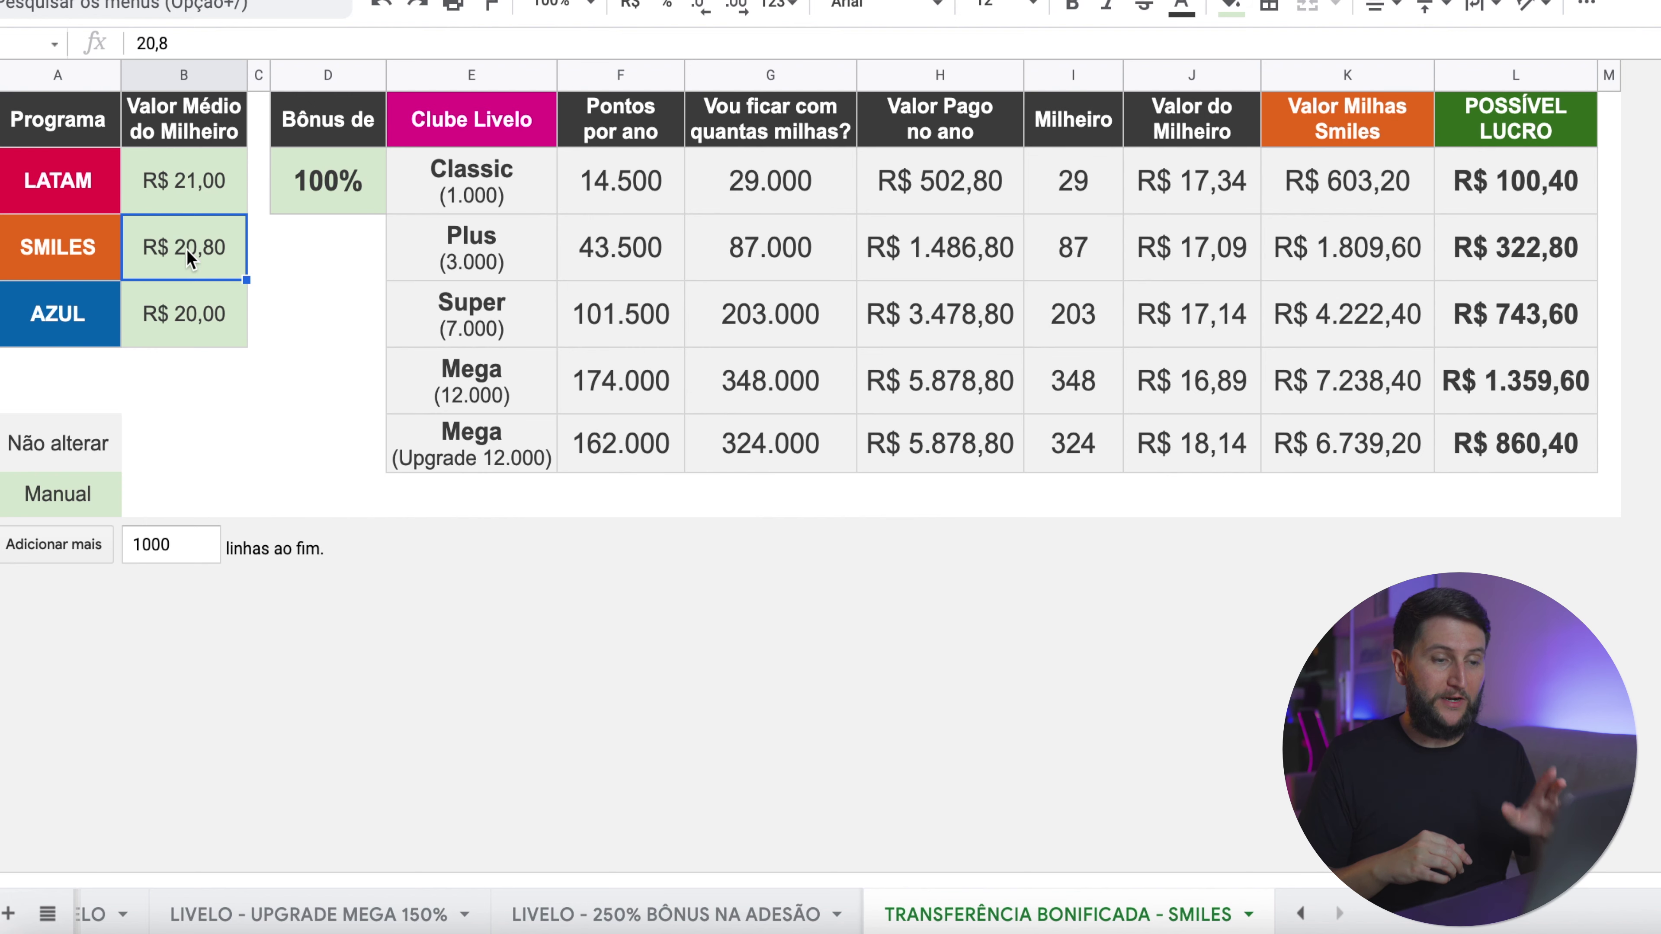
pyautogui.click(474, 120)
pyautogui.click(506, 316)
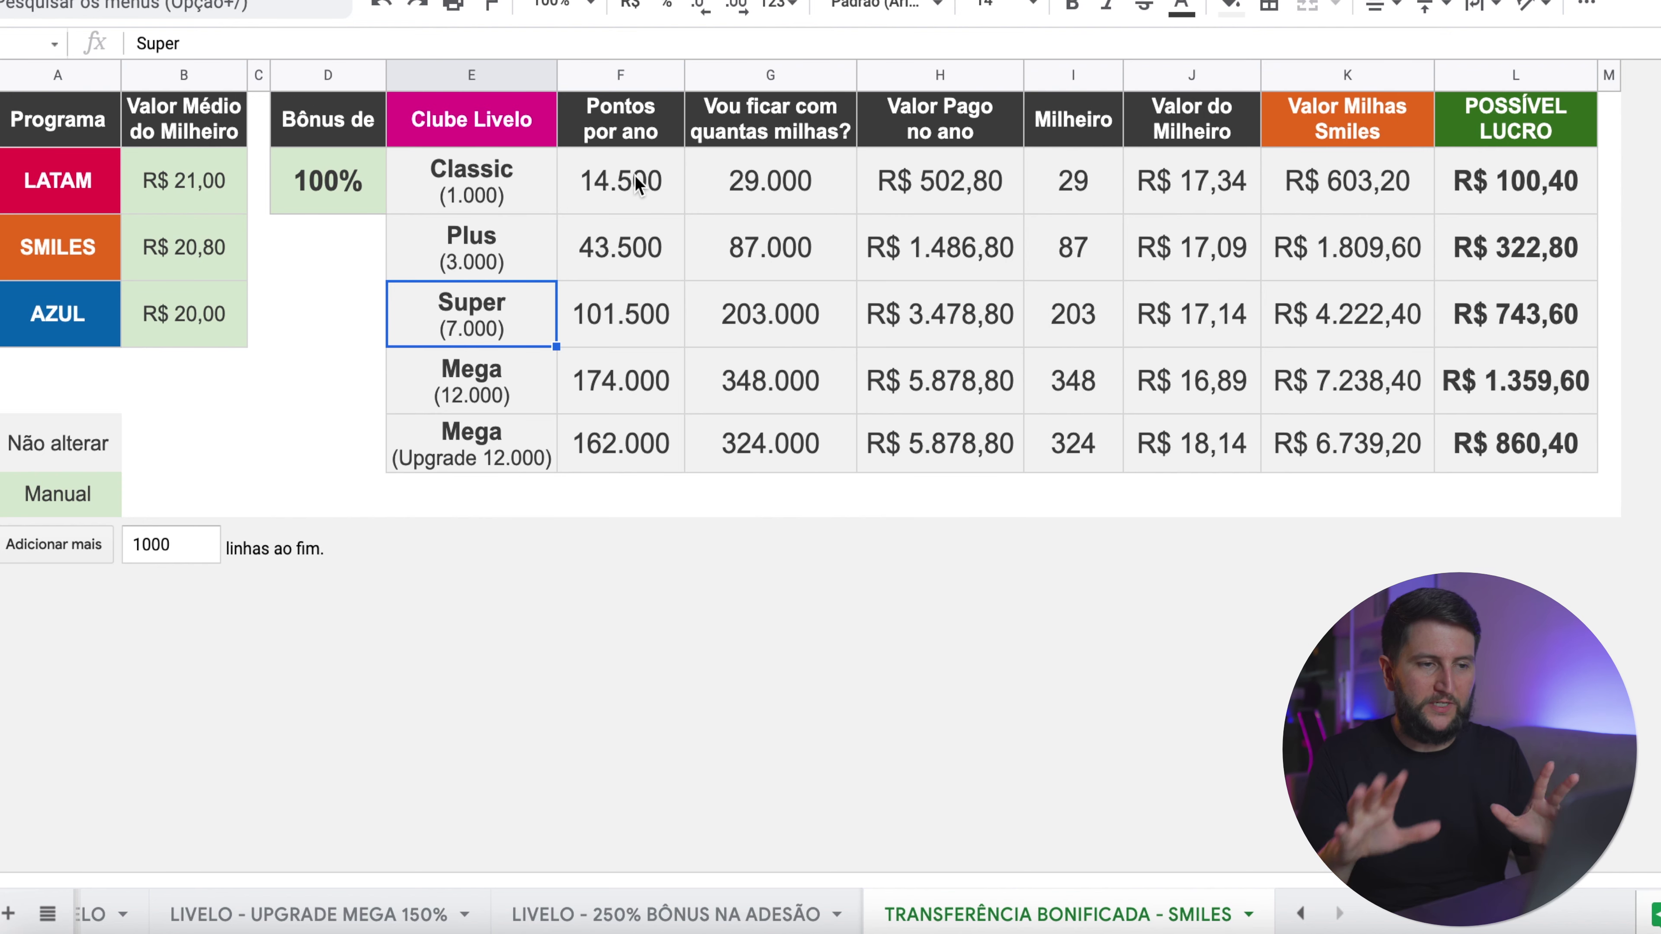
# Compare the Classic club's yearly points with its miles after the bonus transfer, and check the Mega club's yearly points.
pyautogui.click(656, 190)
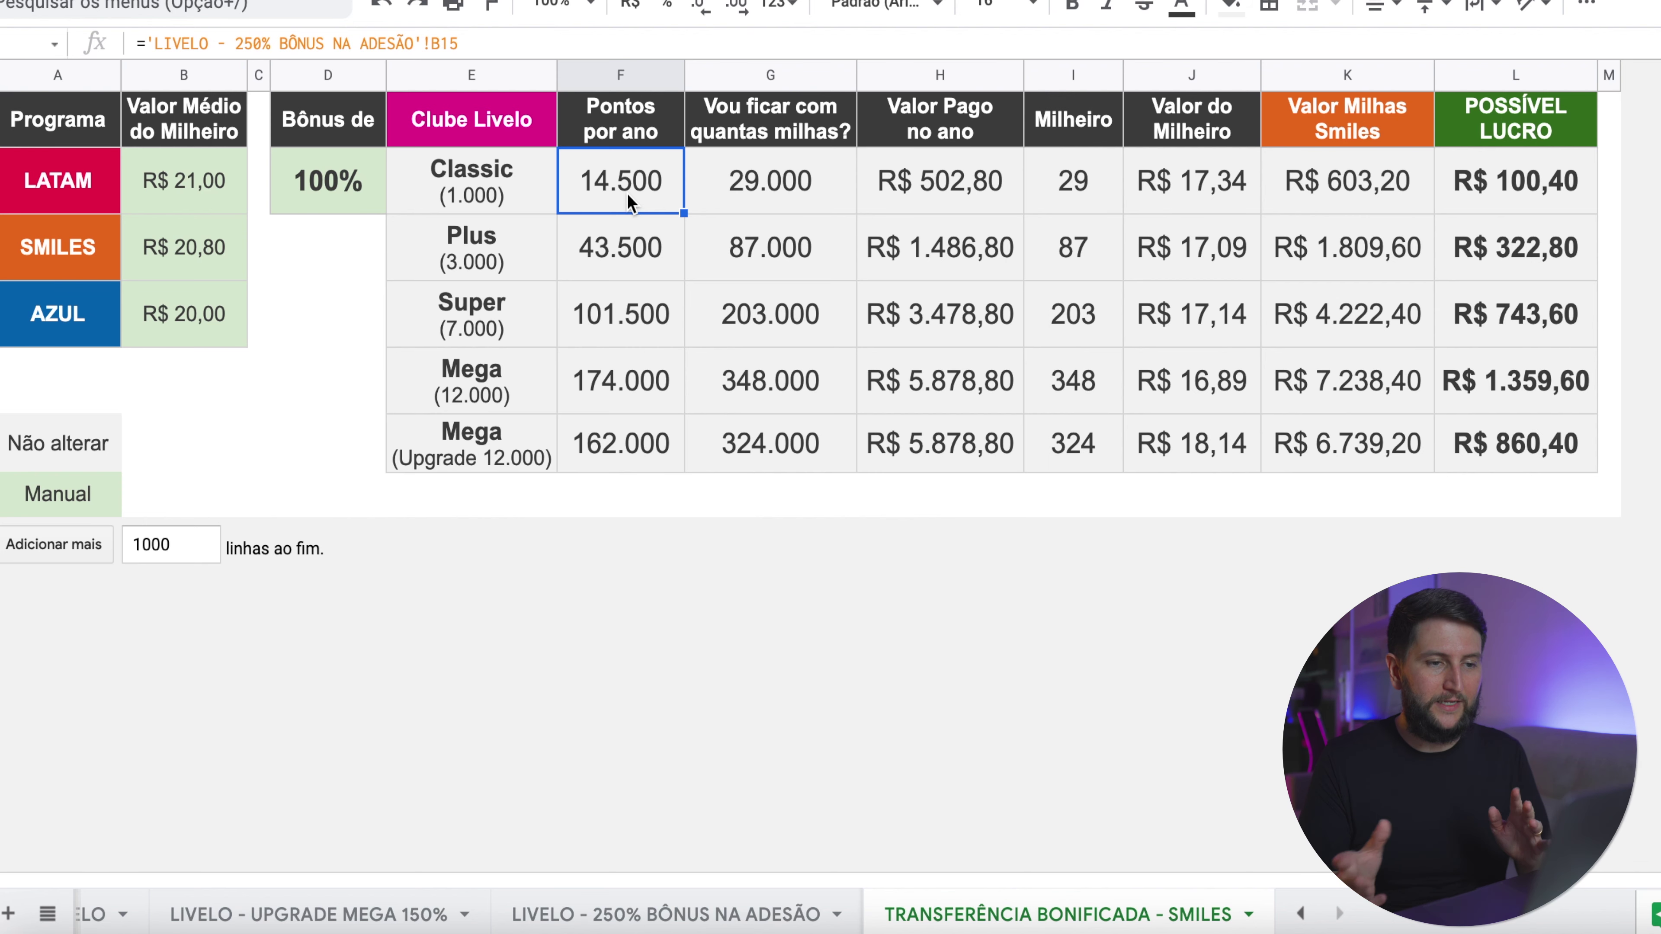
pyautogui.click(785, 192)
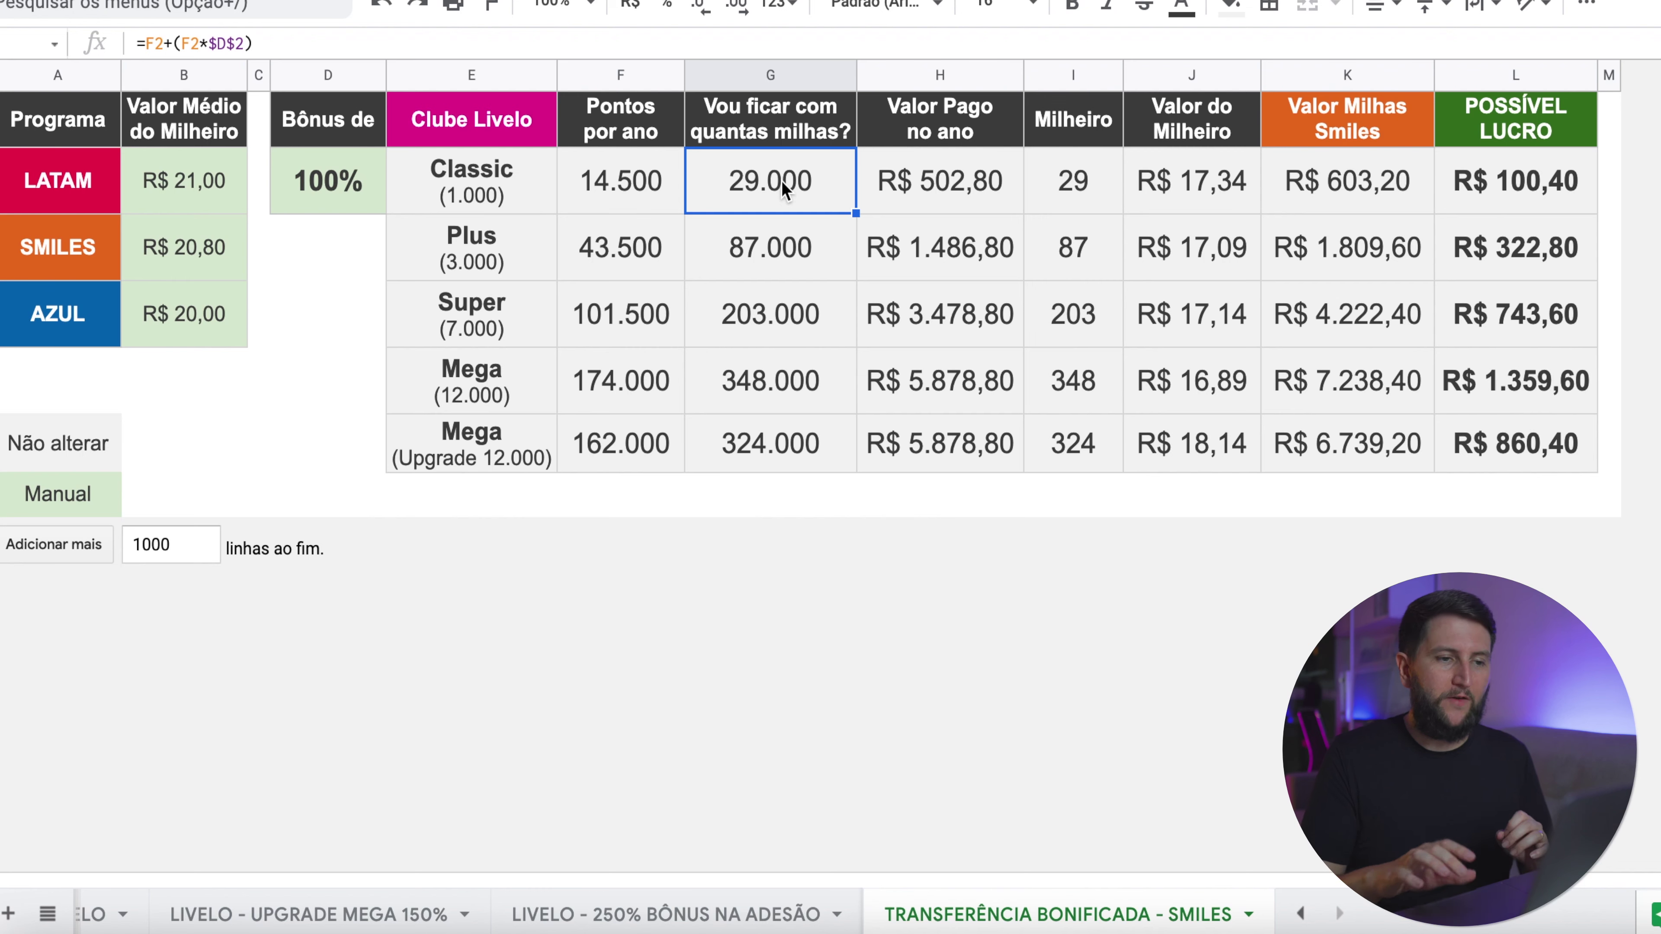
pyautogui.click(667, 215)
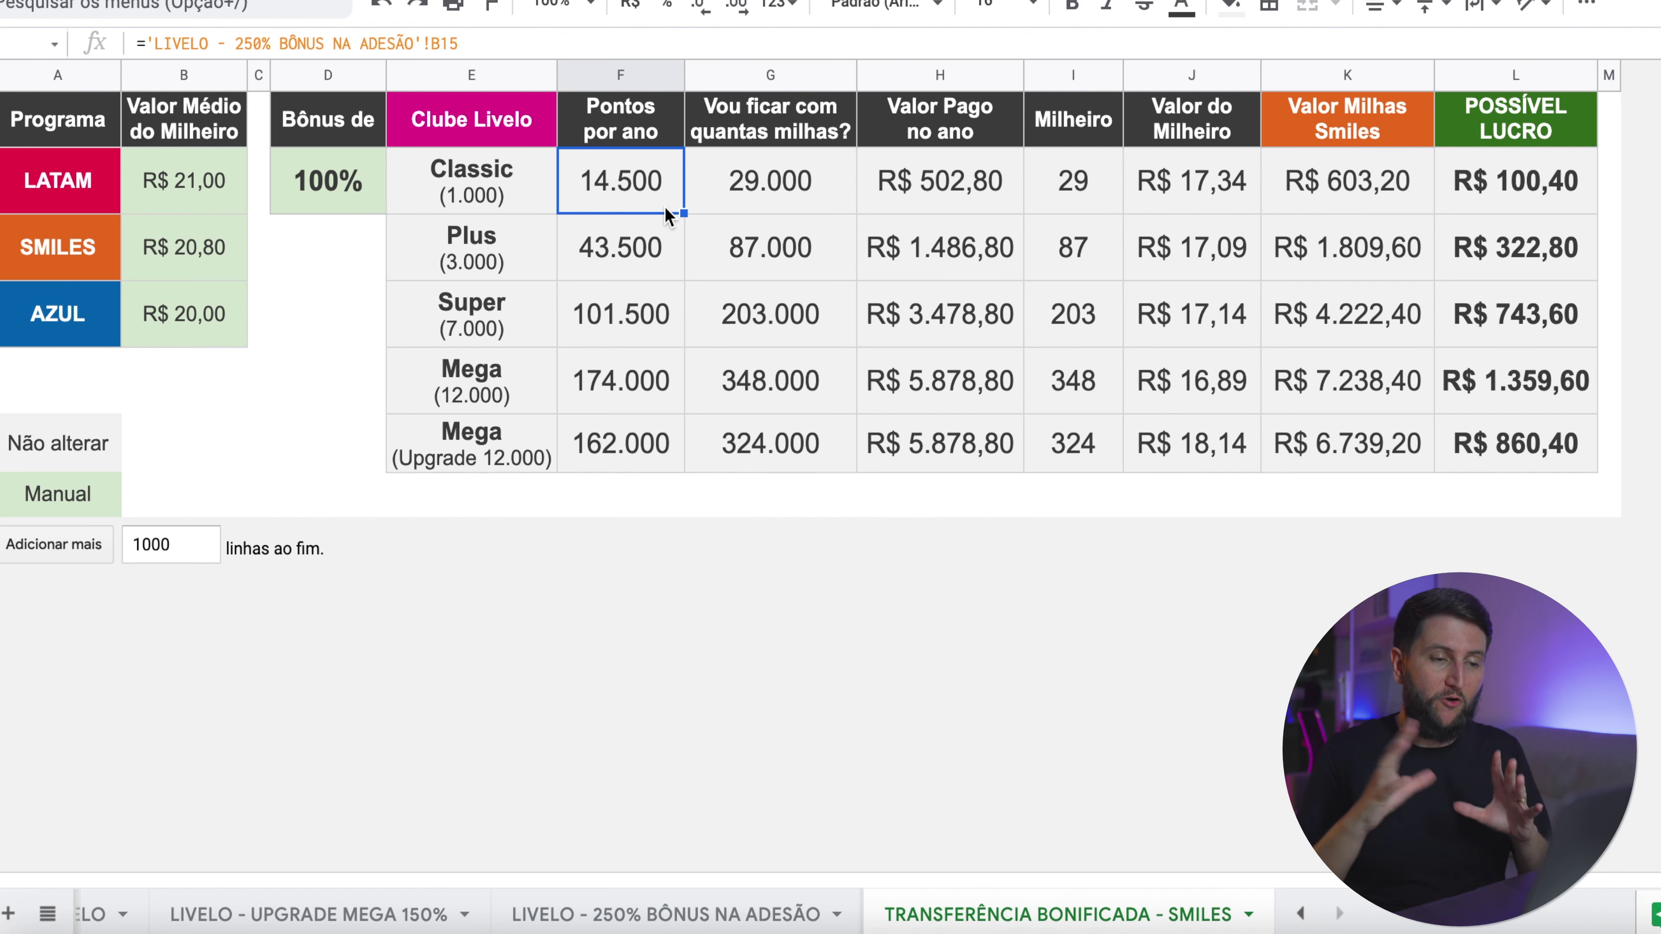
pyautogui.click(813, 190)
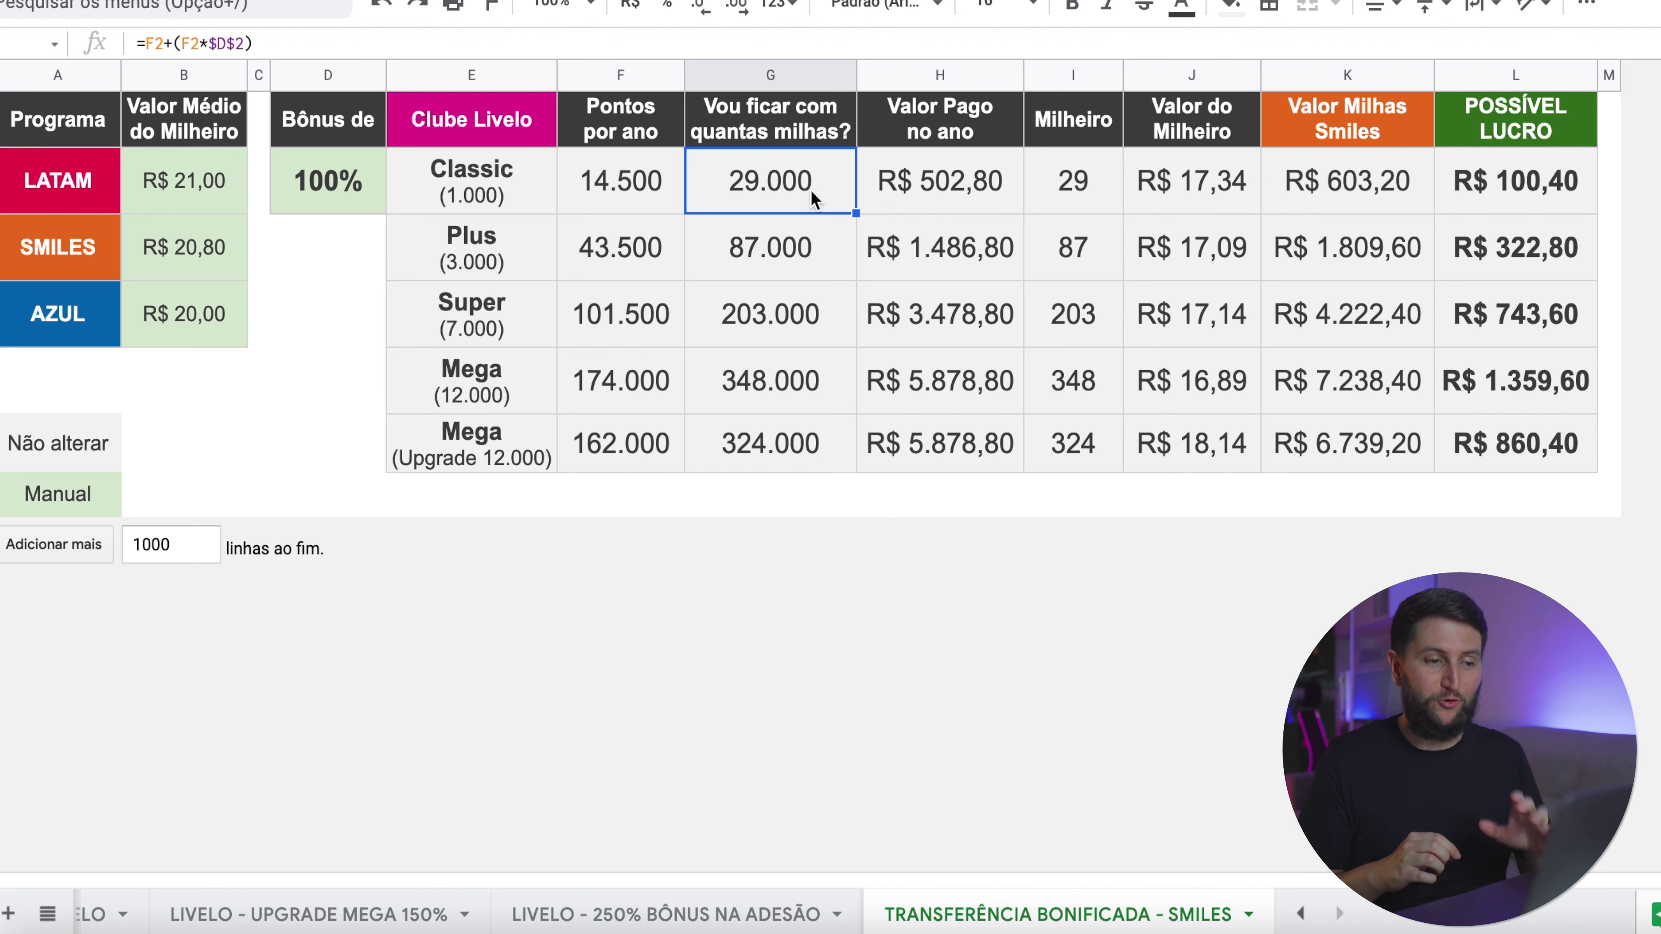
pyautogui.click(662, 396)
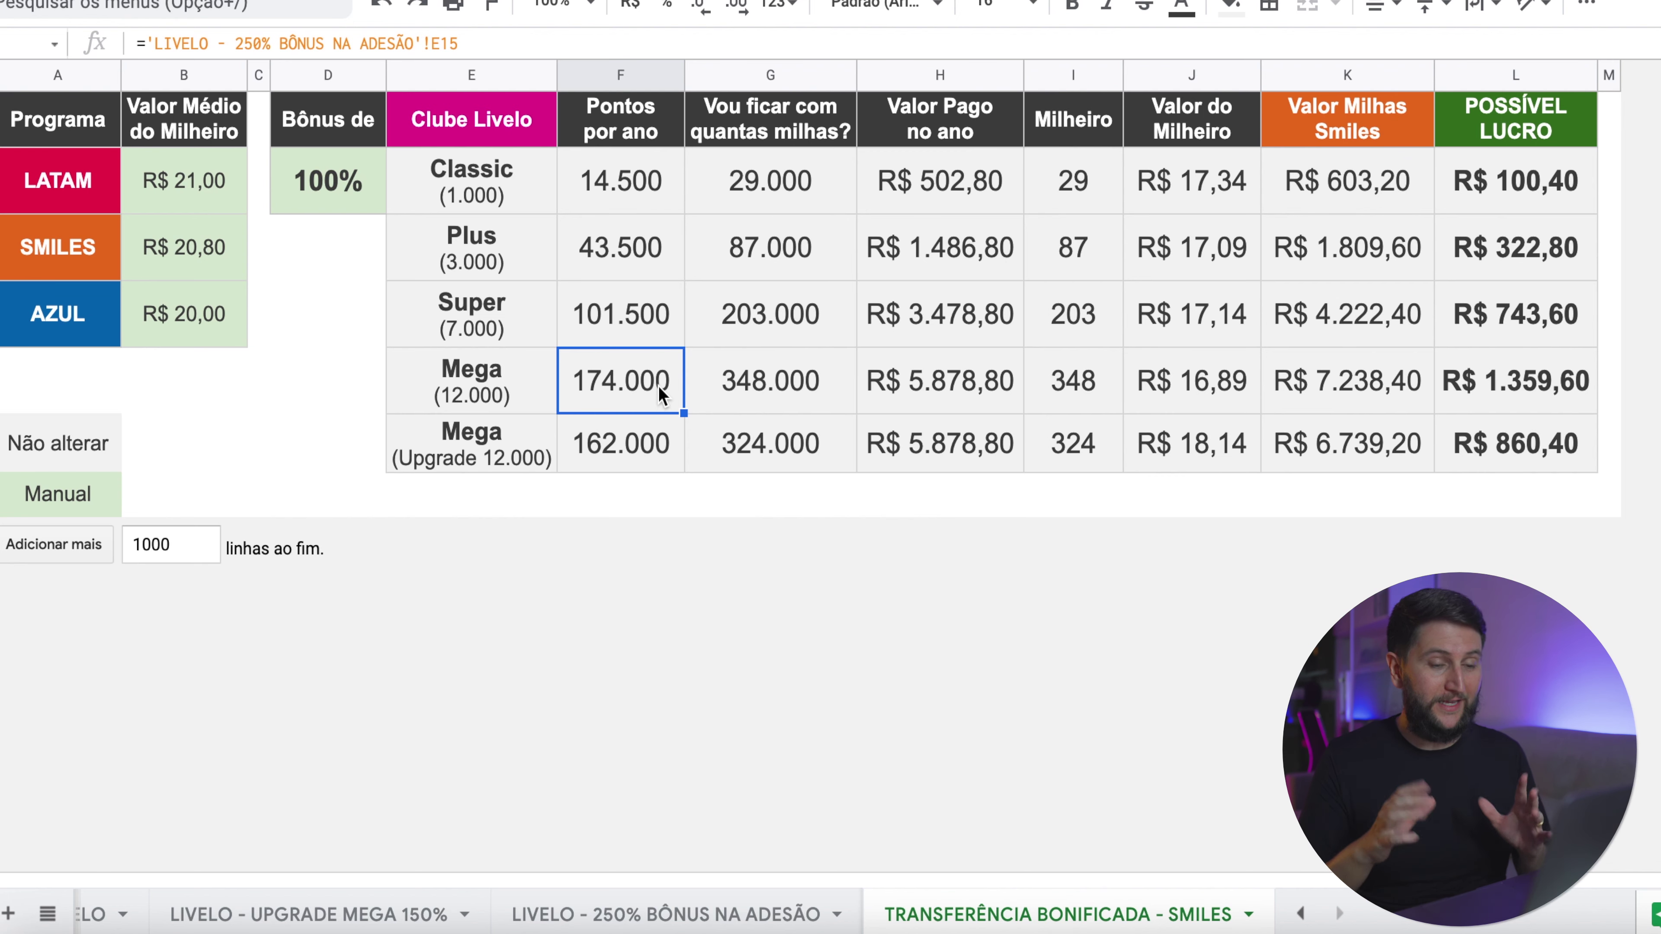
# Check the Classic club's yearly payment and thousands of miles, and match the Mega club's thousands to its total miles.
pyautogui.click(999, 188)
pyautogui.click(1105, 201)
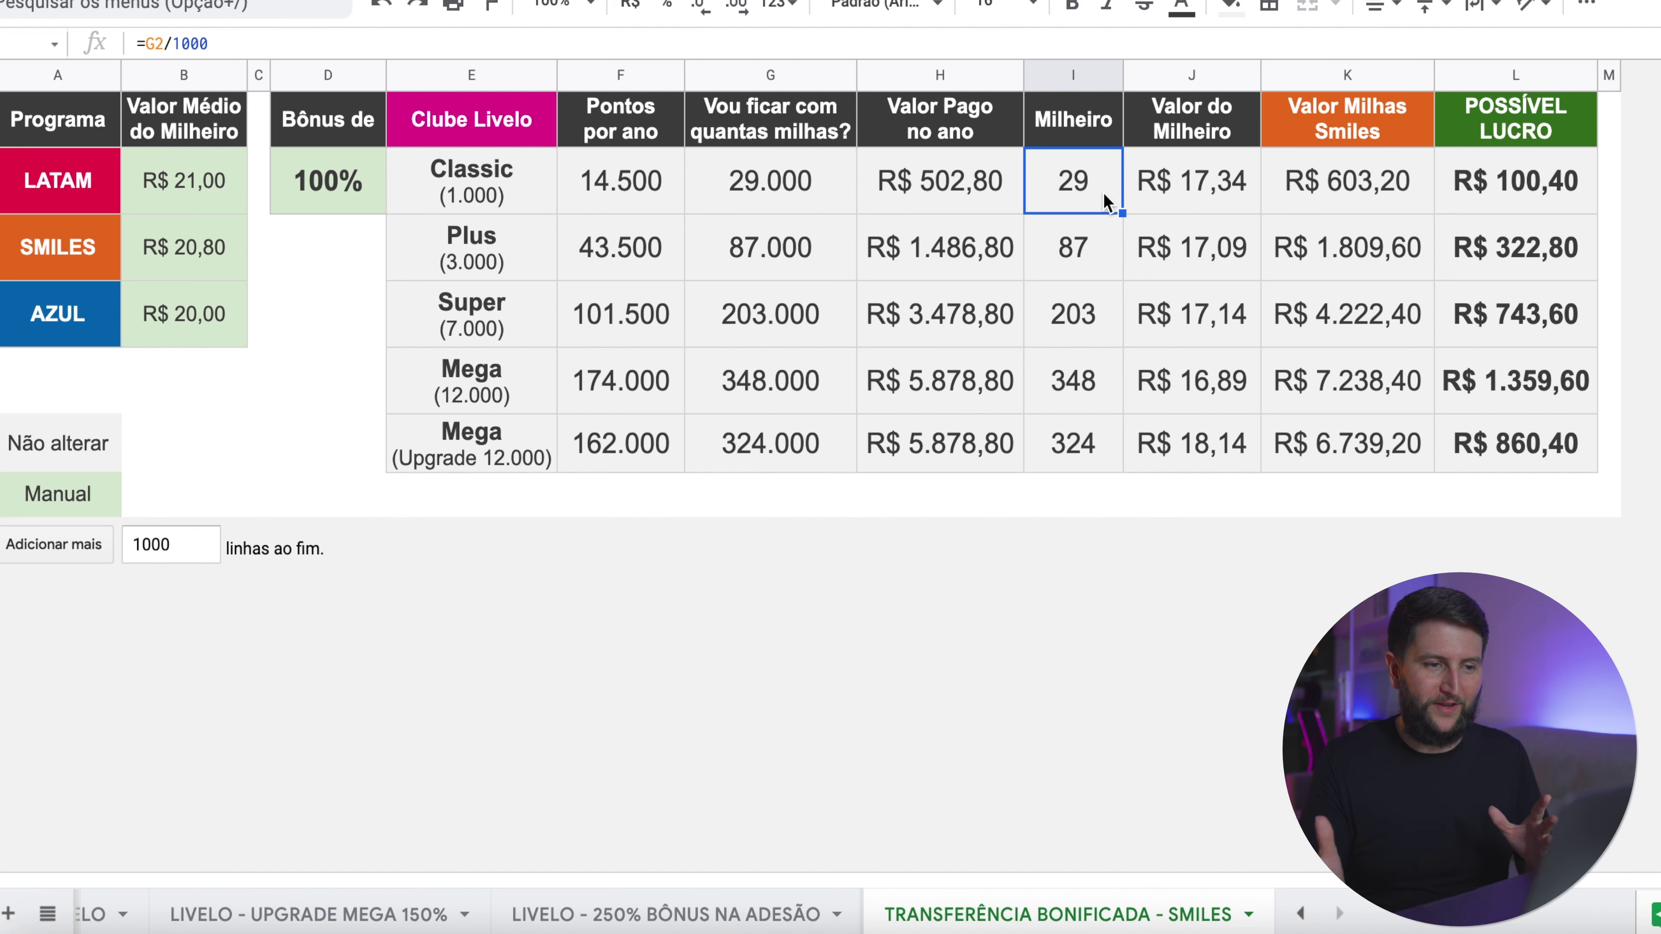
pyautogui.click(1092, 379)
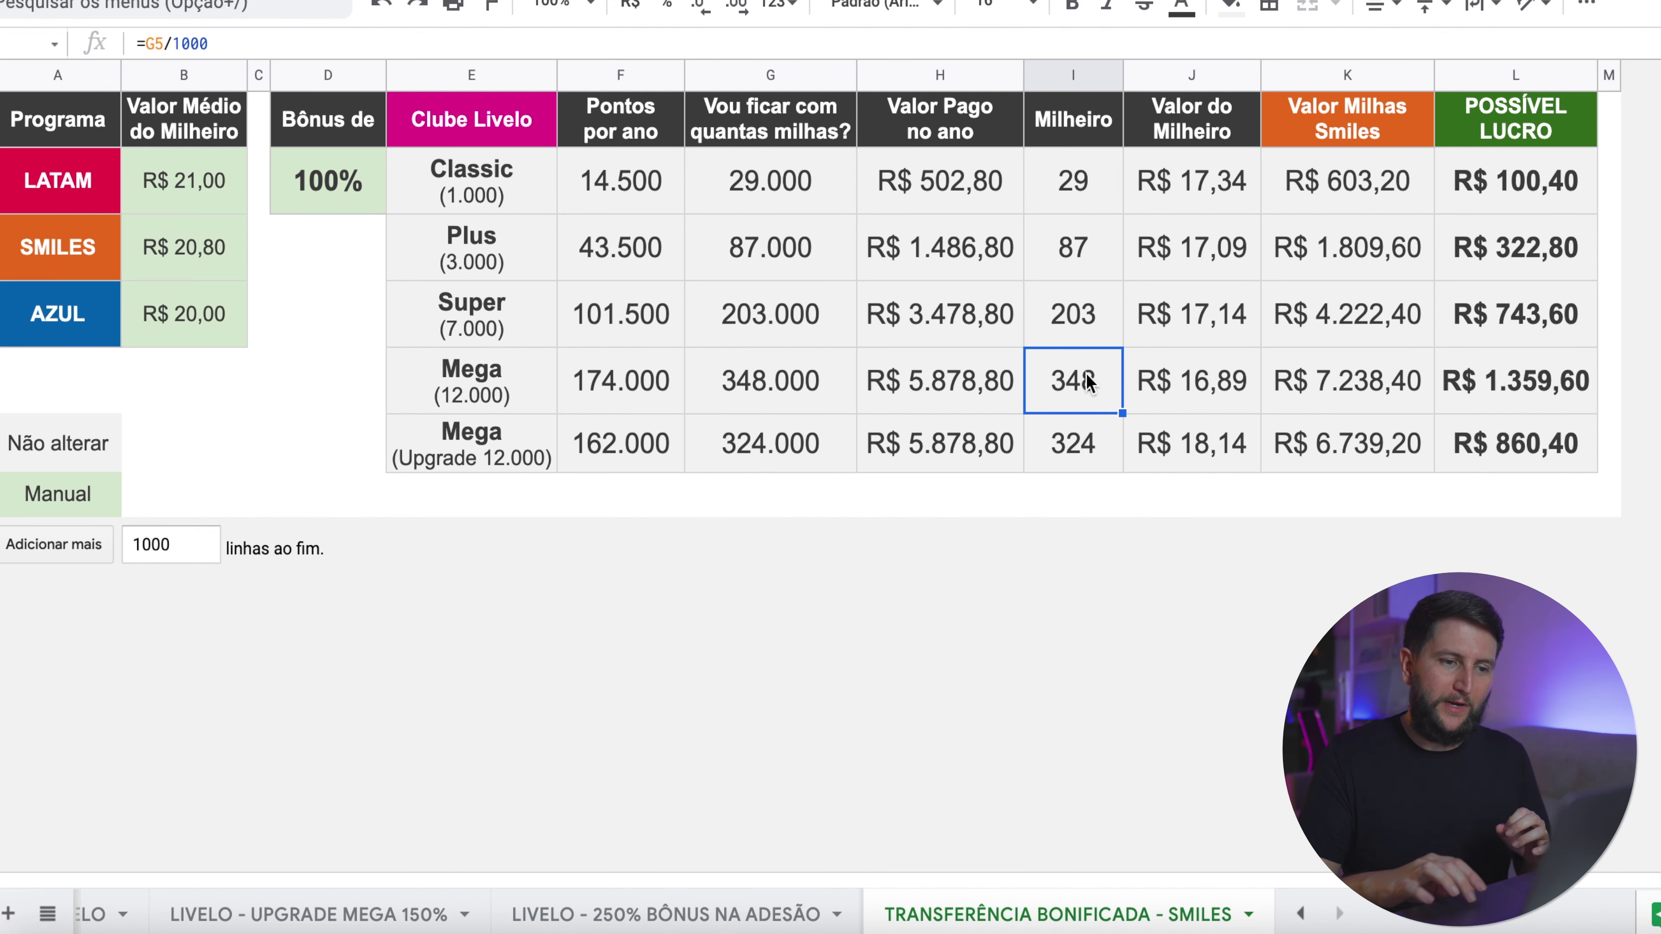
pyautogui.click(777, 384)
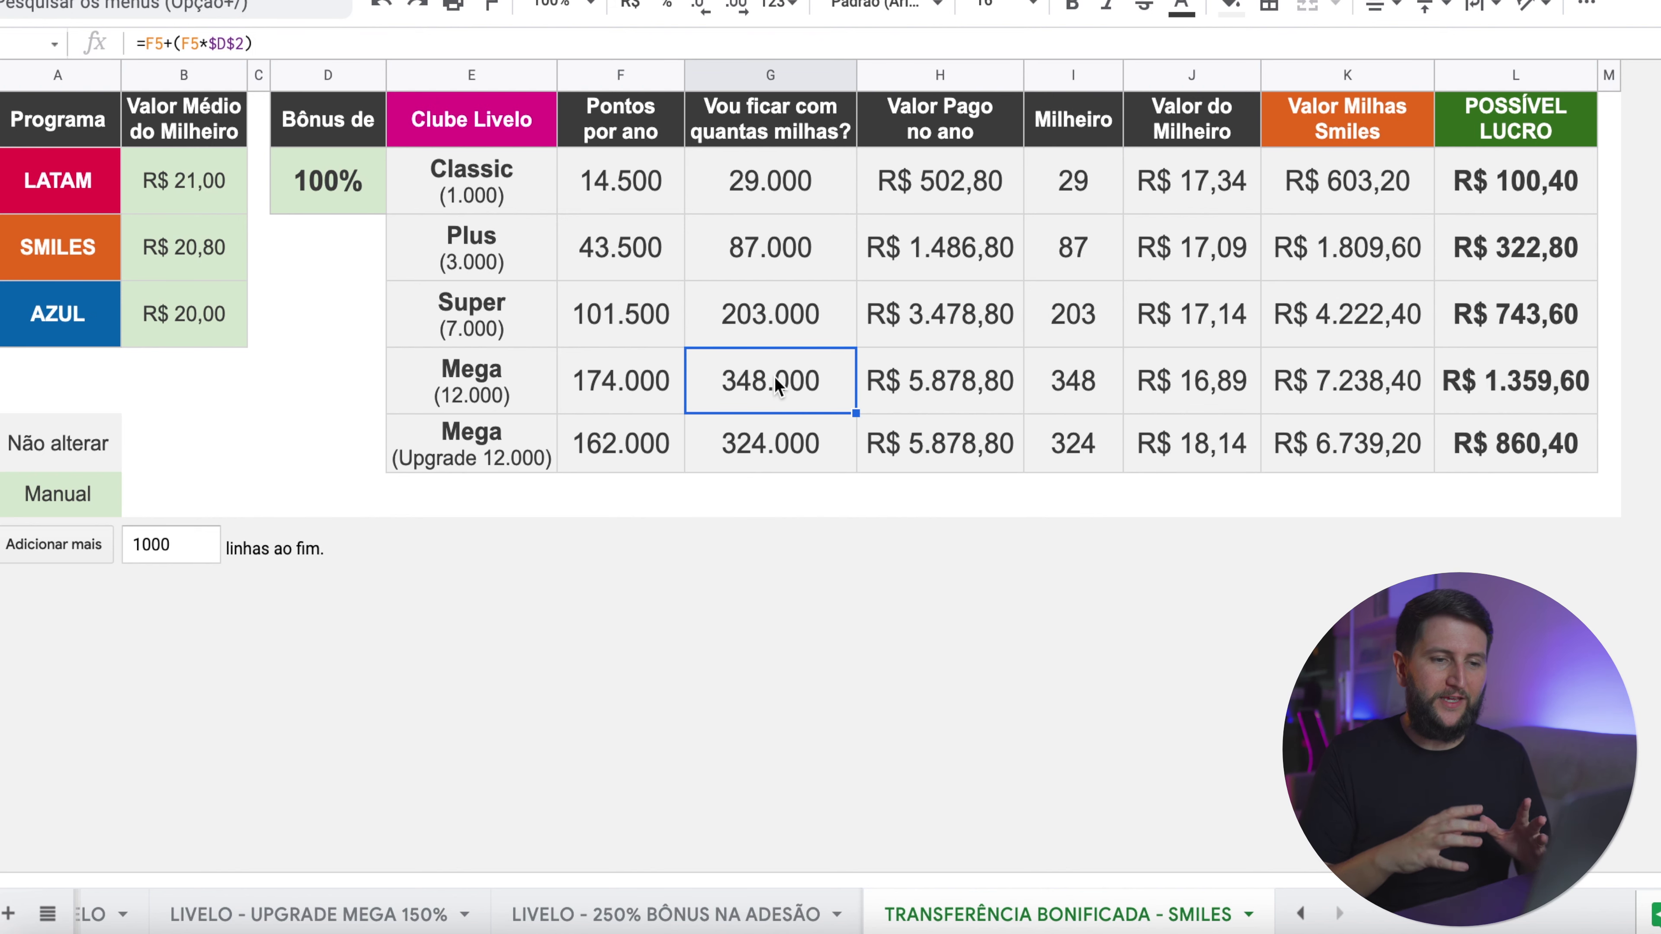
# Check the Mega club's thousands of miles and the Super club's cost per thousand.
pyautogui.click(1082, 388)
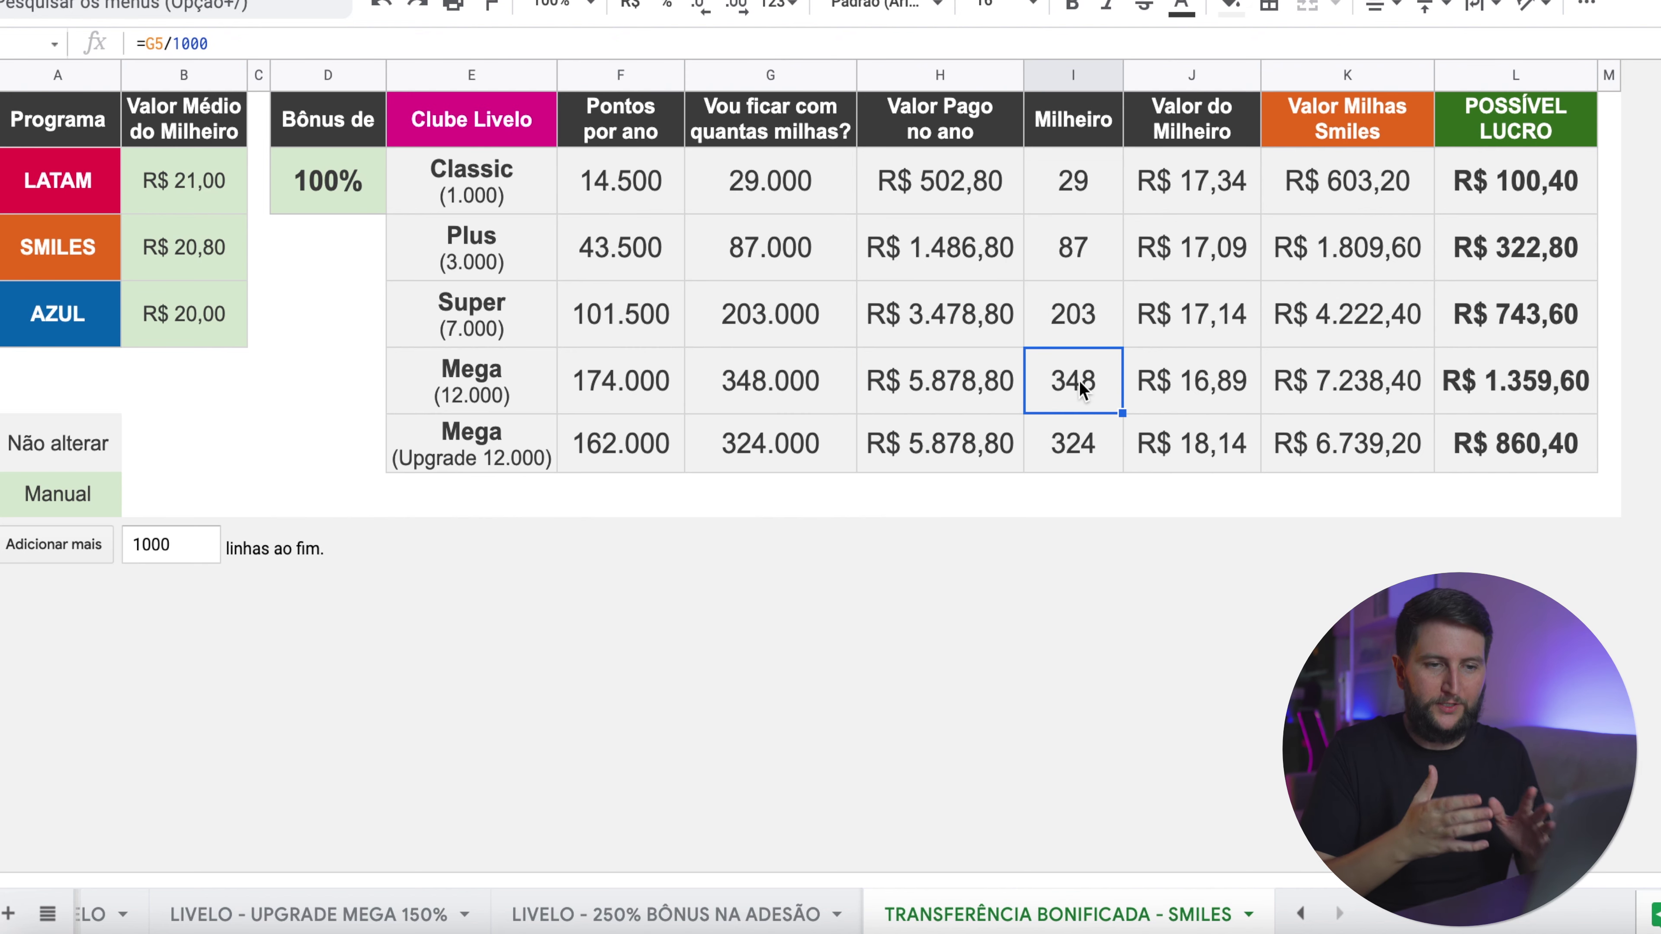
pyautogui.click(1202, 318)
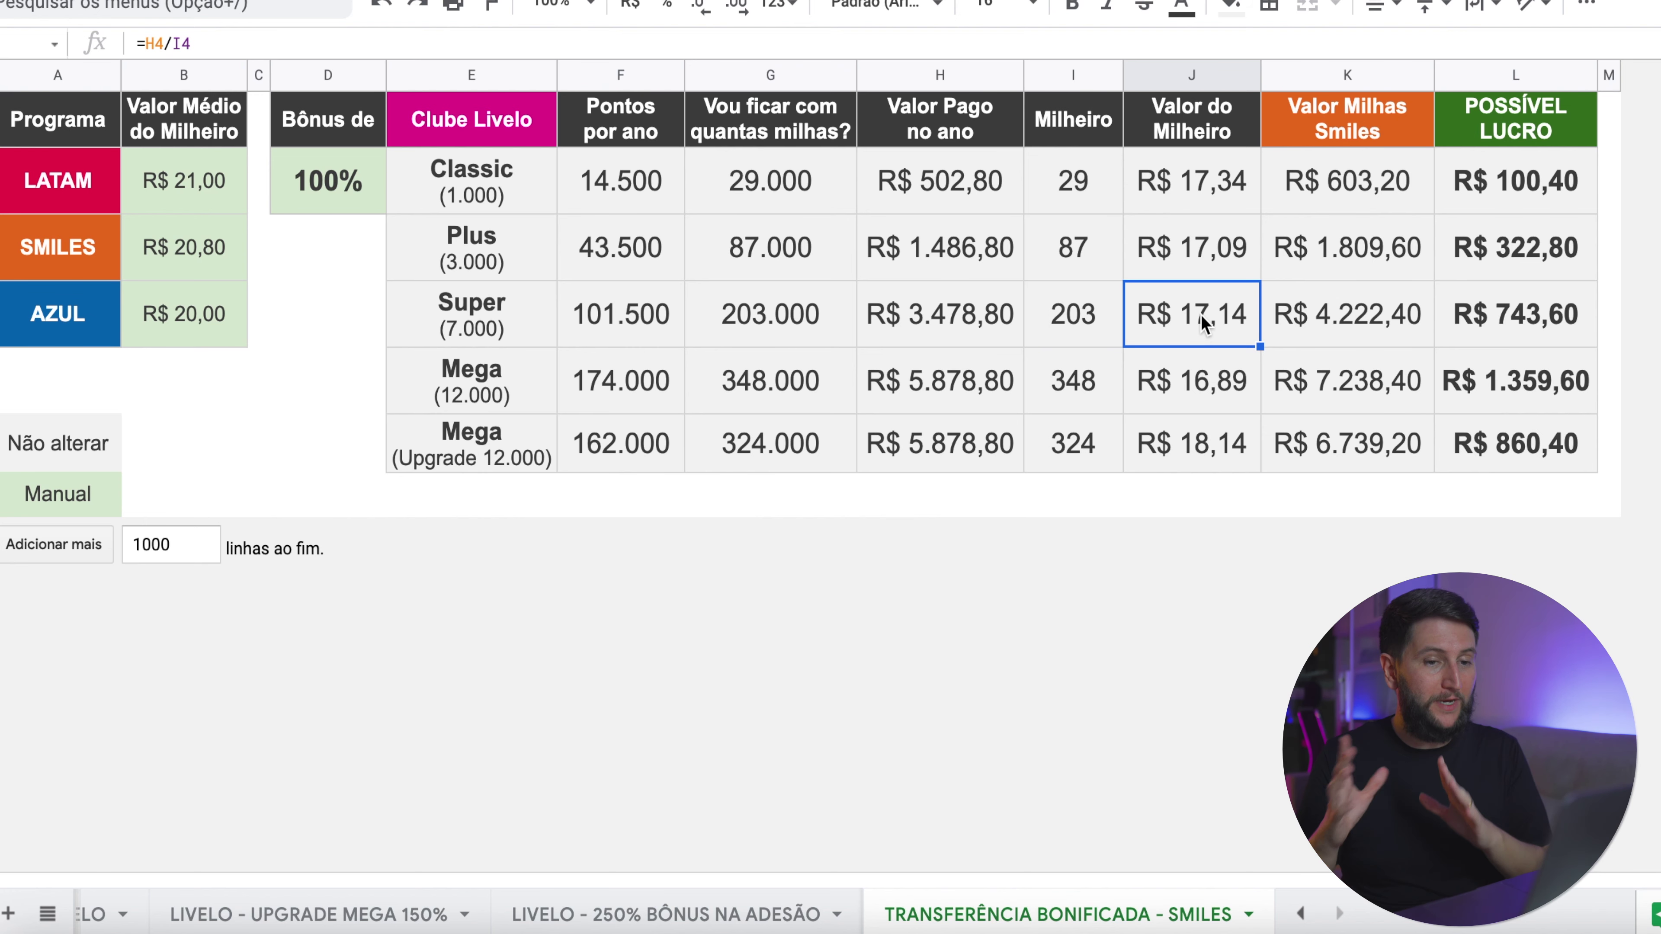
# Examine the Classic and Plus clubs' Smiles miles values, tracing the Plus value to its thousands of miles and the Smiles average price.
pyautogui.click(1327, 199)
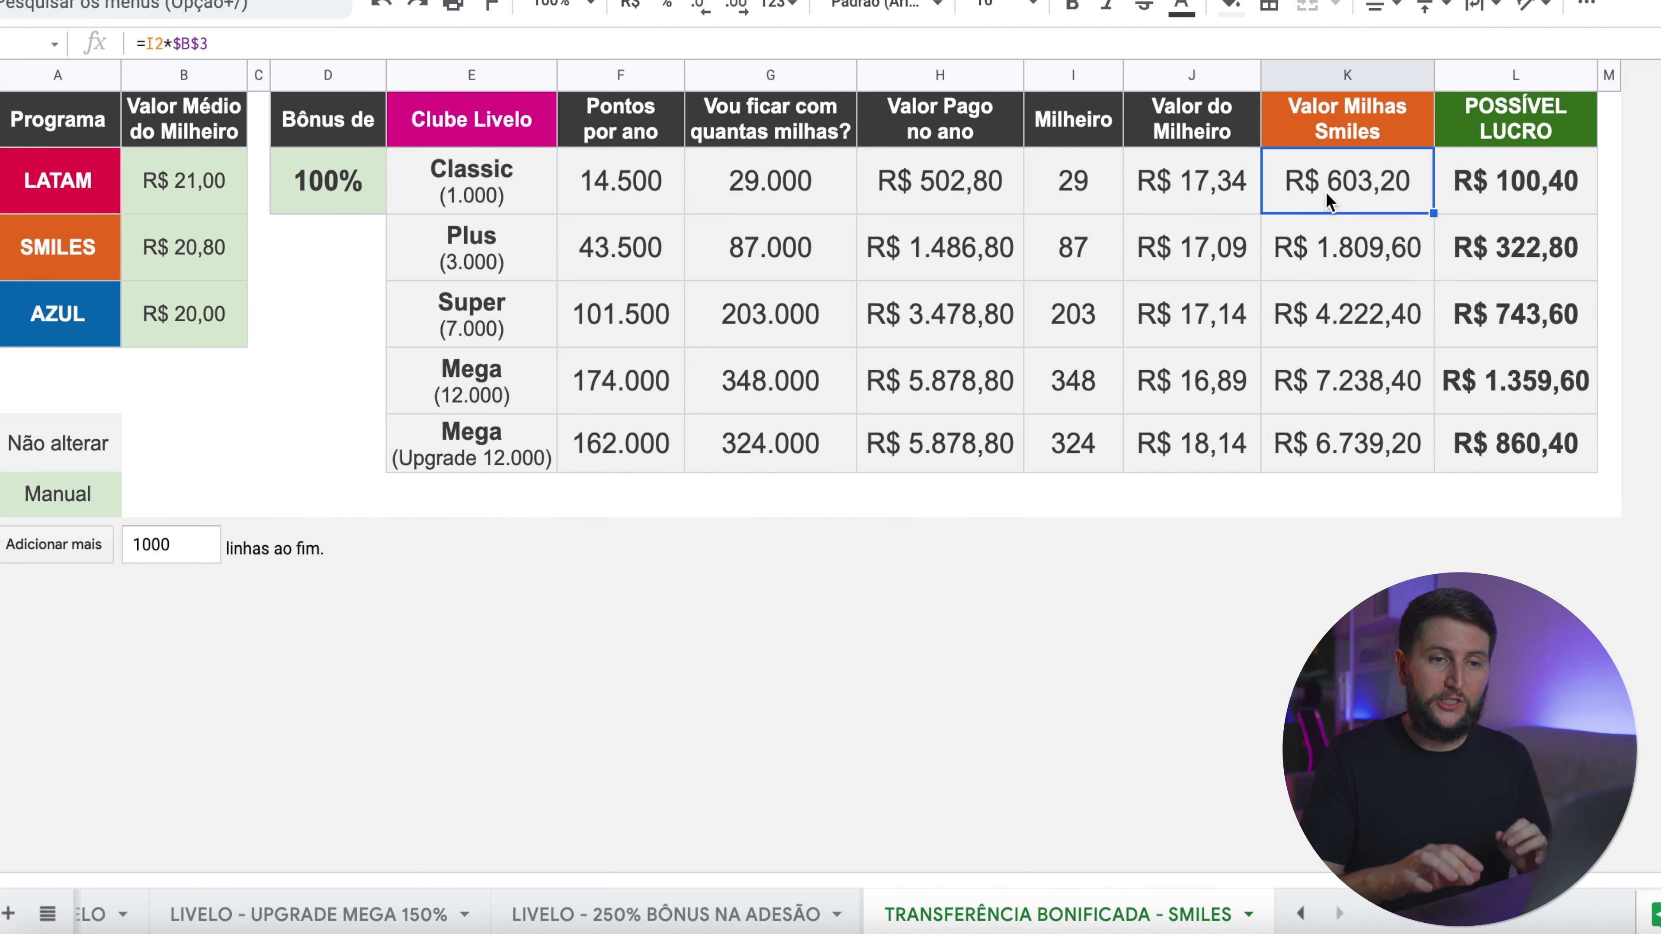
pyautogui.click(1315, 226)
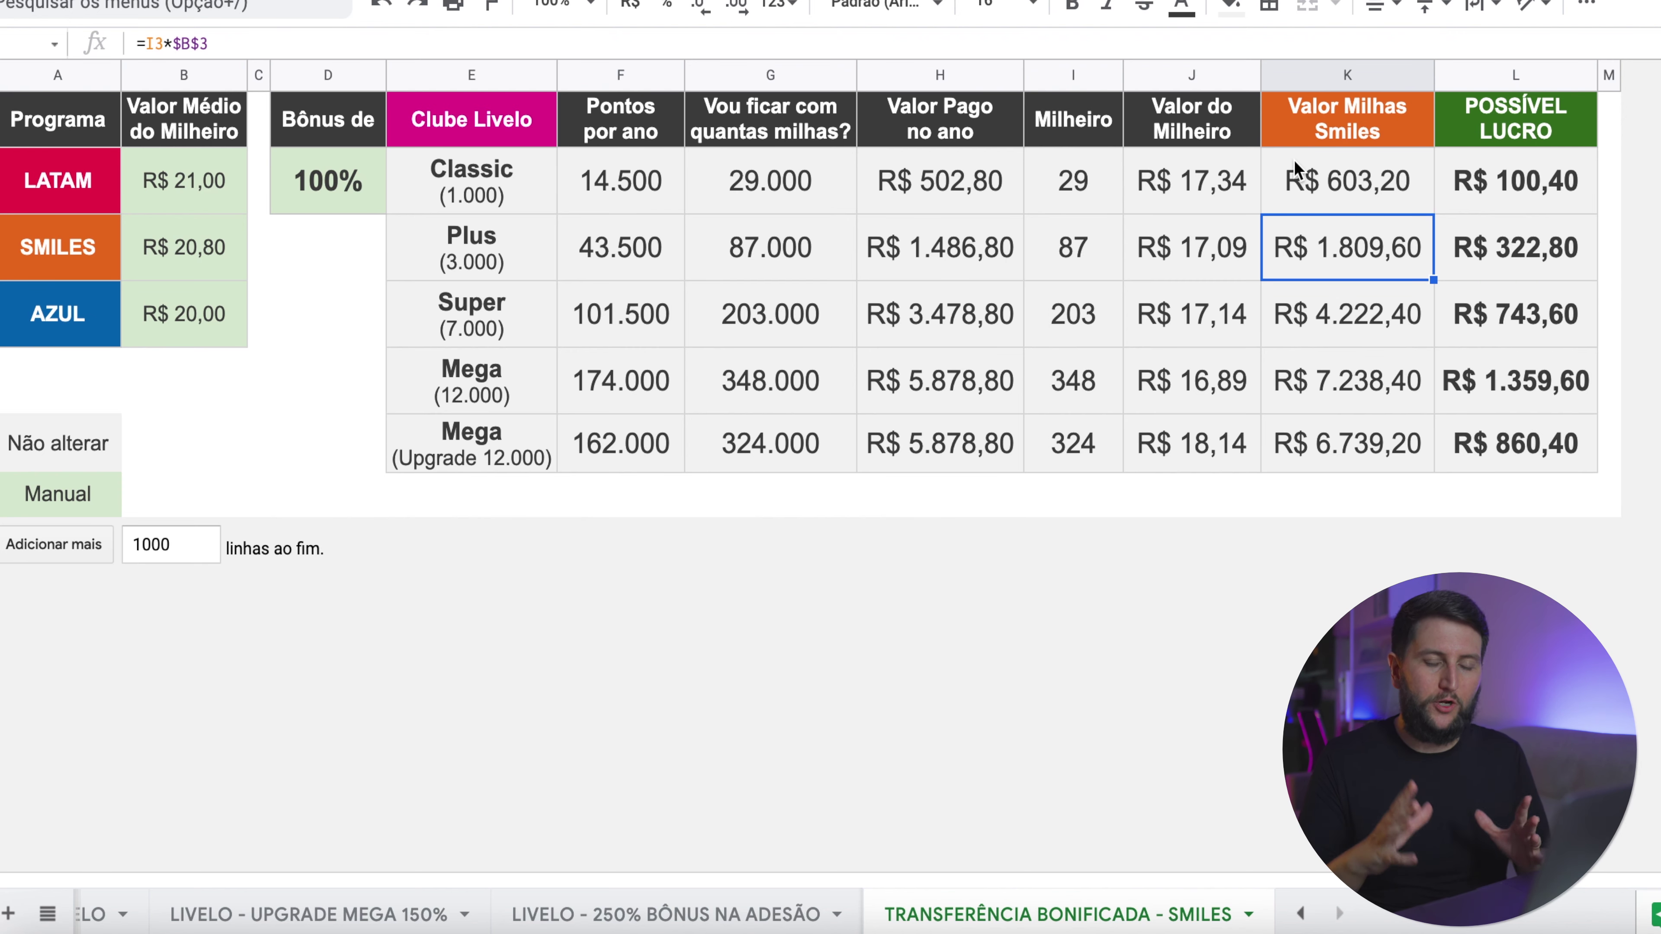
pyautogui.press('Left')
pyautogui.press('Left')
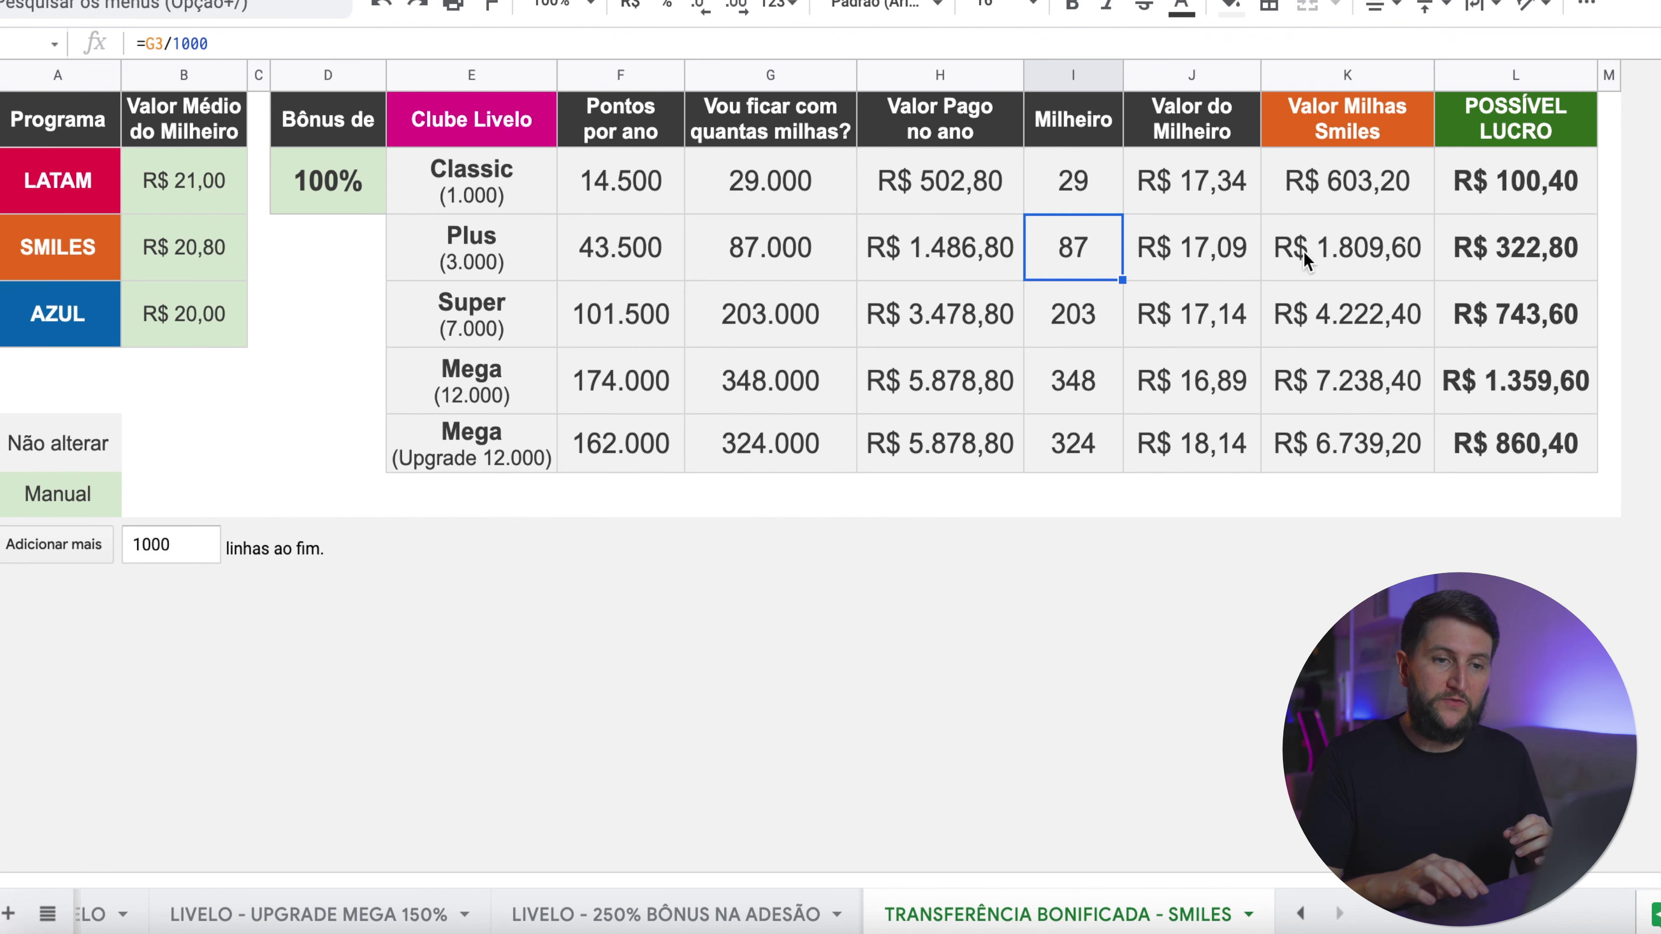
pyautogui.click(1317, 246)
pyautogui.click(1306, 191)
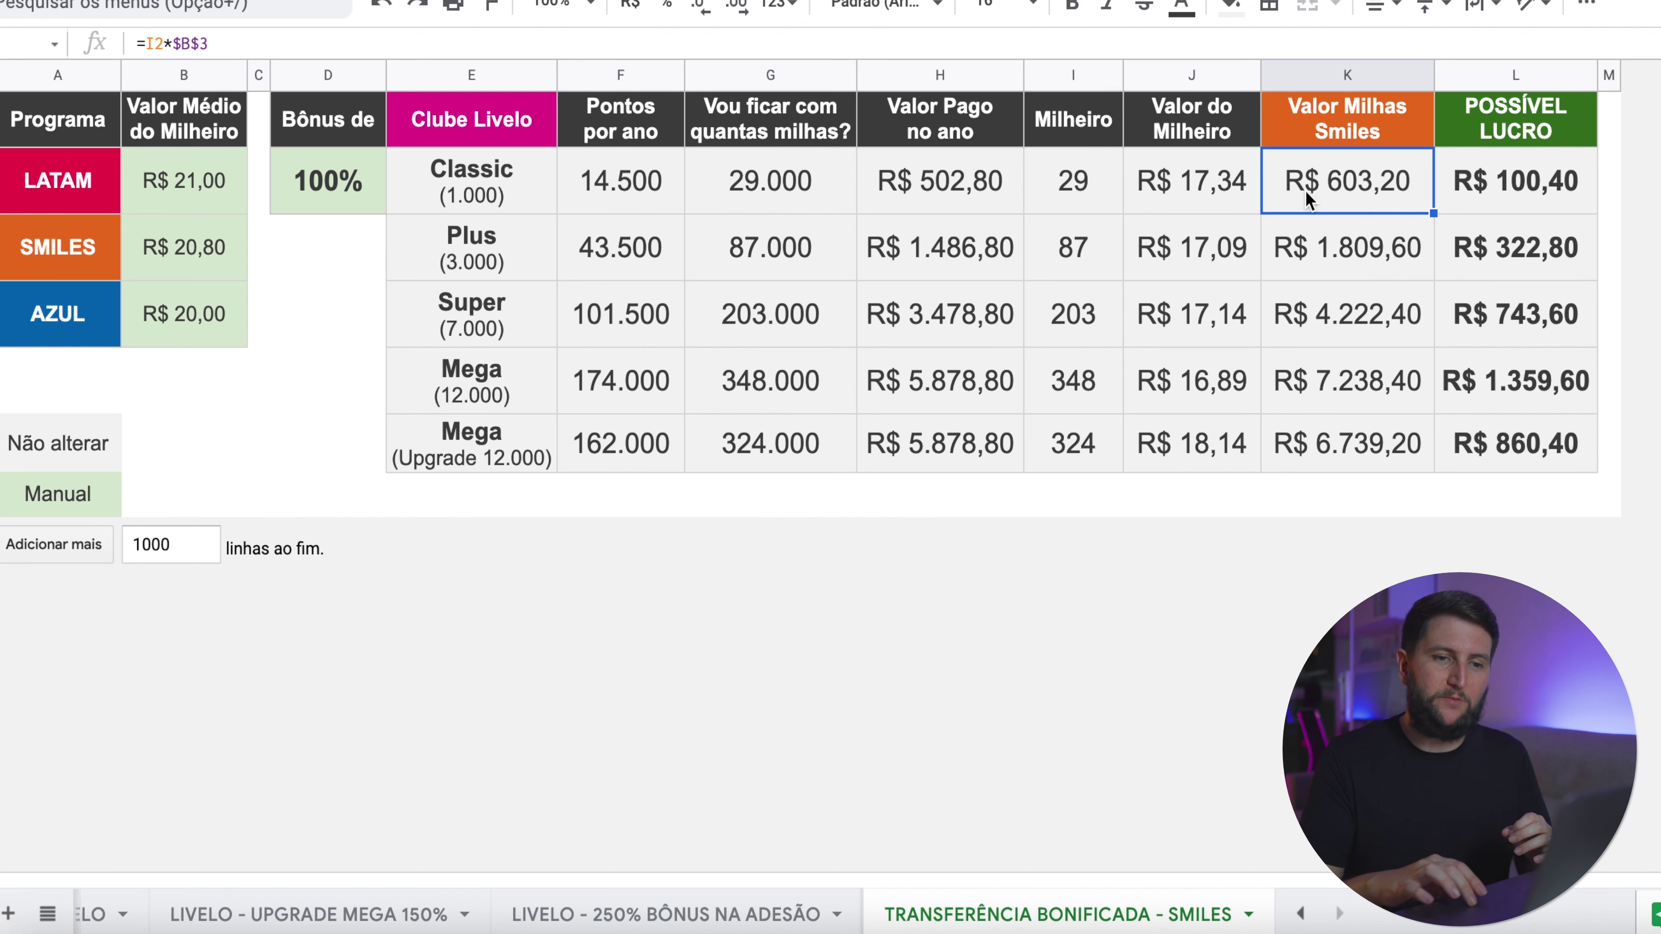
pyautogui.click(1316, 246)
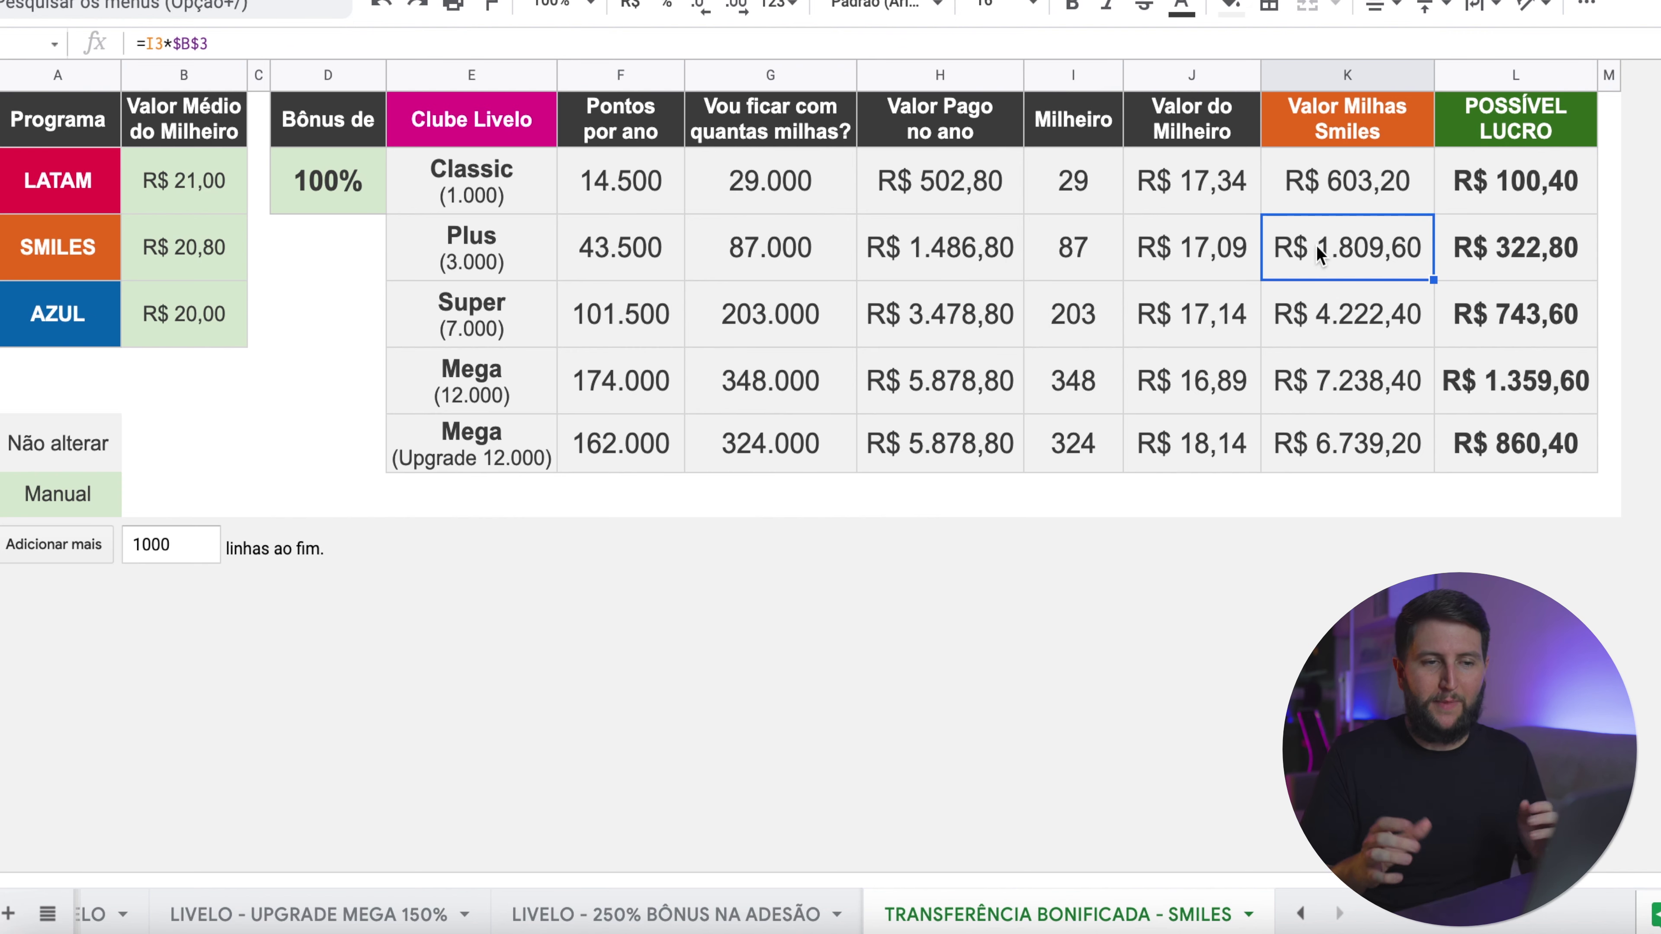
pyautogui.click(1089, 249)
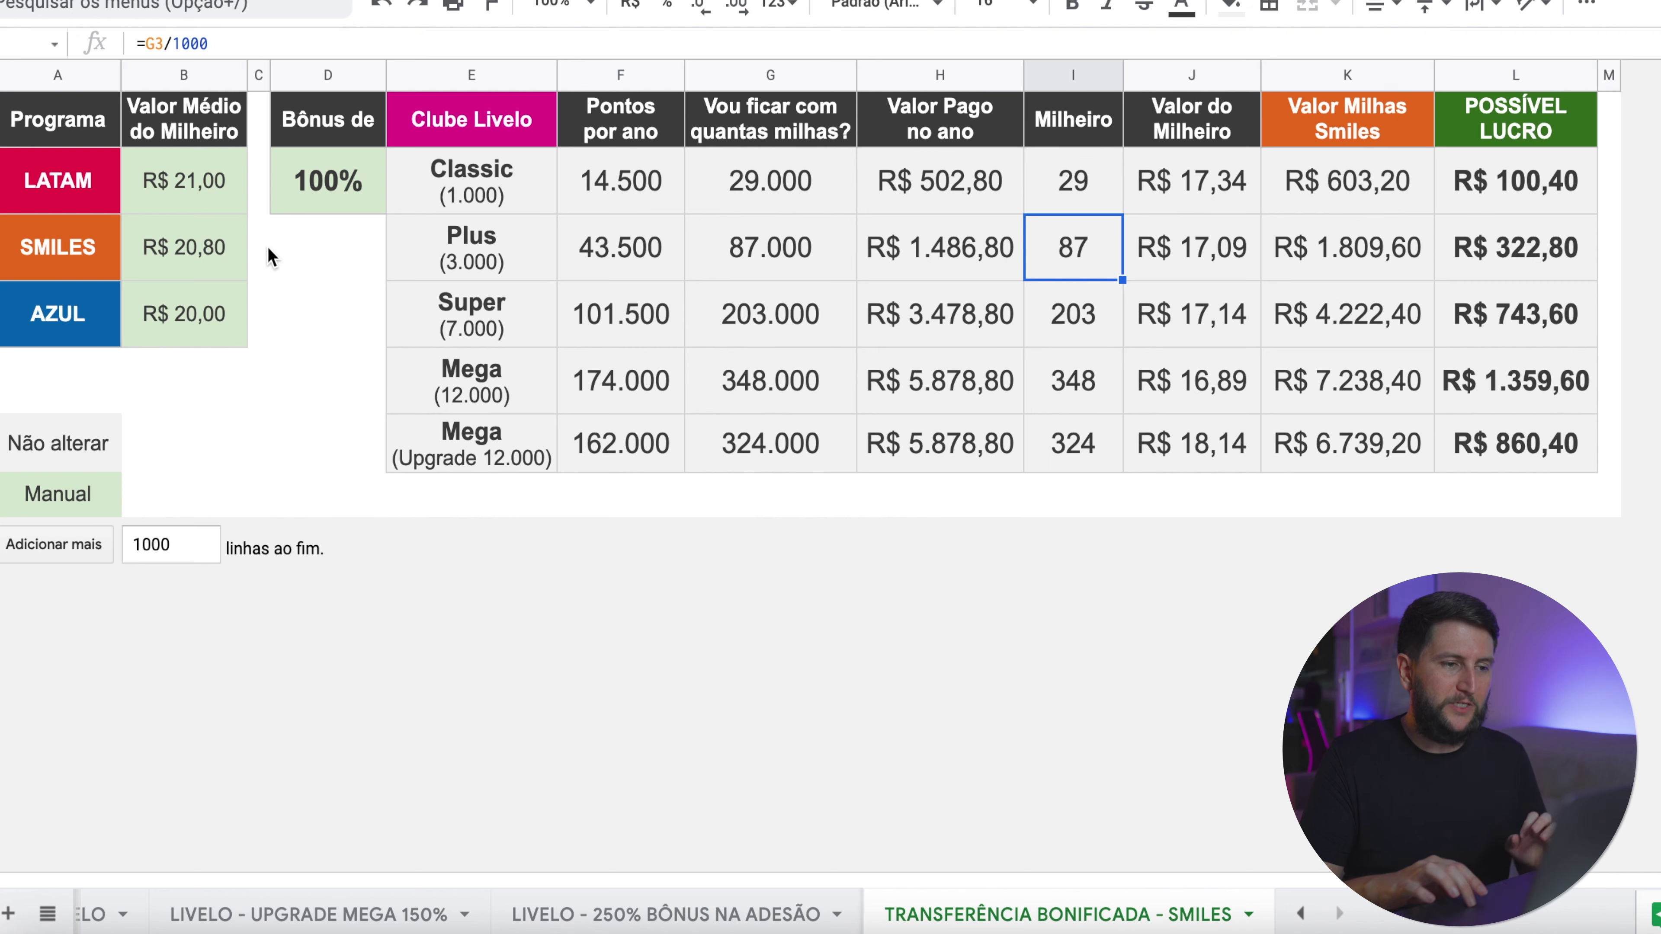
pyautogui.click(202, 254)
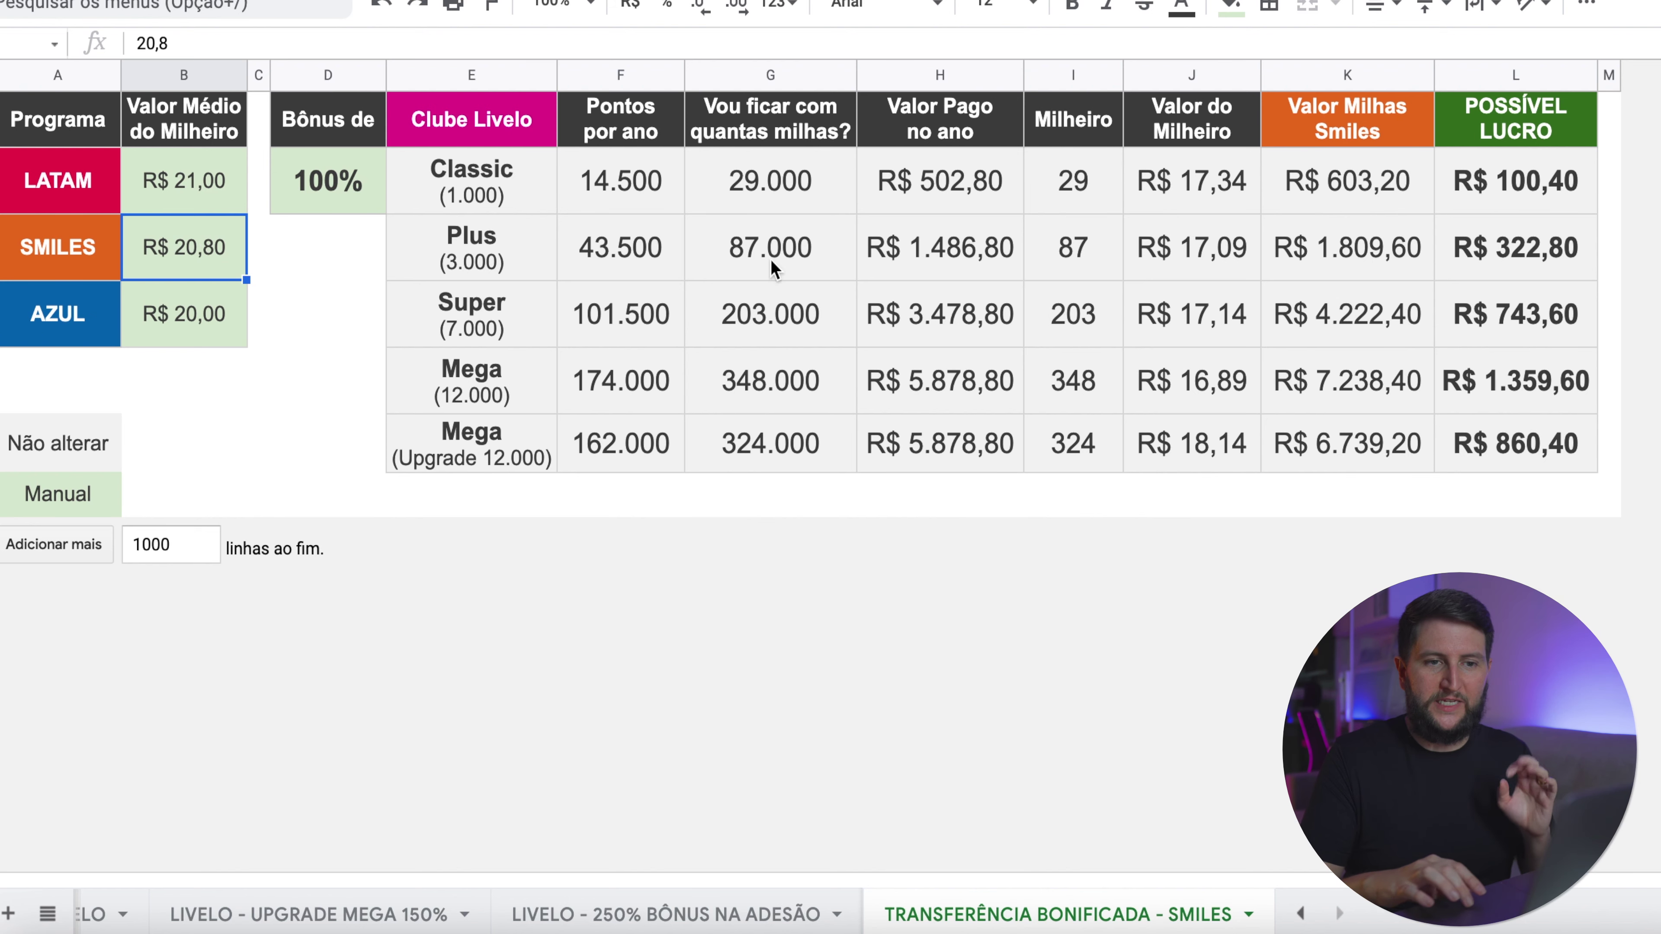
# Compare the Classic club's possible profit with its Smiles miles value and the amount paid in the year.
pyautogui.click(1349, 188)
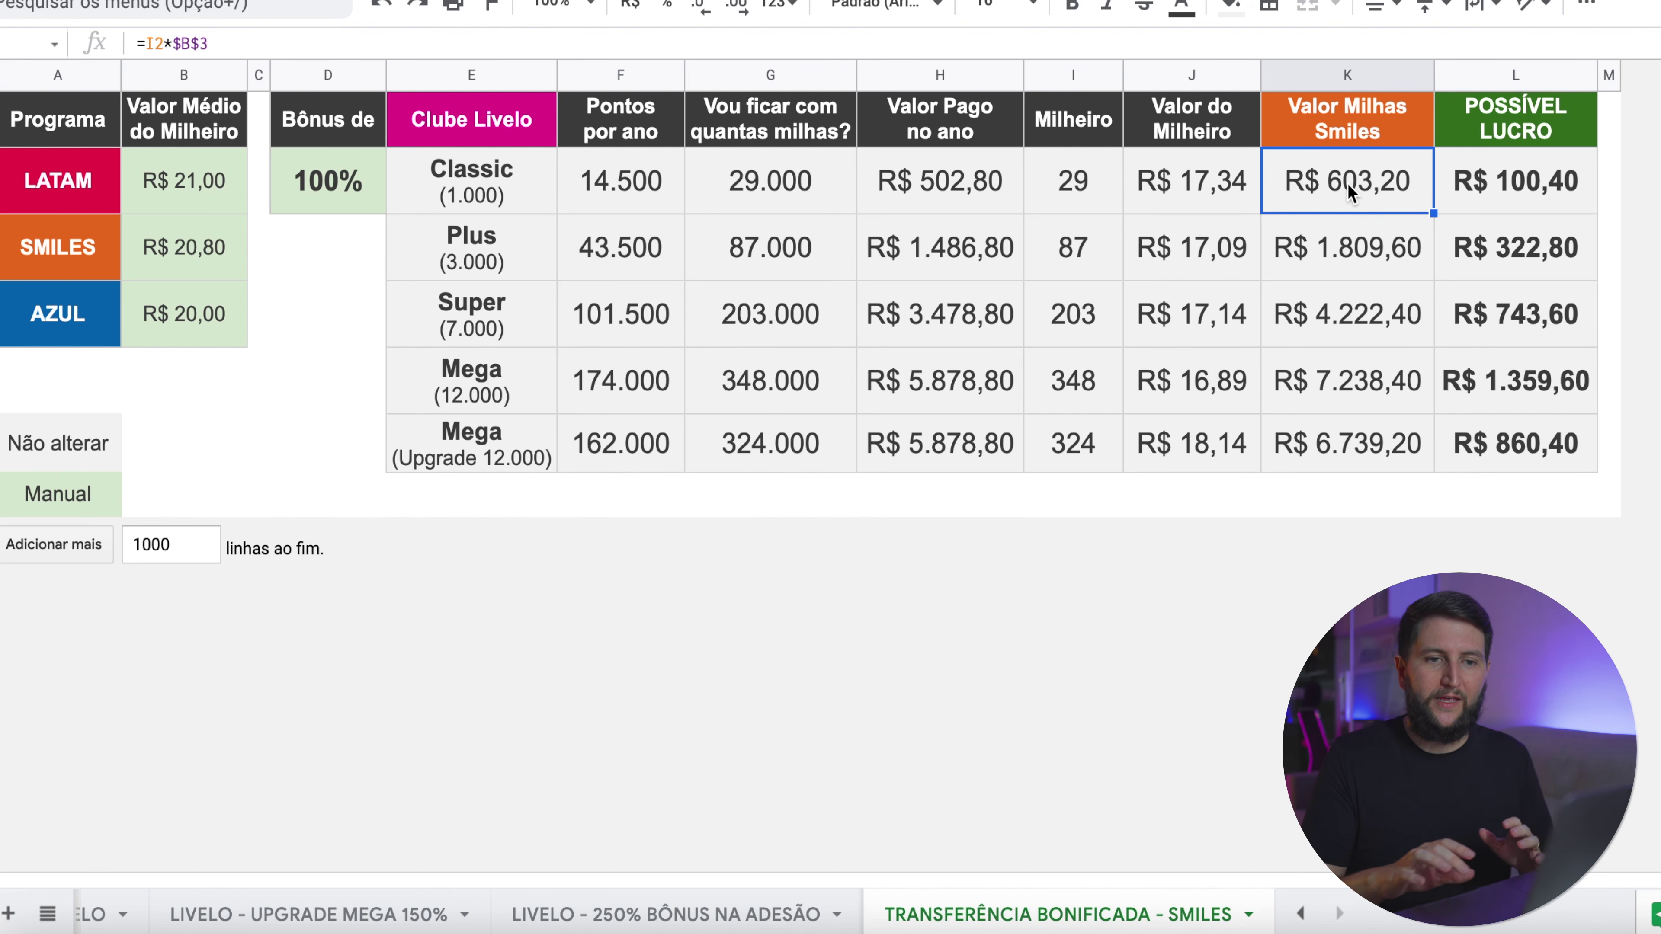
pyautogui.click(1521, 192)
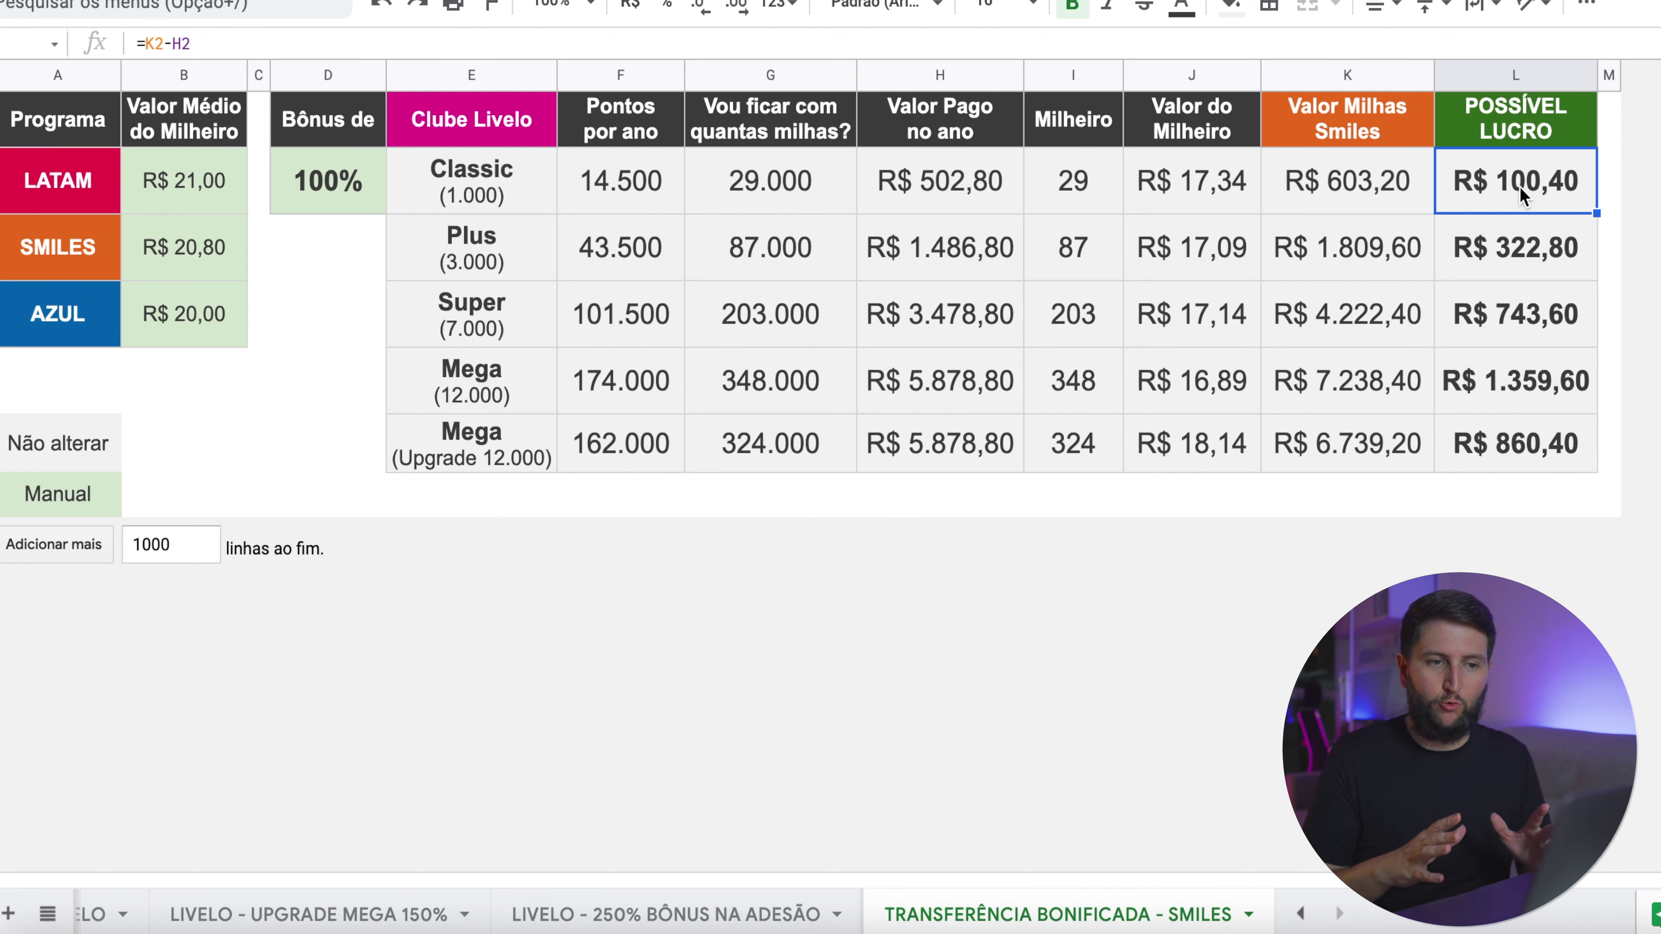
pyautogui.click(943, 191)
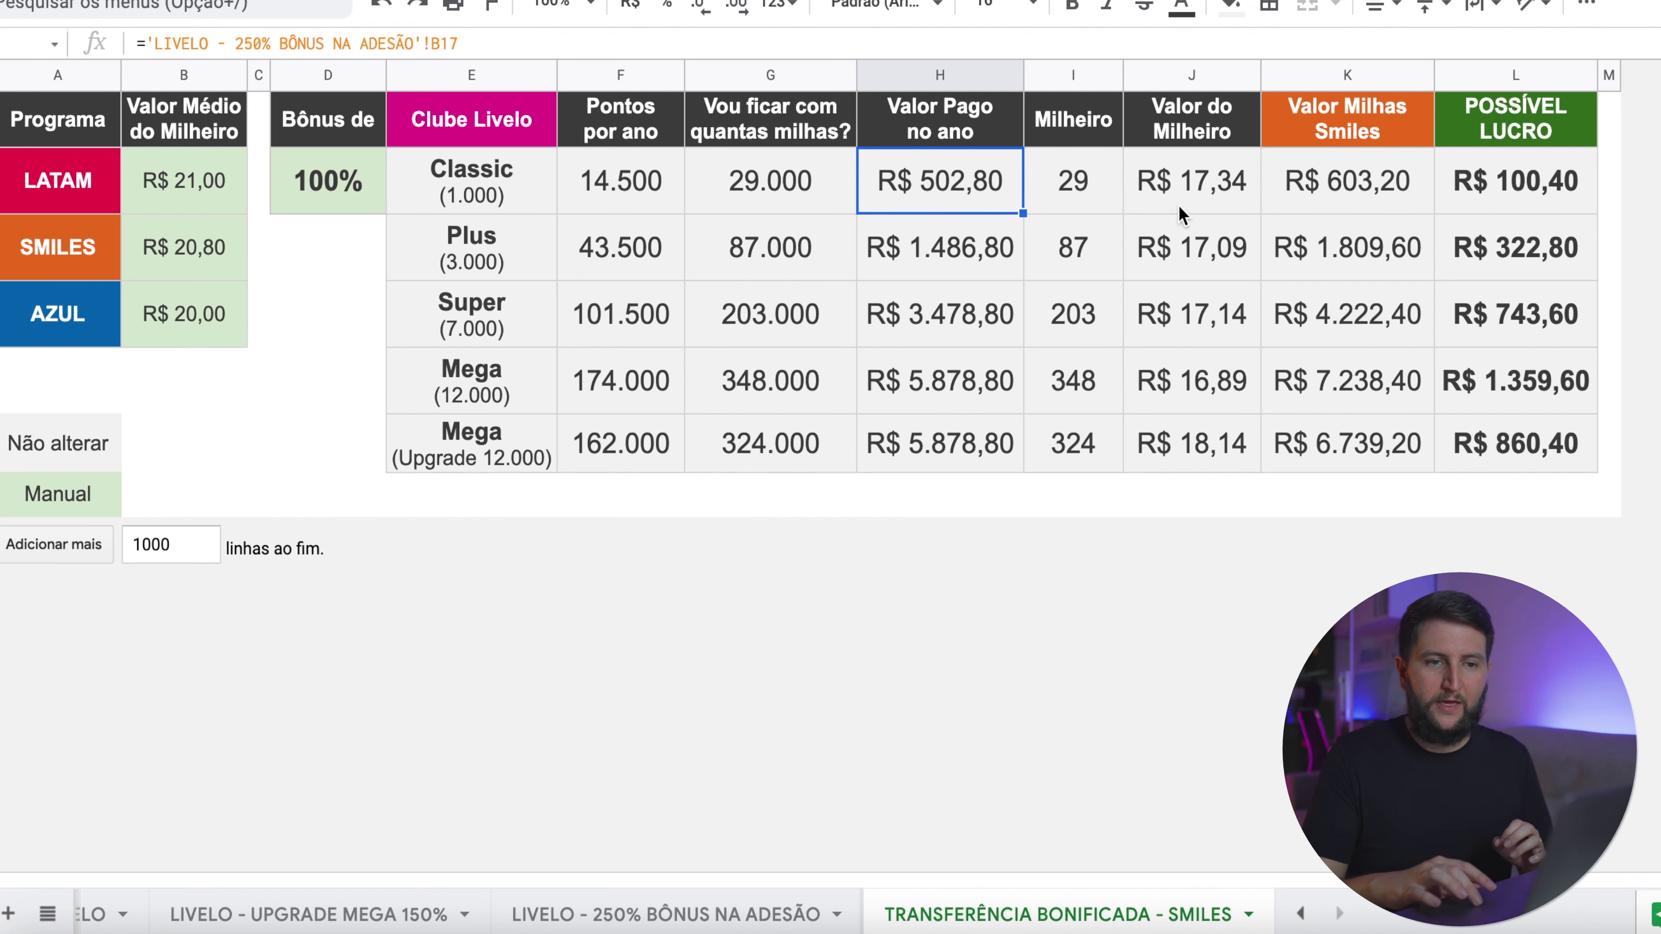
pyautogui.click(1301, 188)
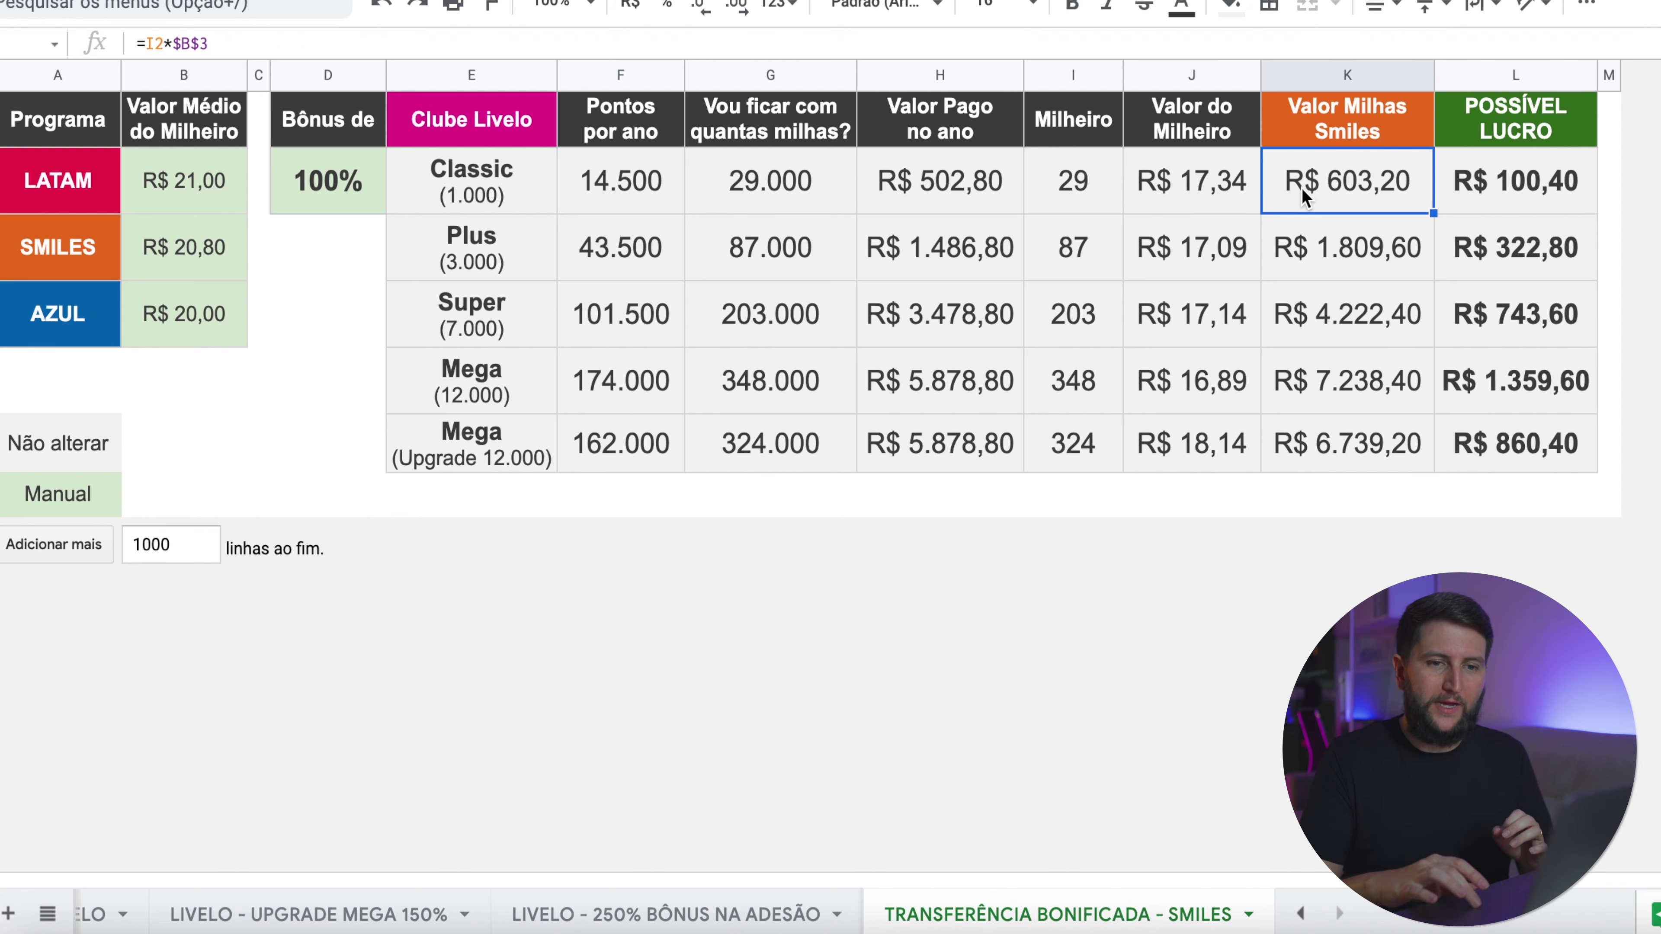
# Check the regular Mega (12.000) club's possible profit against its Smiles miles value.
pyautogui.click(1494, 384)
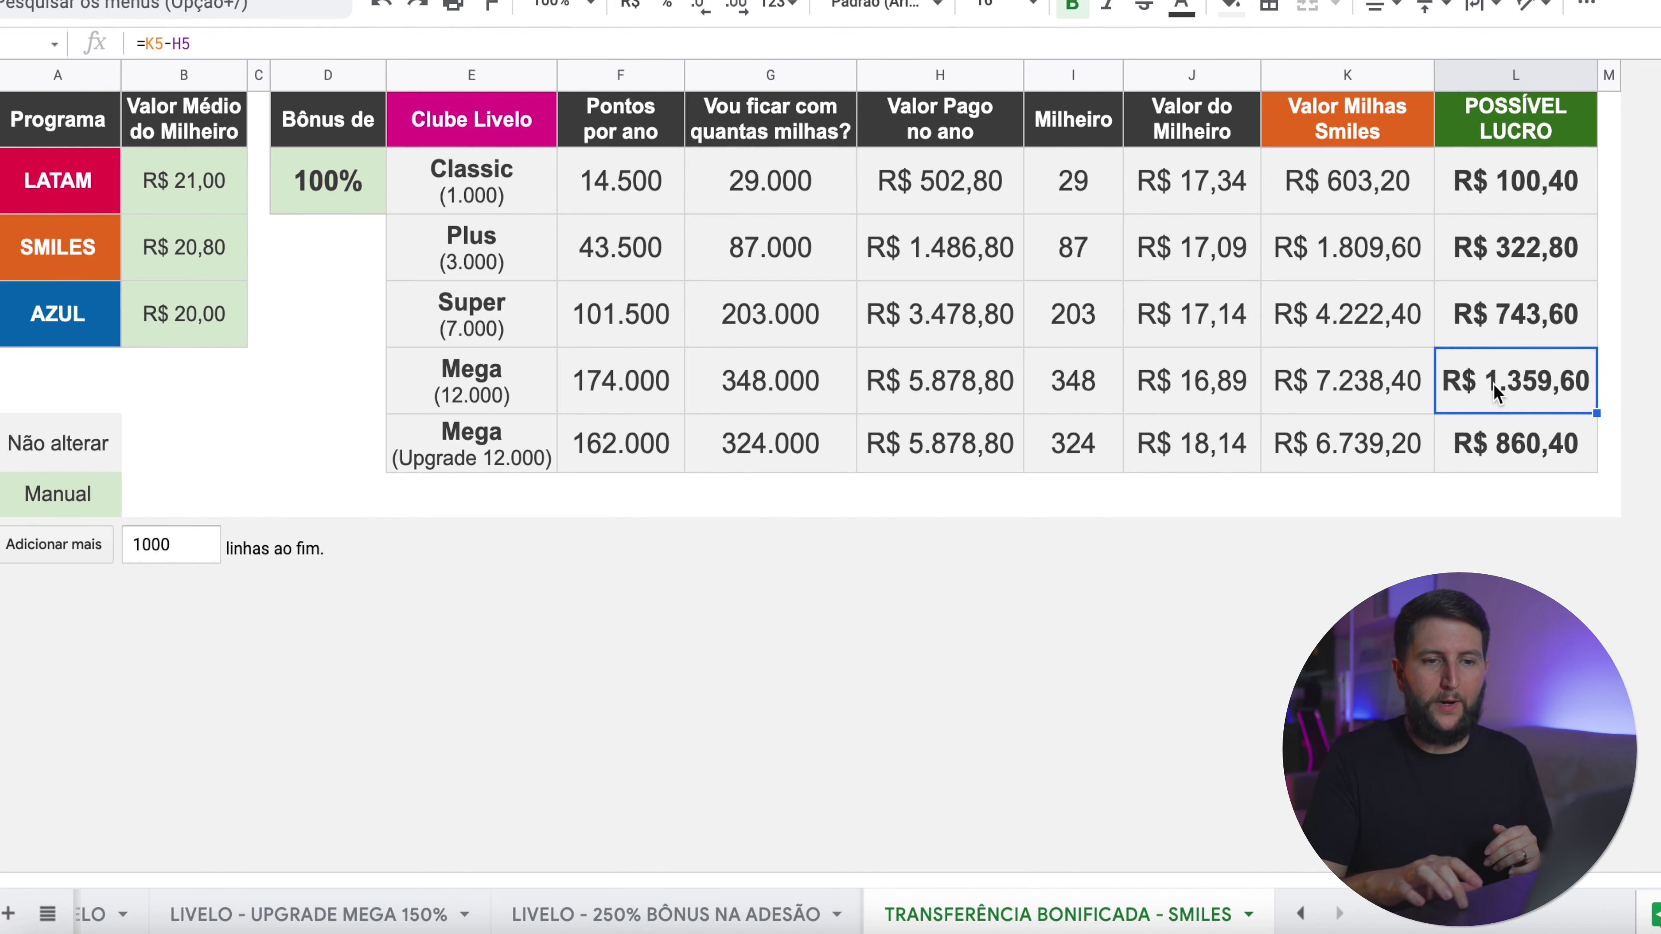
pyautogui.click(1351, 391)
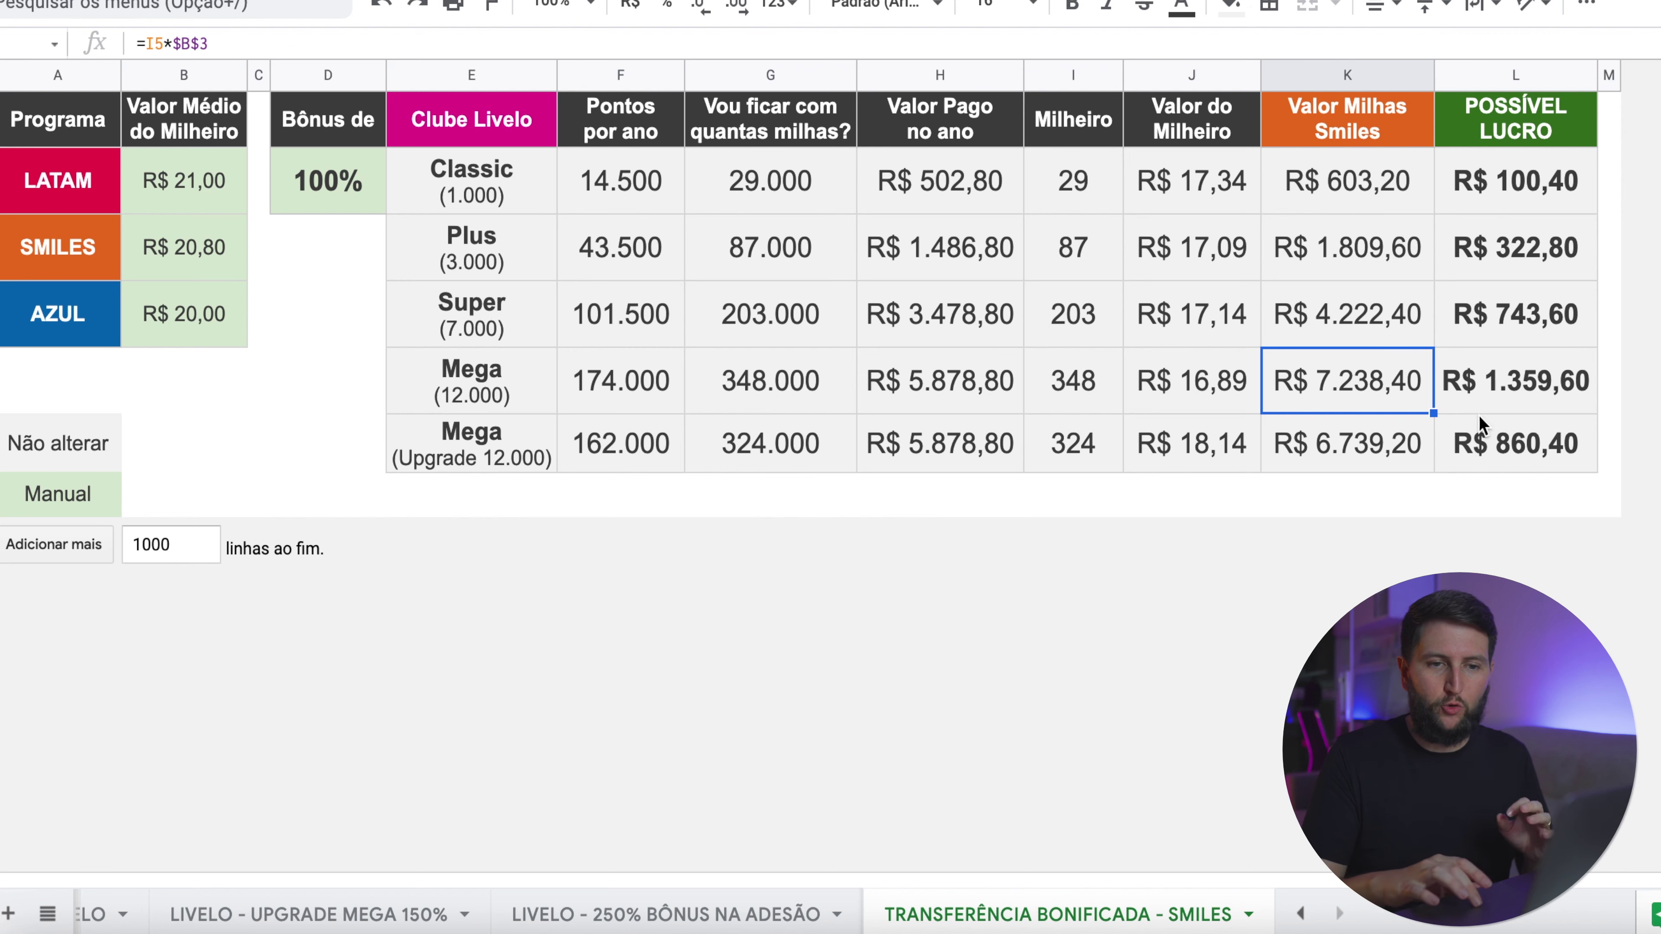
pyautogui.click(1479, 398)
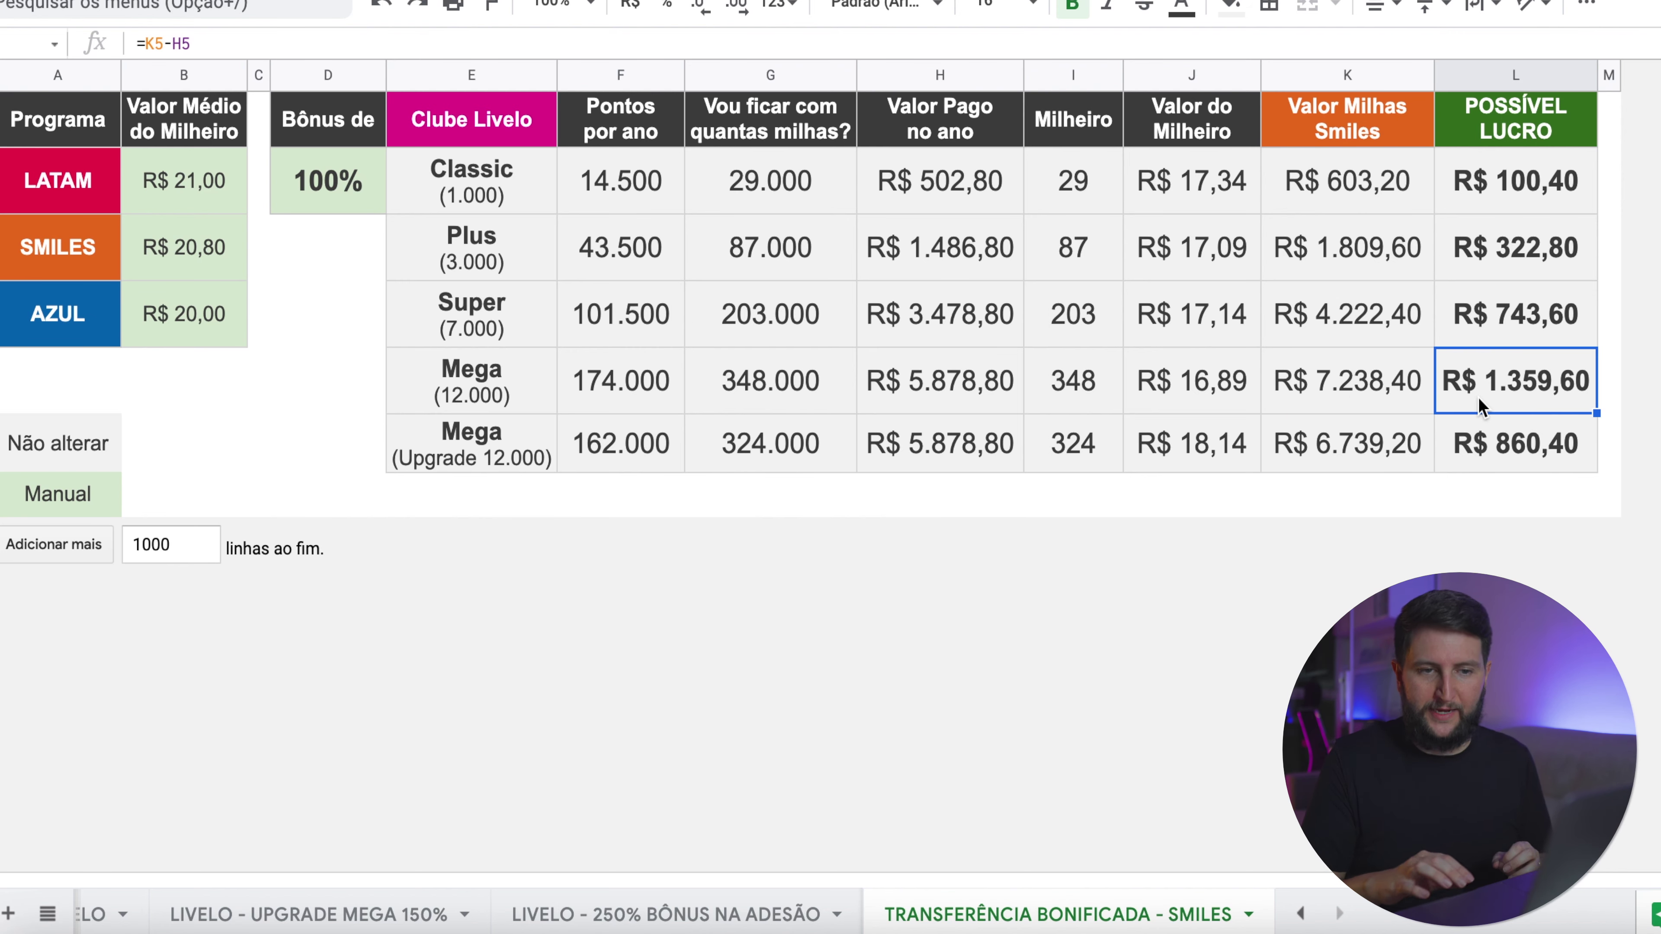
# Review the yearly points and possible profit of the Mega (Upgrade 12.000) club.
pyautogui.click(549, 454)
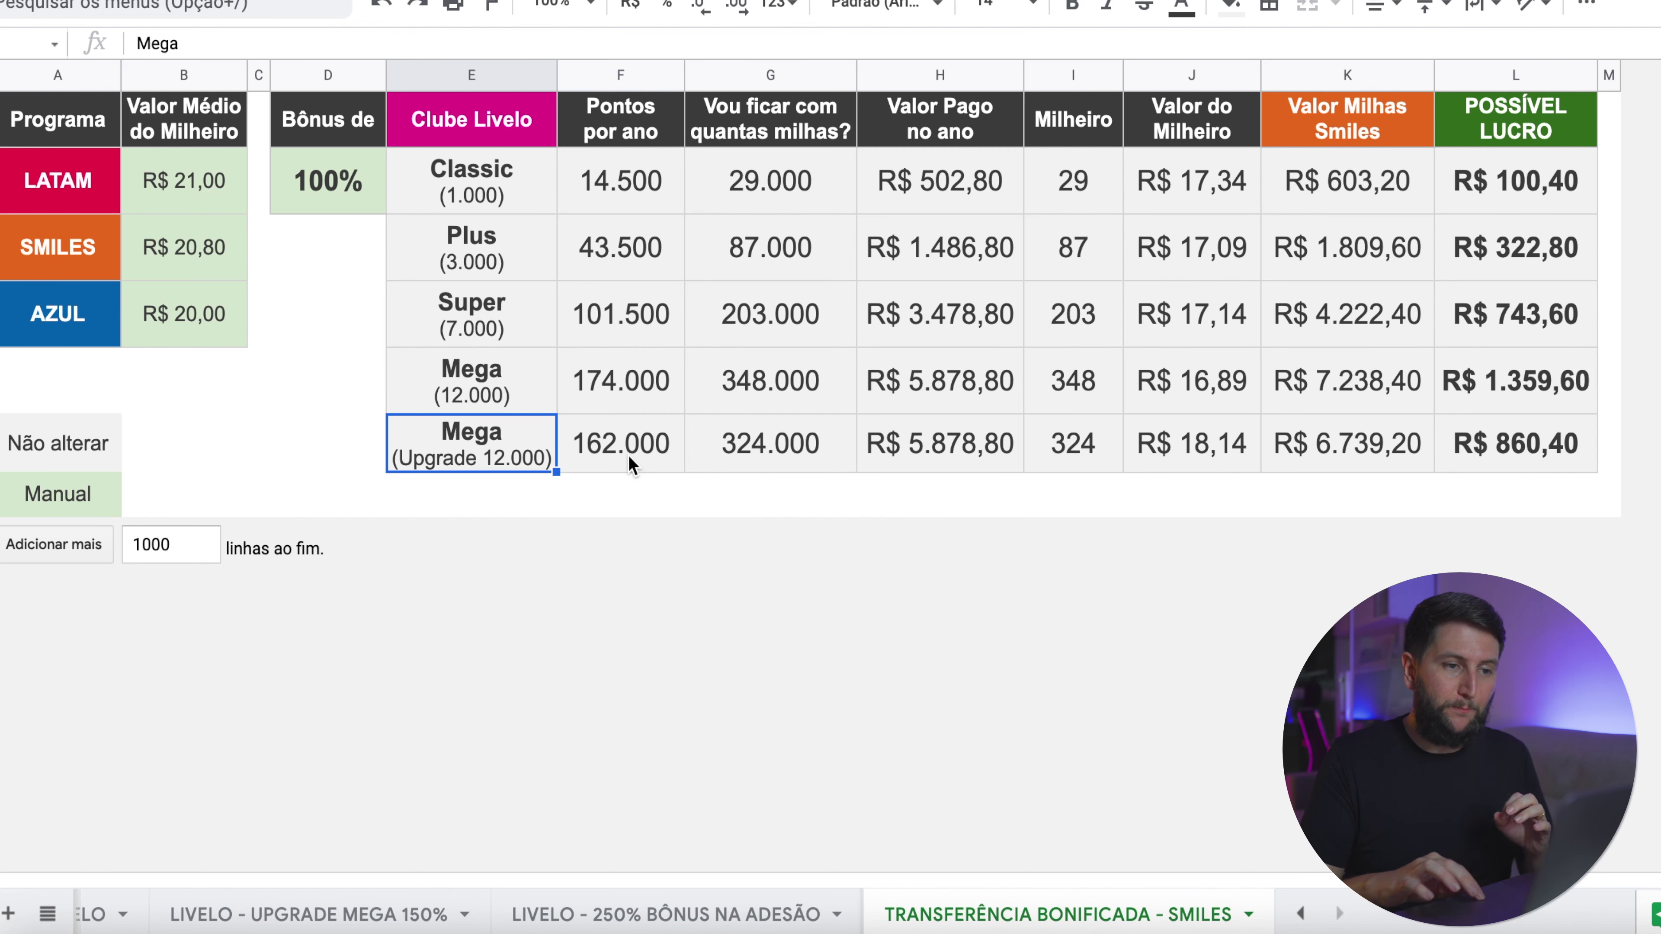
pyautogui.click(628, 456)
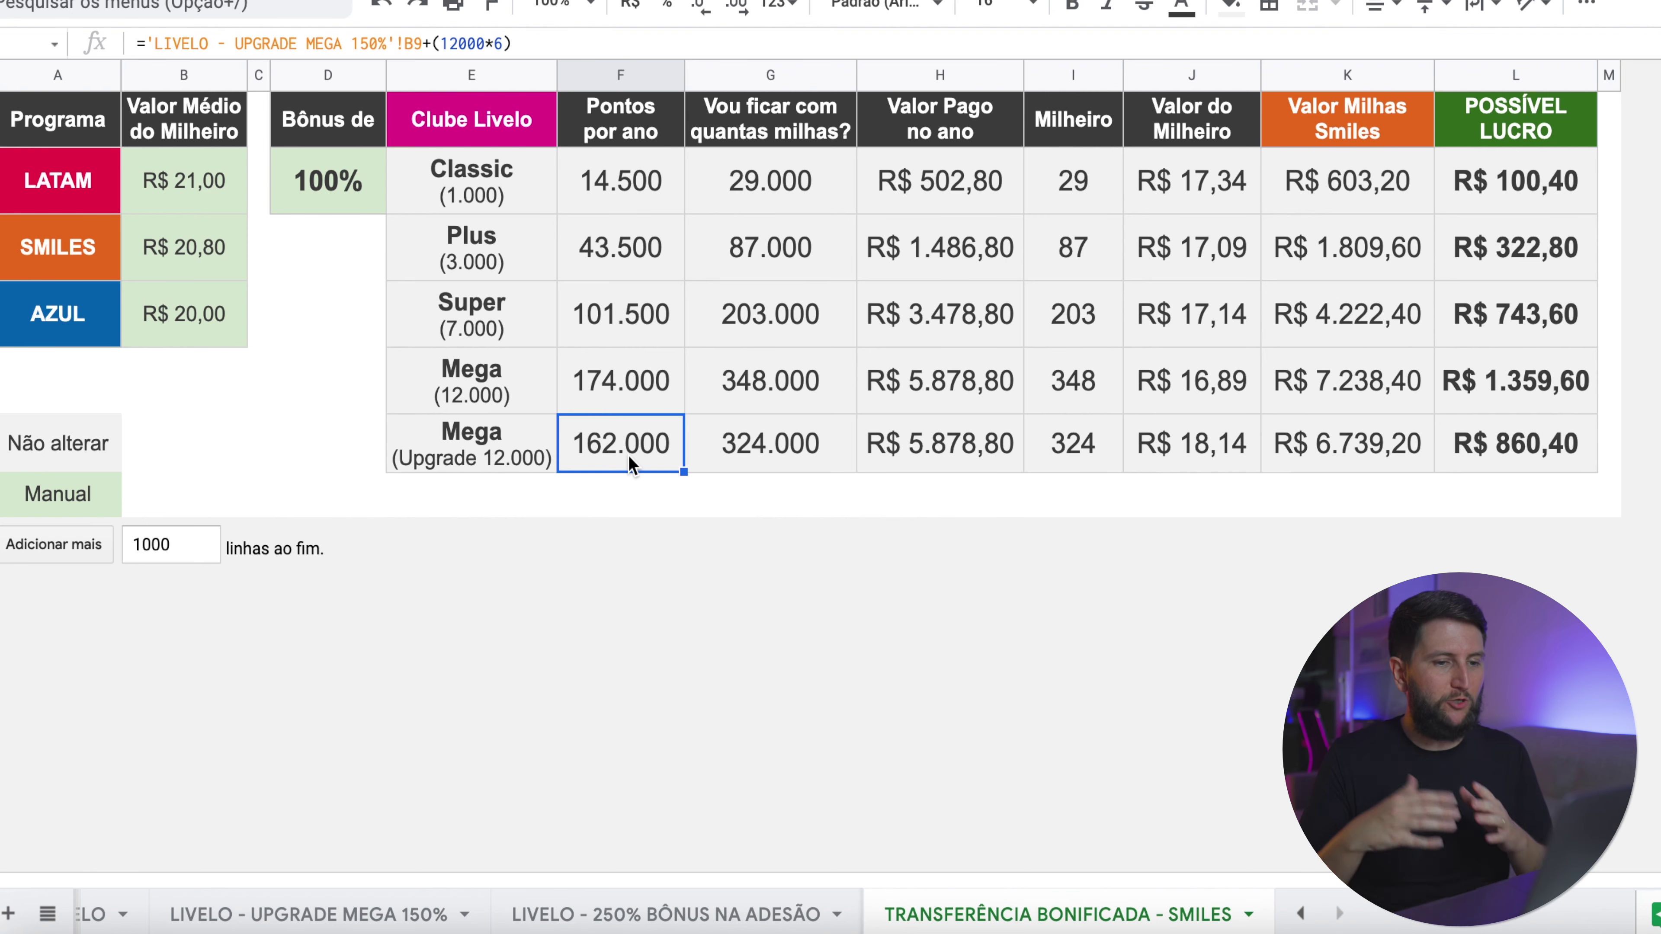
pyautogui.click(1533, 452)
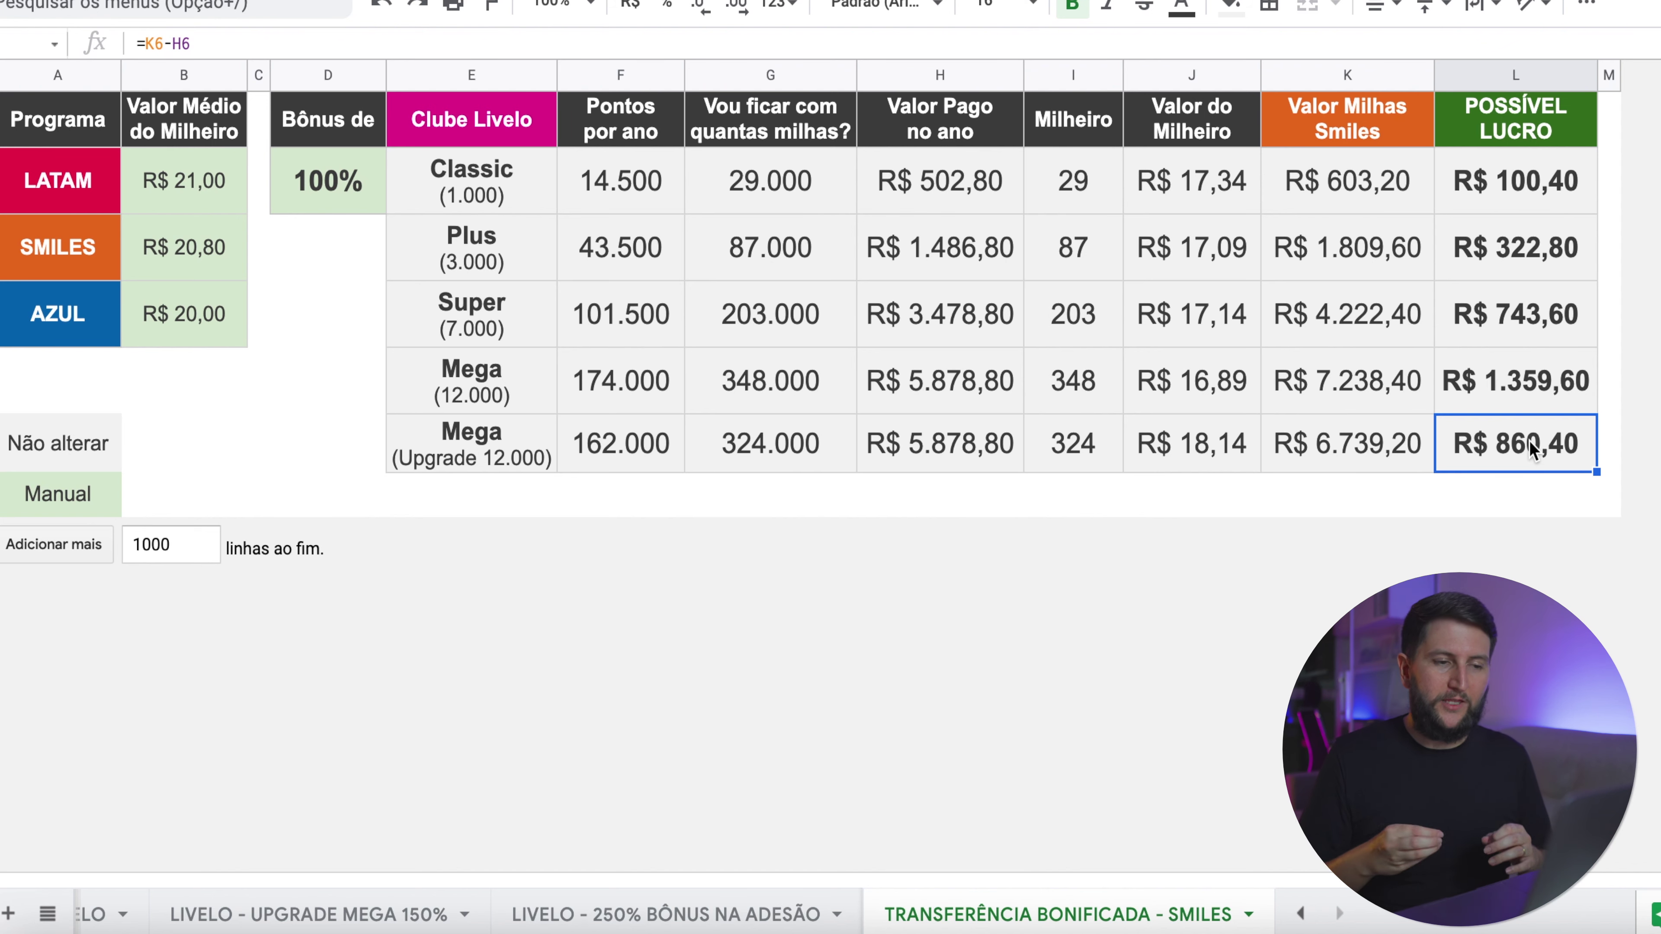